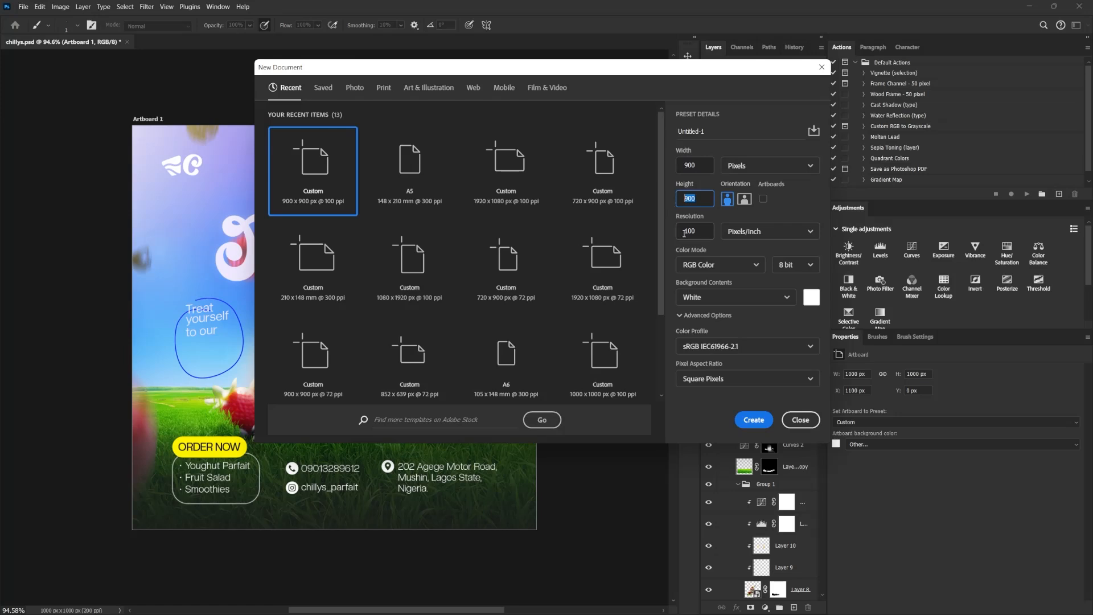
Create a new 900 x 900 px RGB document at 100 pixels/inch with a white background.
{"action": "key", "text": "Tab"}
{"action": "left_click_drag", "start_coordinate": [636, 71], "coordinate": [530, 163]}
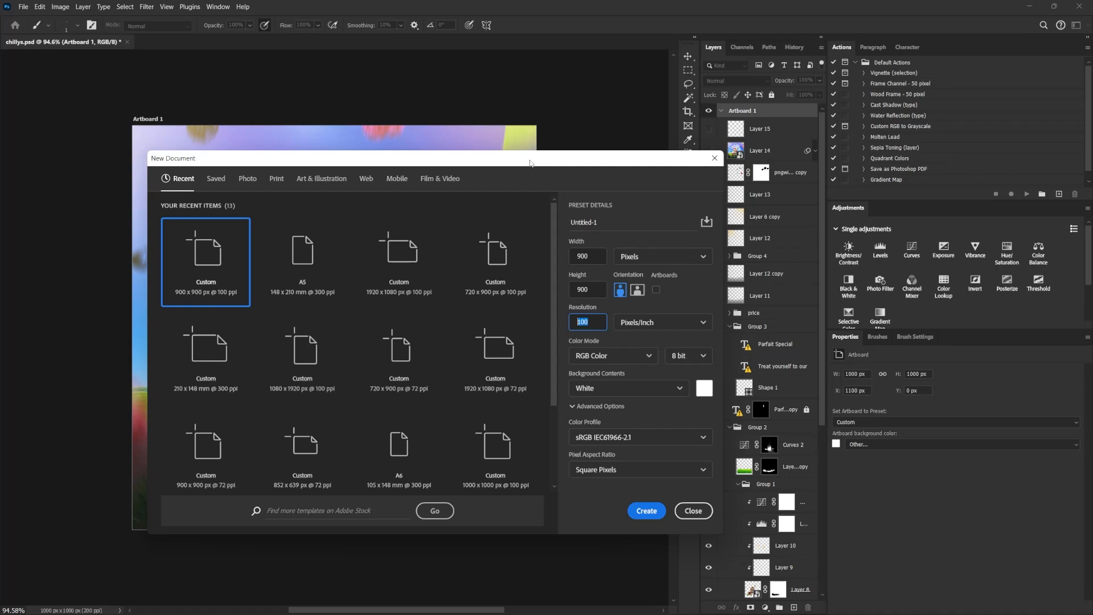
{"action": "mouse_move", "coordinate": [530, 163]}
{"action": "left_mouse_down"}
{"action": "mouse_move", "coordinate": [496, 147]}
{"action": "mouse_move", "coordinate": [486, 161]}
{"action": "mouse_move", "coordinate": [527, 148]}
{"action": "left_mouse_up"}
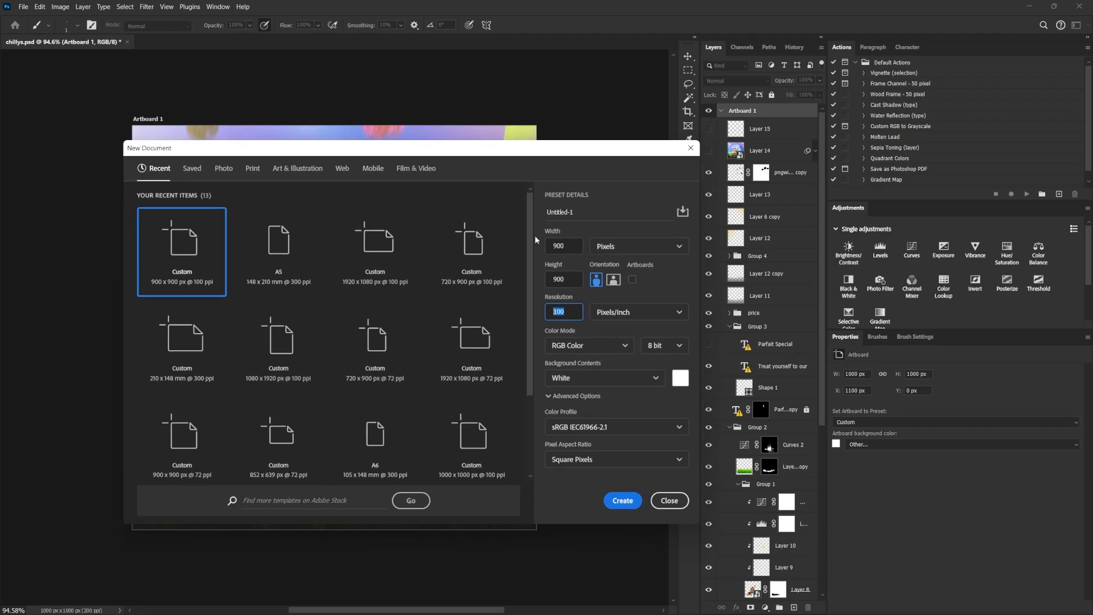
{"action": "left_click", "coordinate": [623, 500]}
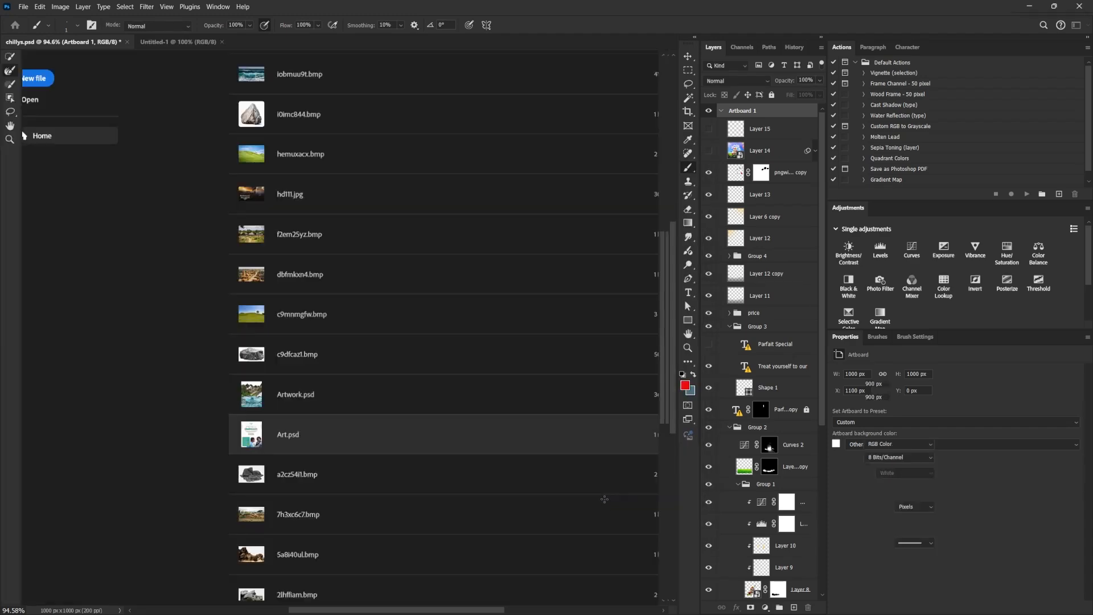
Copy the large parfait glass layer (Layer 8) from chillys.psd into the new document and position it on the canvas.
{"action": "key", "text": "v"}
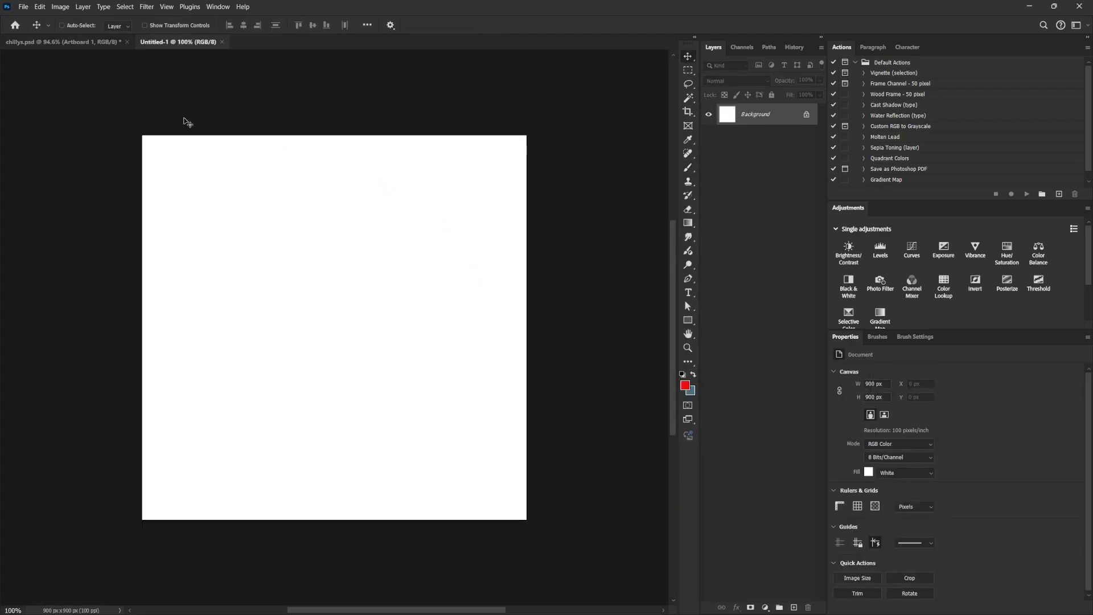
{"action": "left_click", "coordinate": [83, 40]}
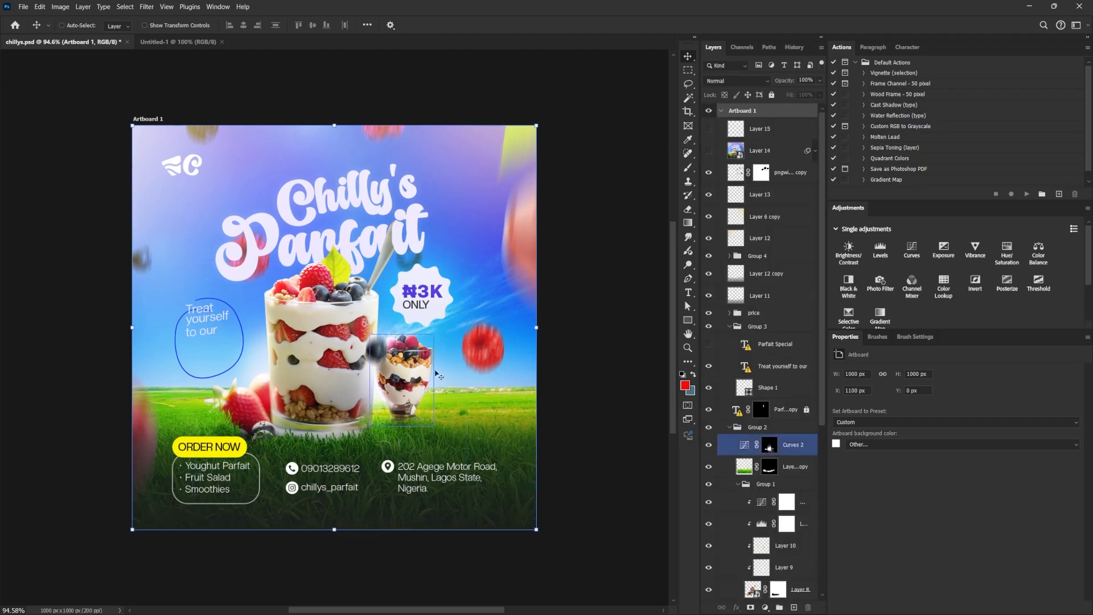
{"action": "scroll", "coordinate": [799, 561], "scroll_direction": "down", "scroll_amount": 1}
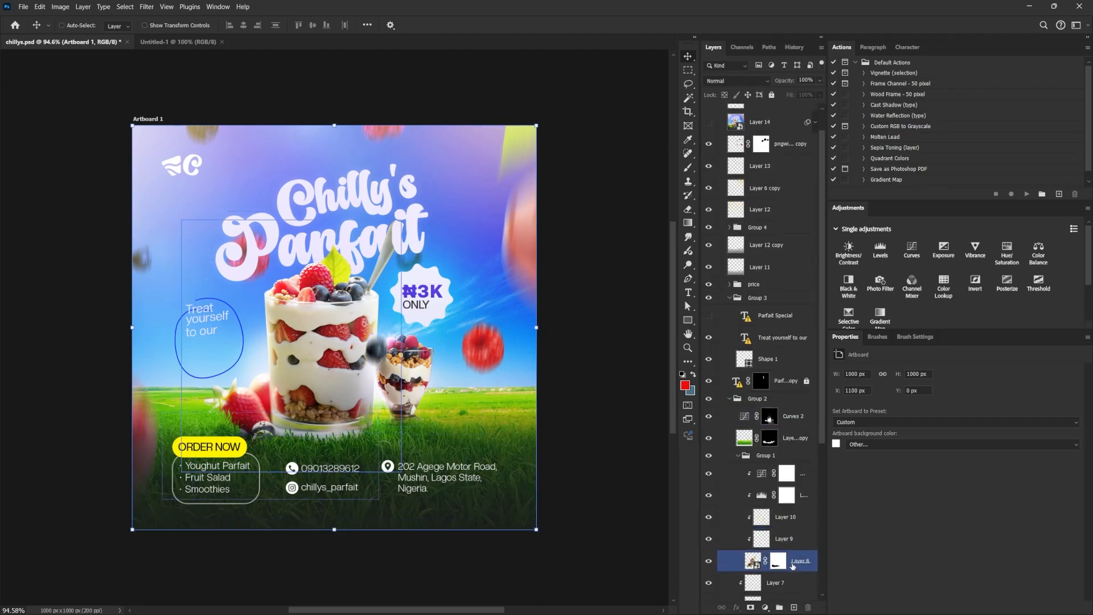
{"action": "left_click", "coordinate": [804, 565]}
{"action": "mouse_move", "coordinate": [330, 348]}
{"action": "left_mouse_down"}
{"action": "mouse_move", "coordinate": [273, 52]}
{"action": "mouse_move", "coordinate": [205, 45]}
{"action": "mouse_move", "coordinate": [382, 424]}
{"action": "mouse_move", "coordinate": [373, 371]}
{"action": "mouse_move", "coordinate": [316, 338]}
{"action": "left_mouse_up"}
Trace a closed path with the Pen tool in Path mode around the berries and grass beside the glass, and convert it to a selection.
{"action": "key", "text": "p"}
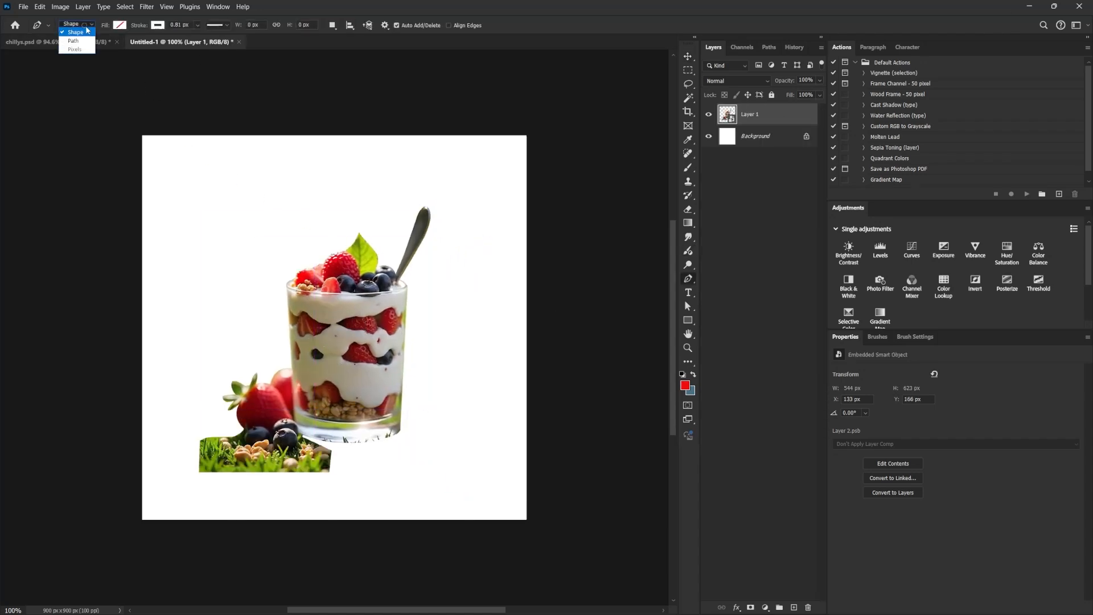
{"action": "left_click", "coordinate": [87, 40]}
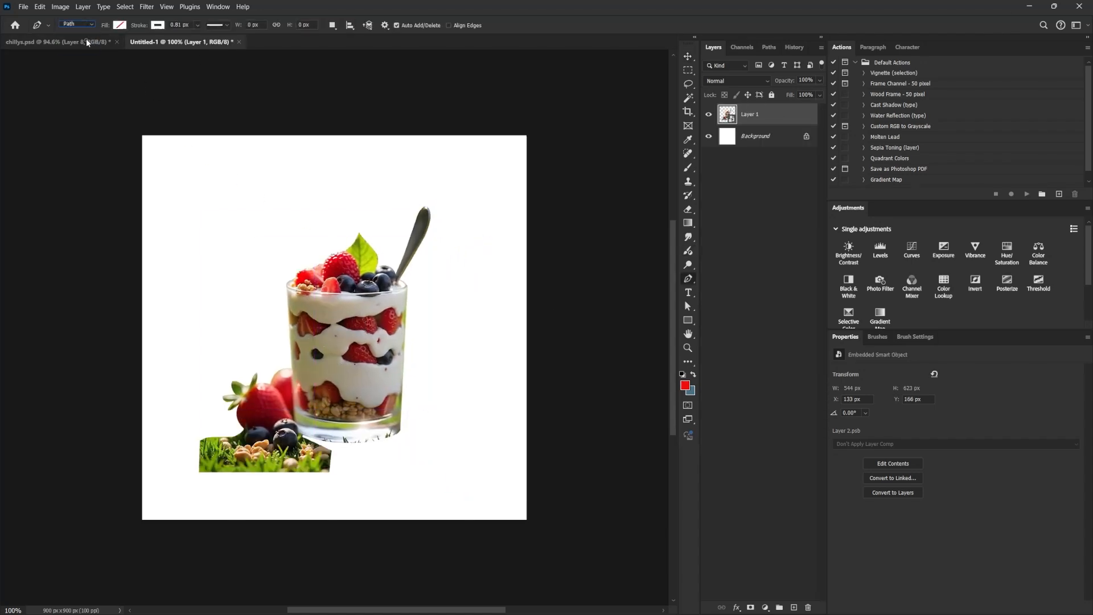
{"action": "left_click", "coordinate": [291, 362]}
{"action": "left_click", "coordinate": [293, 410]}
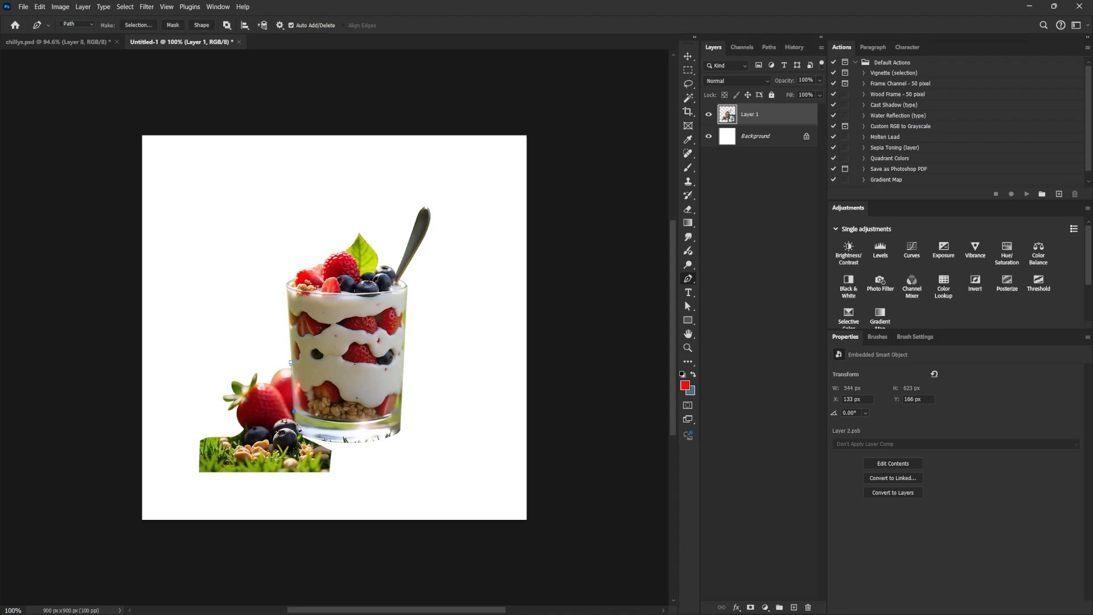
{"action": "left_click", "coordinate": [295, 430]}
{"action": "left_click", "coordinate": [319, 441]}
{"action": "left_click", "coordinate": [357, 472]}
{"action": "left_click", "coordinate": [177, 503]}
{"action": "left_click", "coordinate": [160, 414]}
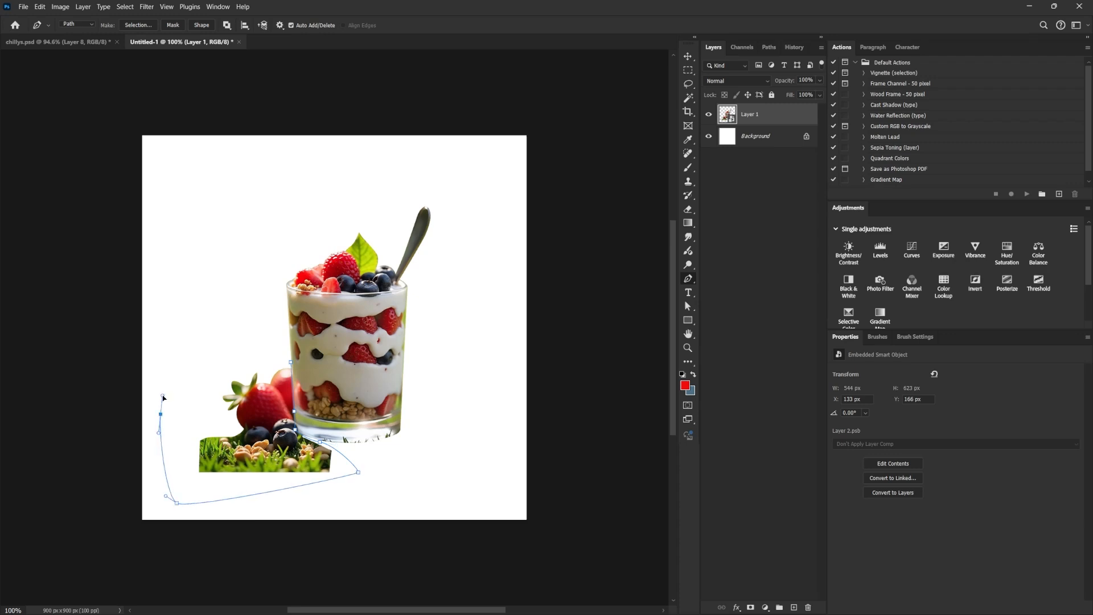
{"action": "left_click", "coordinate": [181, 357]}
{"action": "left_click", "coordinate": [291, 362]}
{"action": "key", "text": "ctrl+Return"}
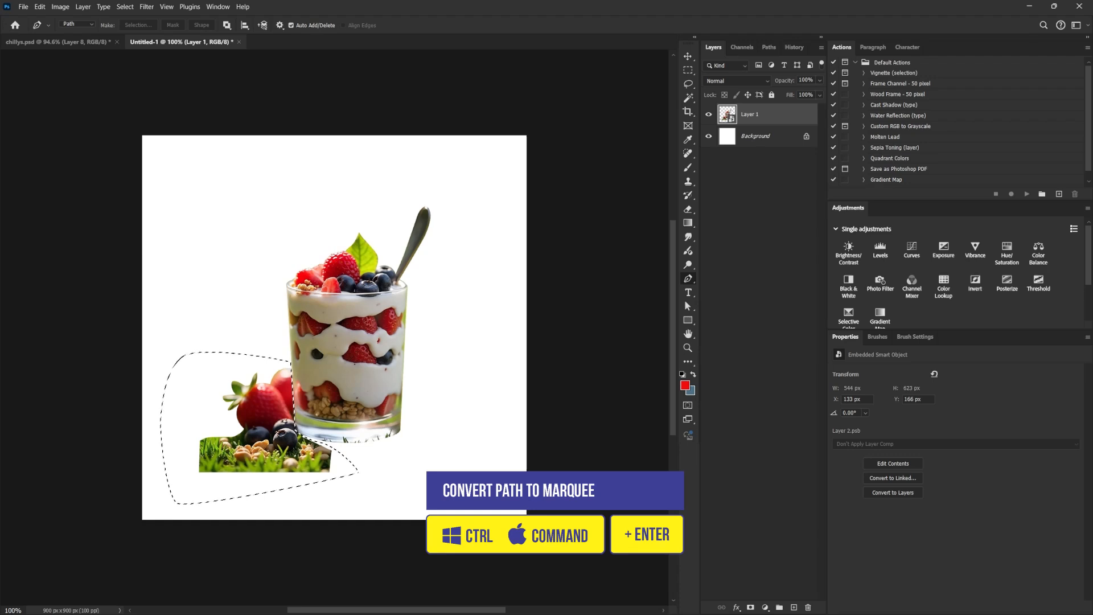
Add a layer mask from the selection to the parfait layer and invert it to hide the berries and grass.
{"action": "left_click", "coordinate": [751, 608]}
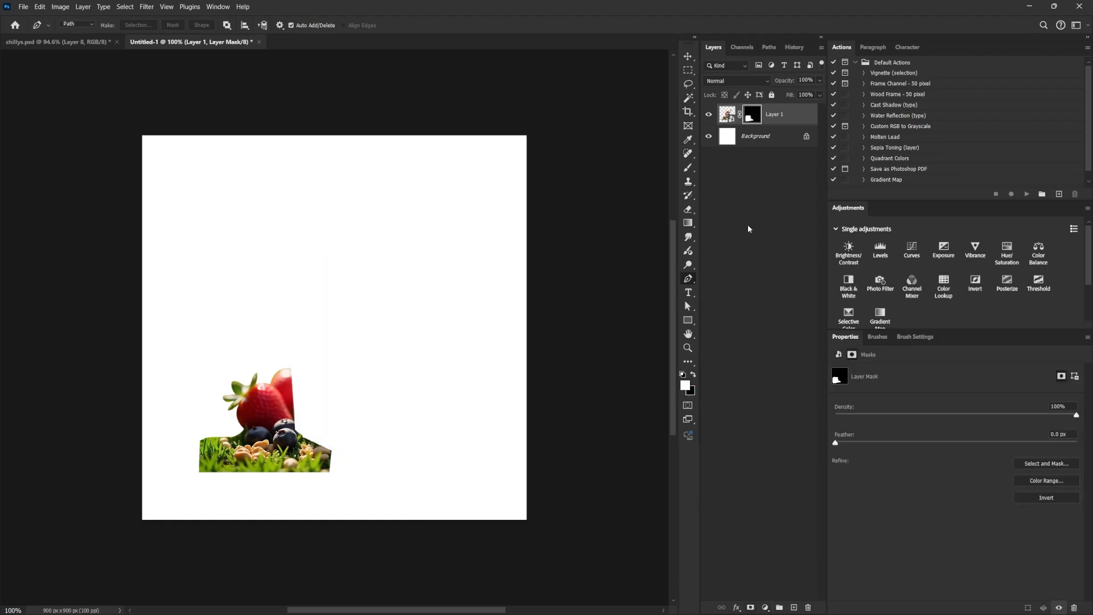
{"action": "key", "text": "ctrl+i"}
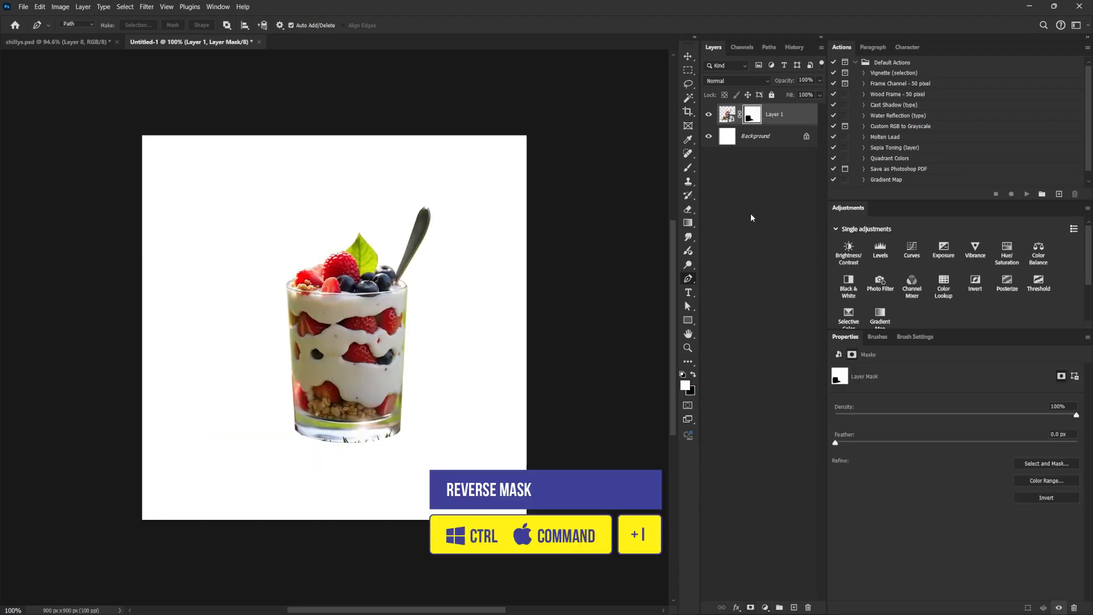
{"action": "key", "text": "v"}
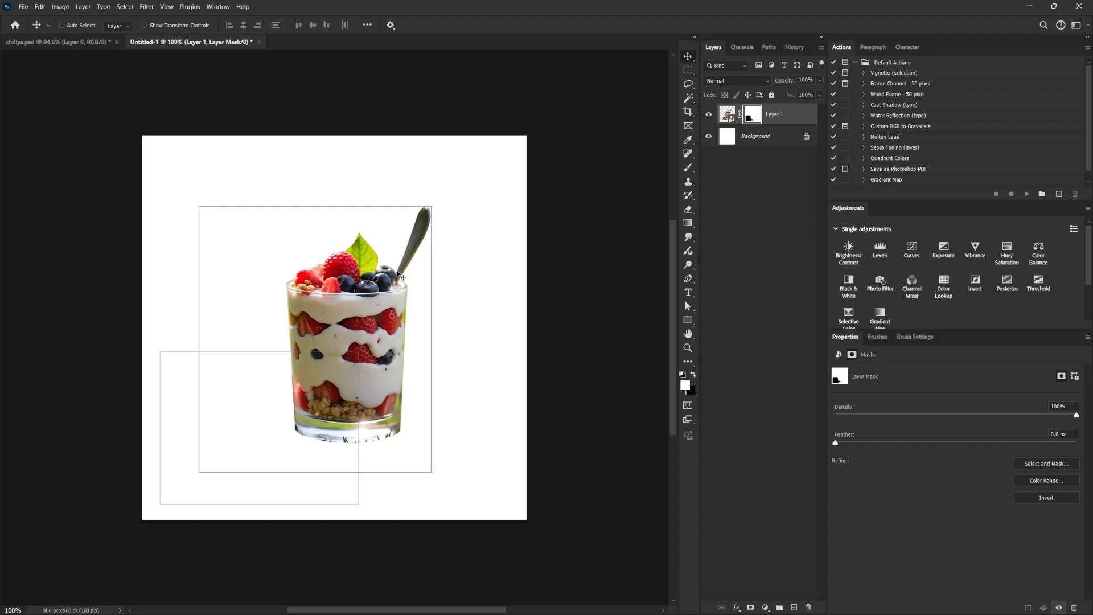
{"action": "left_click", "coordinate": [86, 42]}
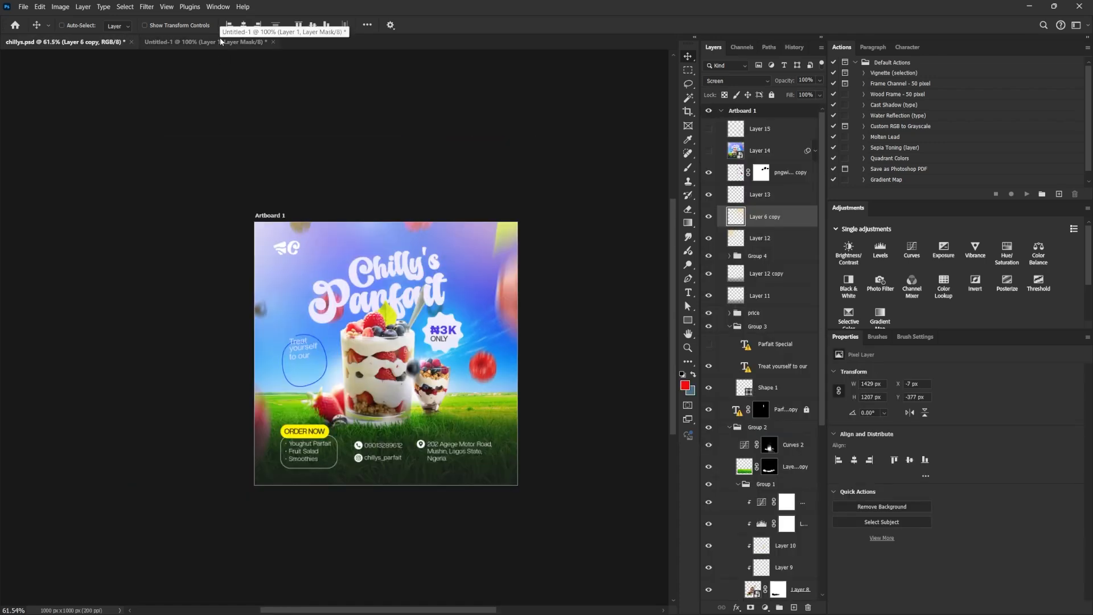
{"action": "left_click", "coordinate": [220, 42]}
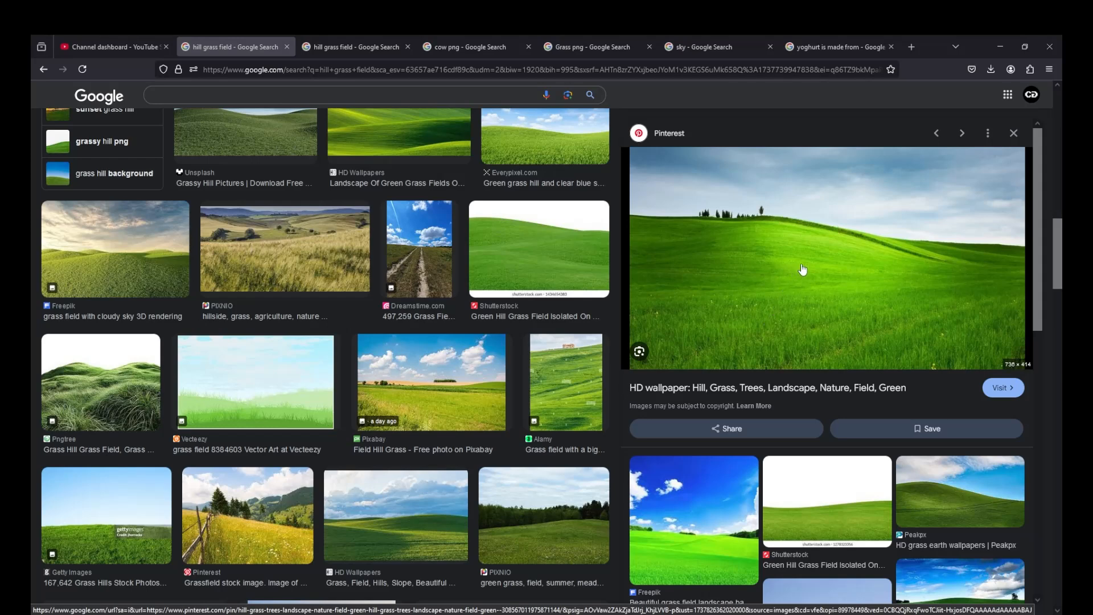
Bring the green hill field picture from the Google Images results into the new document and align it at X 0, Y 0 px.
{"action": "scroll", "coordinate": [363, 306], "scroll_direction": "up", "scroll_amount": 1}
{"action": "scroll", "coordinate": [363, 306], "scroll_direction": "up", "scroll_amount": 4}
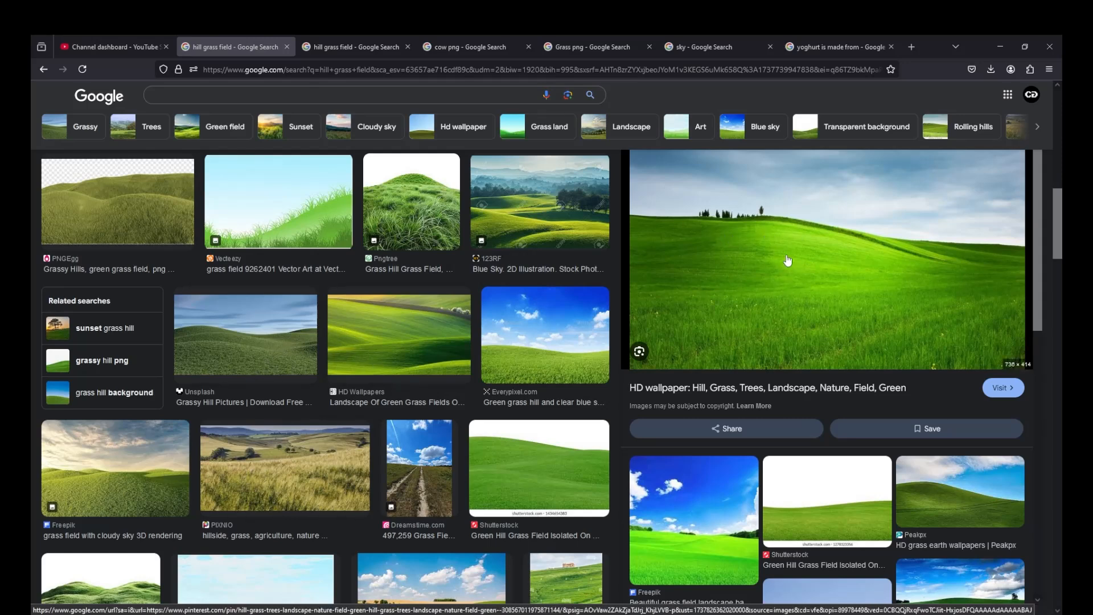
{"action": "left_click_drag", "start_coordinate": [801, 259], "coordinate": [802, 530]}
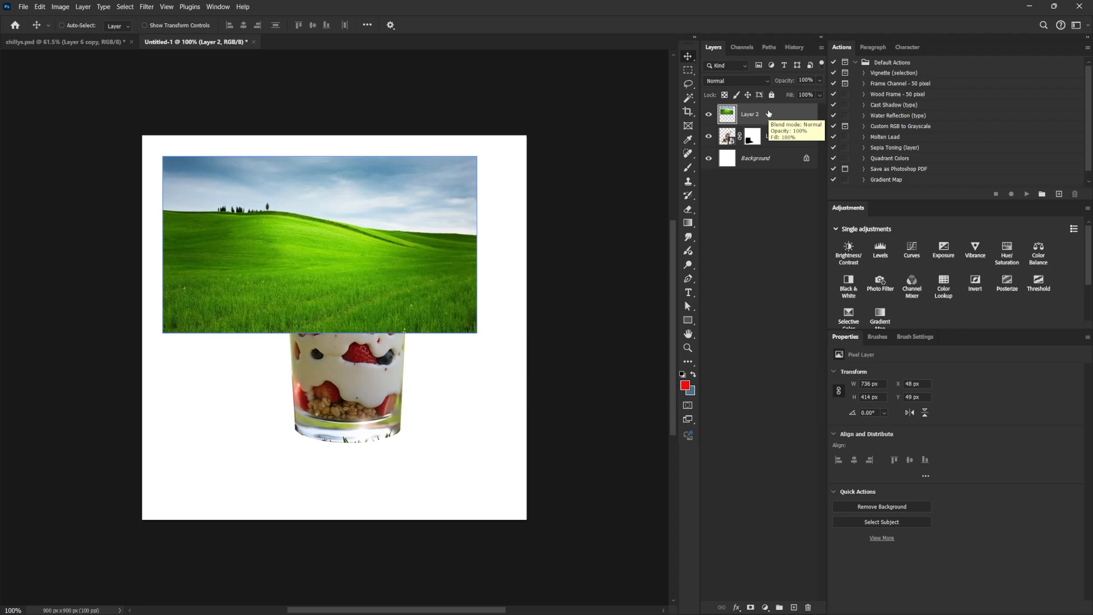
{"action": "left_click_drag", "start_coordinate": [453, 240], "coordinate": [432, 220]}
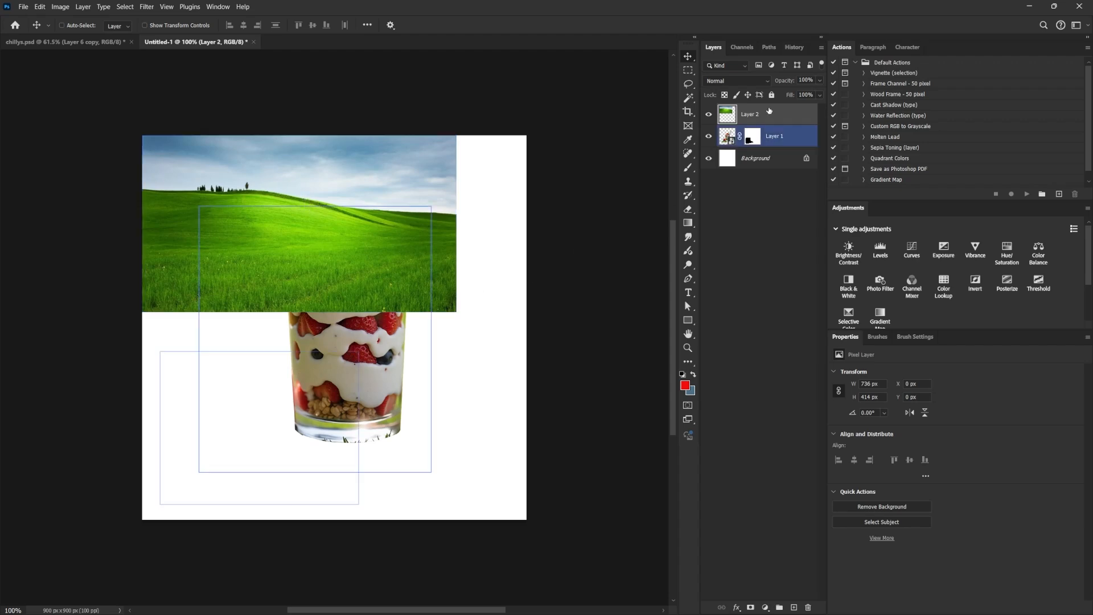
Move the hill image layer below the parfait layer and convert it to a smart object.
{"action": "left_click_drag", "start_coordinate": [770, 115], "coordinate": [772, 147]}
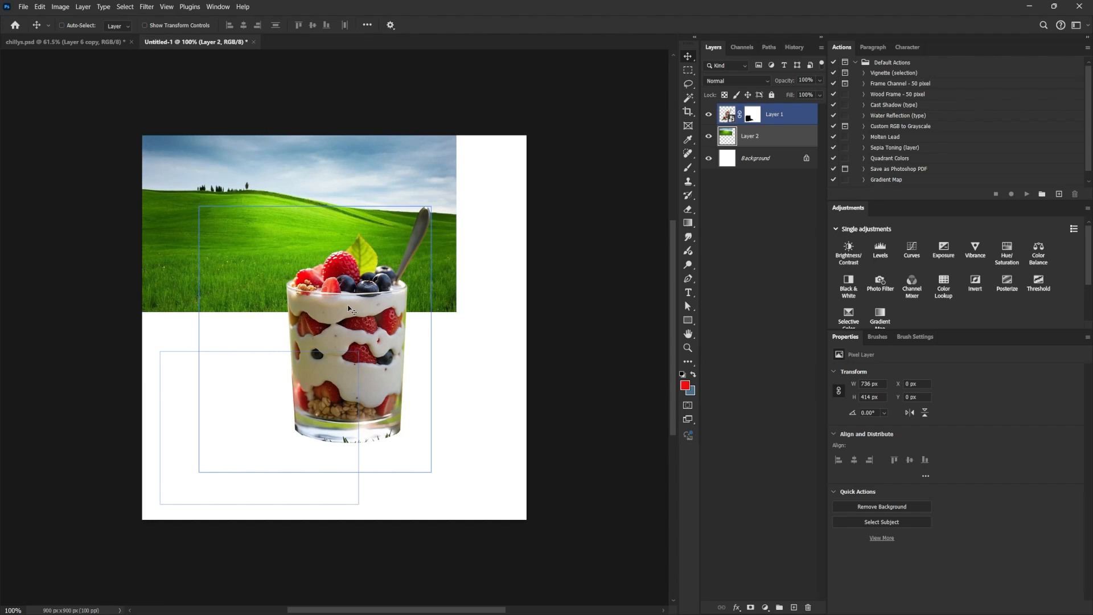
{"action": "right_click", "coordinate": [779, 138]}
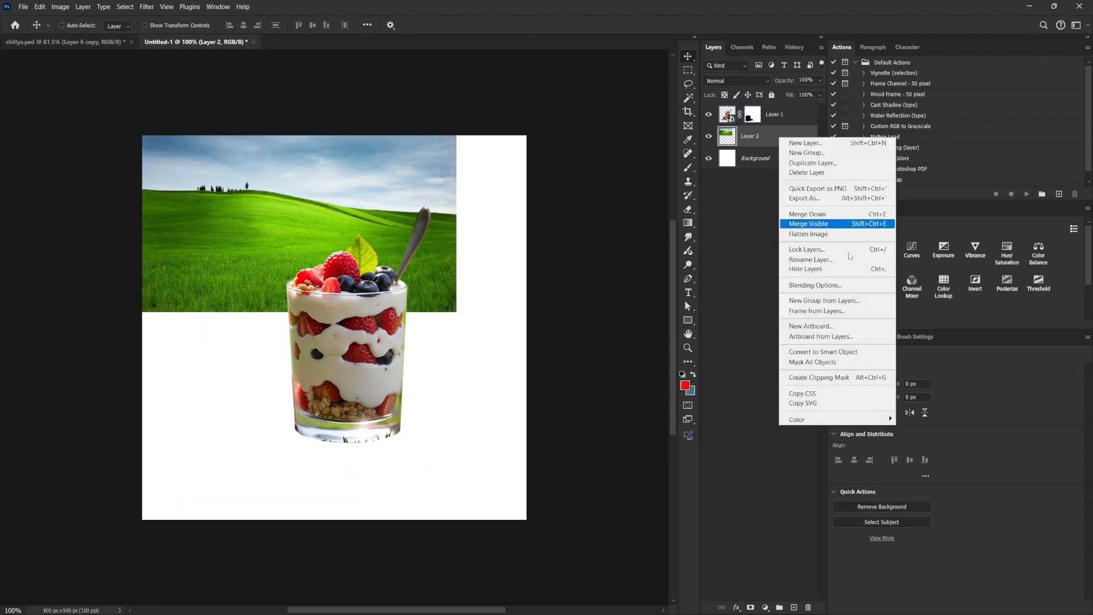
{"action": "left_click", "coordinate": [842, 353]}
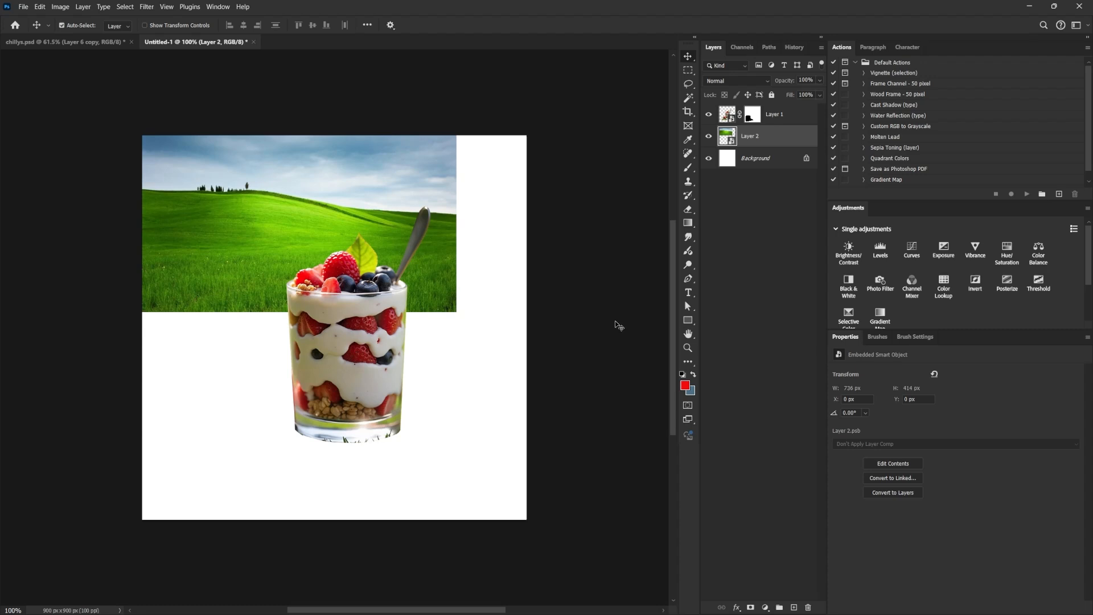
Enlarge the hill image to about 1181 x 664 px with Free Transform and move it down behind the parfait glass.
{"action": "key", "text": "ctrl+t"}
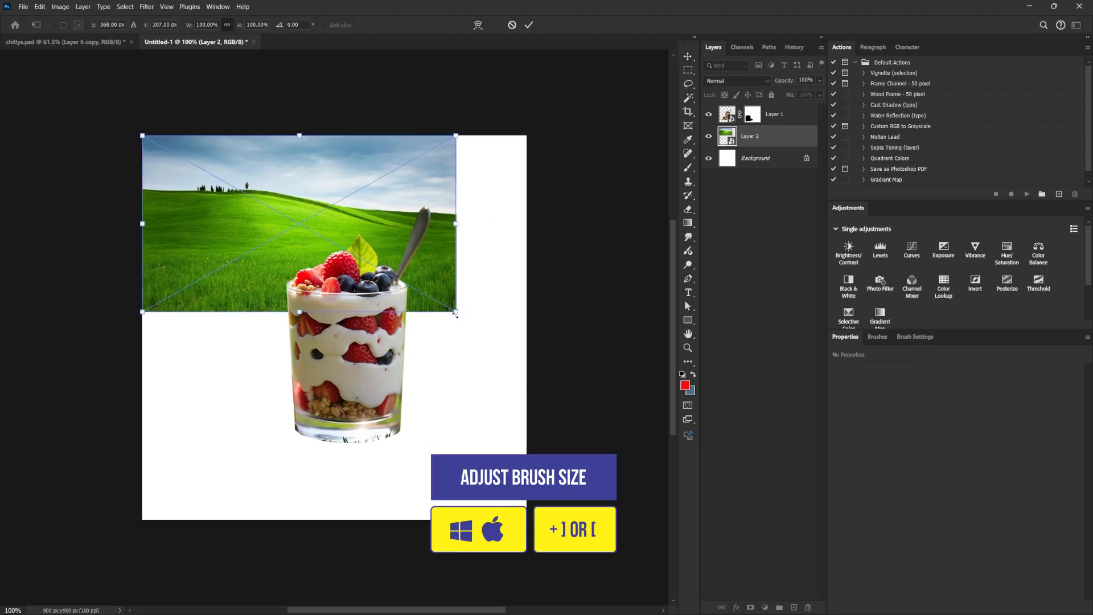
{"action": "left_click_drag", "start_coordinate": [455, 313], "coordinate": [641, 461]}
{"action": "left_click_drag", "start_coordinate": [502, 300], "coordinate": [443, 354]}
{"action": "key", "text": "Return"}
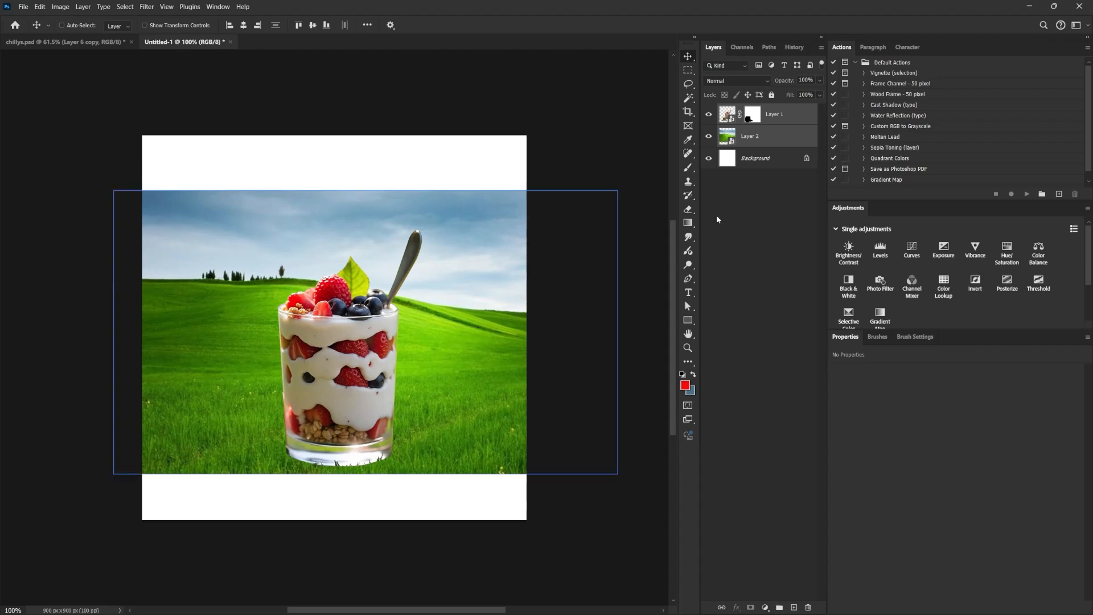
Straighten the parfait glass at about X 66, Y 224 px and raise the hill image to about Y 68 px.
{"action": "left_click", "coordinate": [484, 360], "text": "ctrl"}
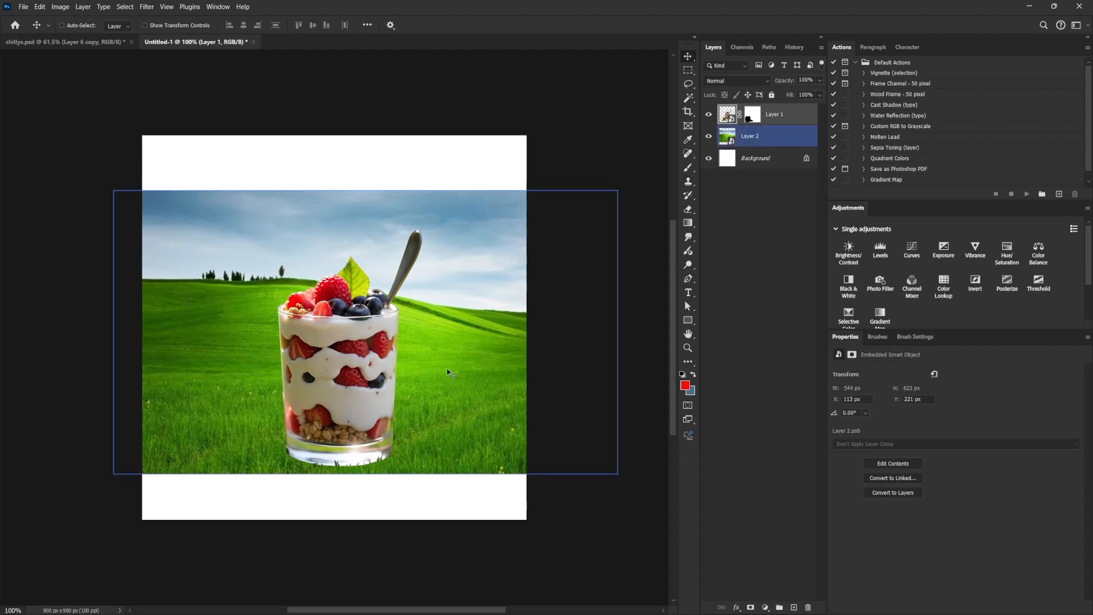
{"action": "mouse_move", "coordinate": [448, 370]}
{"action": "left_mouse_down"}
{"action": "mouse_move", "coordinate": [448, 360]}
{"action": "mouse_move", "coordinate": [445, 371]}
{"action": "left_mouse_up"}
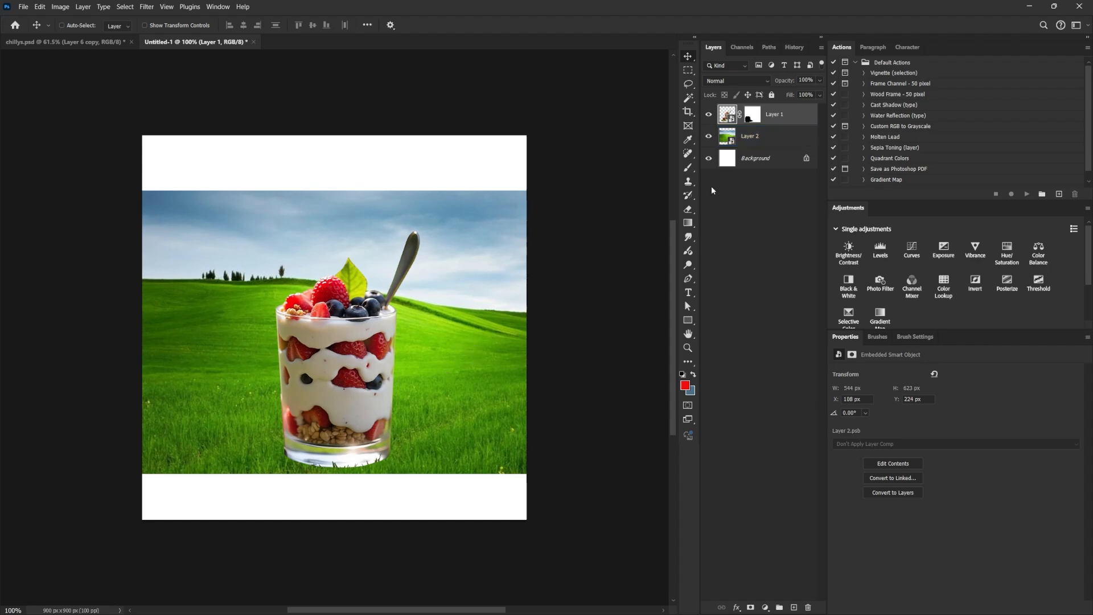
{"action": "left_click", "coordinate": [776, 138]}
{"action": "left_click_drag", "start_coordinate": [495, 370], "coordinate": [495, 345]}
{"action": "left_click", "coordinate": [794, 114]}
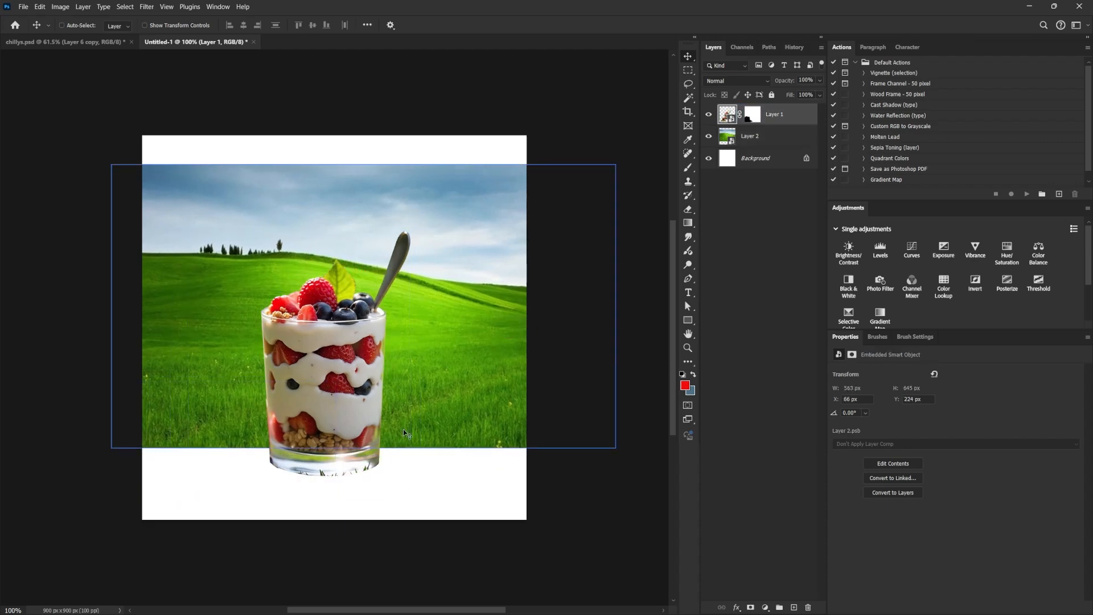
Duplicate the hill image layer and shift the lower copy down to about Y 236 px to cover the canvas bottom.
{"action": "left_click", "coordinate": [773, 138]}
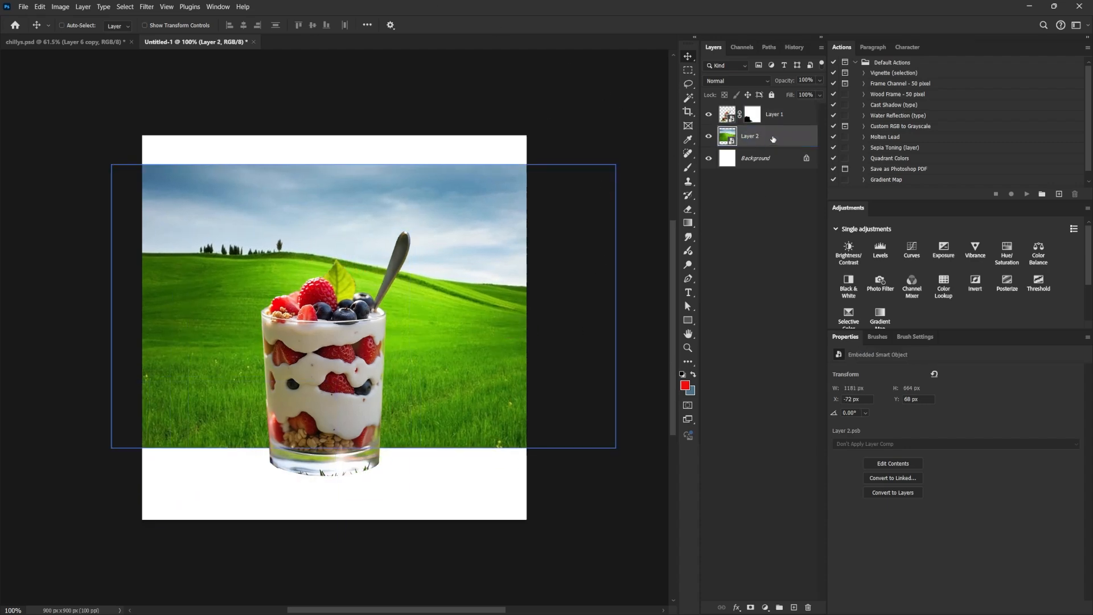
{"action": "left_click_drag", "start_coordinate": [773, 138], "coordinate": [793, 607]}
{"action": "left_click", "coordinate": [736, 160]}
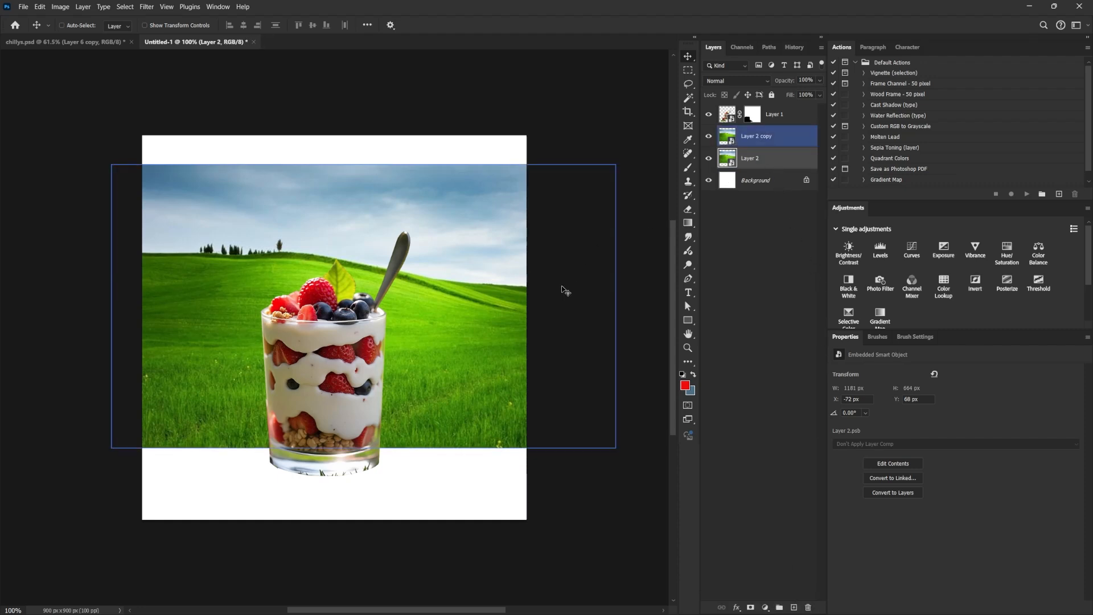
{"action": "left_click_drag", "start_coordinate": [491, 336], "coordinate": [488, 409]}
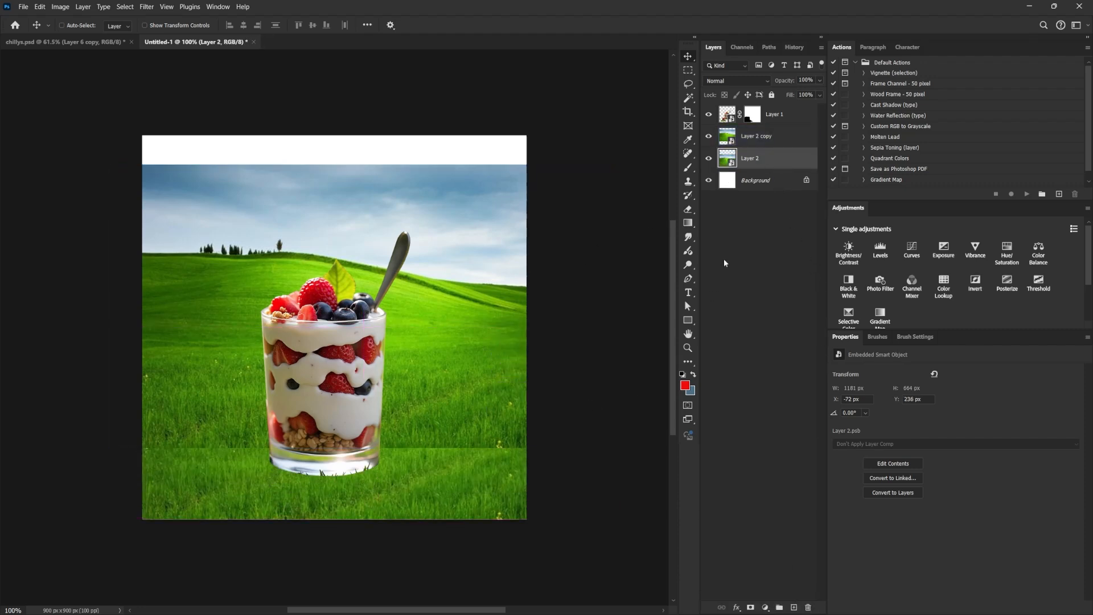
Add a layer mask to the upper hill image copy and enlarge the Brush tool to 70 px.
{"action": "left_click", "coordinate": [757, 137]}
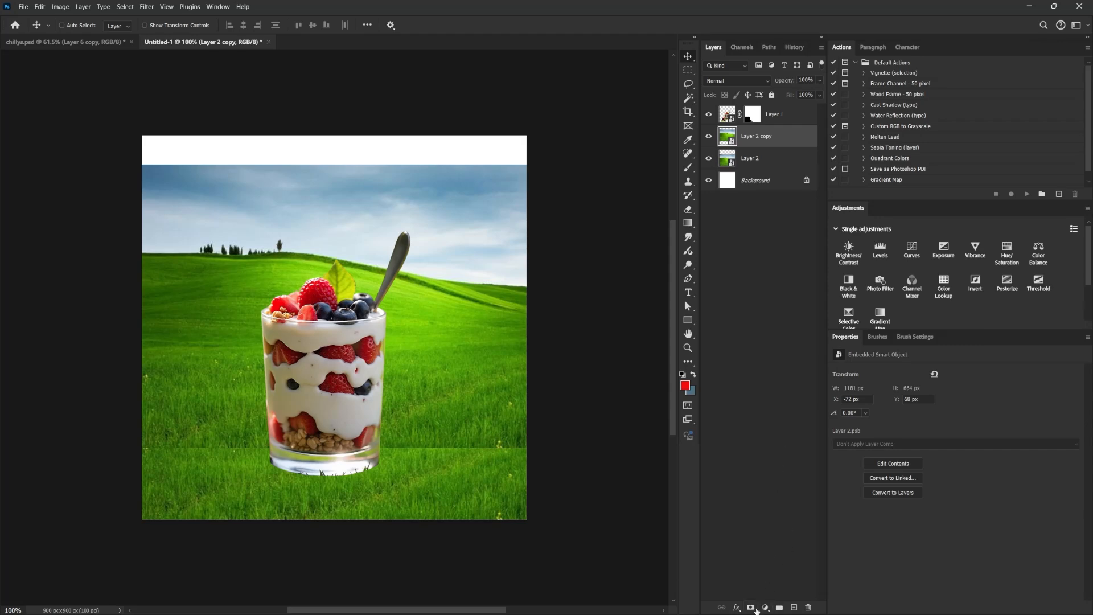
{"action": "left_click", "coordinate": [752, 608]}
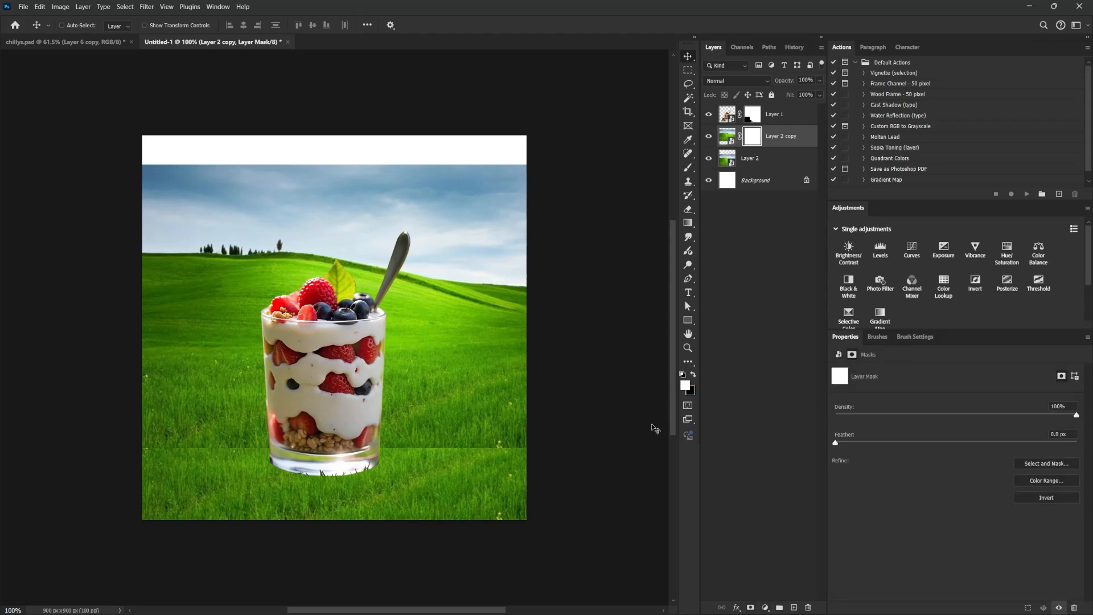
{"action": "key", "text": "b"}
{"action": "key", "text": "bracketright"}
{"action": "key", "text": "bracketright"}
{"action": "key", "text": "bracketright"}
{"action": "key", "text": "bracketright"}
{"action": "key", "text": "bracketright"}
{"action": "key", "text": "bracketright"}
{"action": "key", "text": "bracketright"}
{"action": "key", "text": "bracketright"}
{"action": "key", "text": "bracketright"}
{"action": "key", "text": "bracketright"}
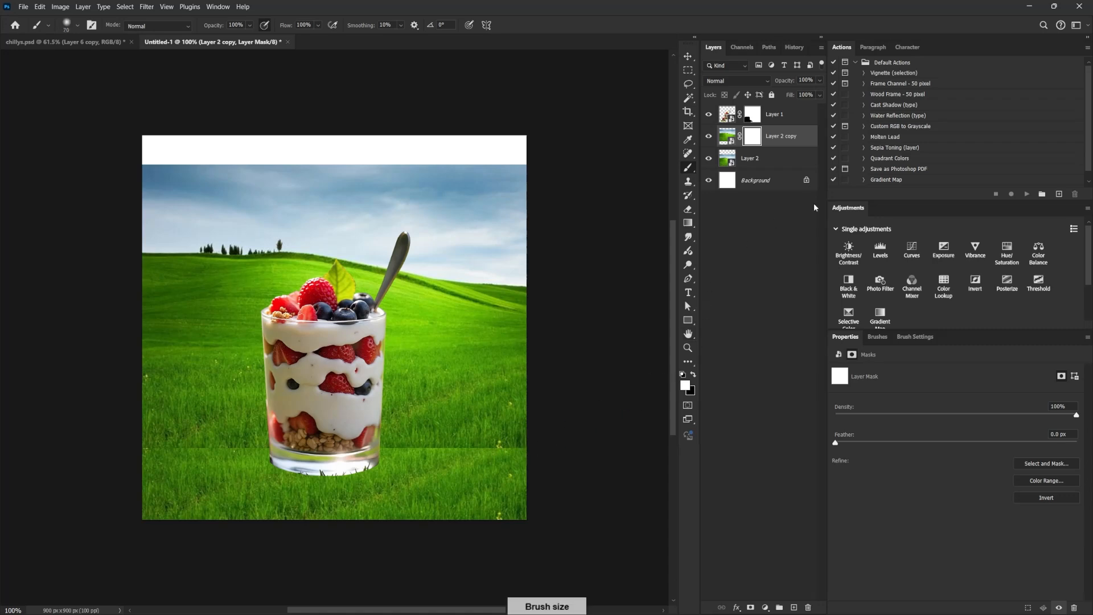
Set the brush to 14% flow and 125 px, turn off pressure-controlled opacity, and make black the foreground color.
{"action": "left_click", "coordinate": [915, 337]}
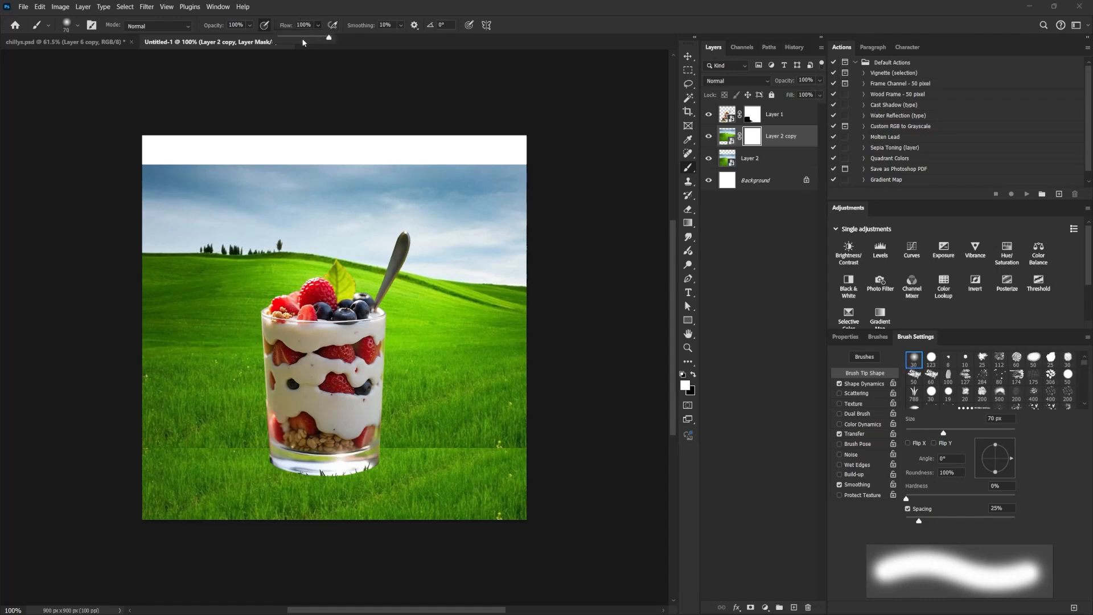
{"action": "left_click_drag", "start_coordinate": [298, 37], "coordinate": [288, 40]}
{"action": "left_click", "coordinate": [265, 26]}
{"action": "key", "text": "bracketright"}
{"action": "key", "text": "bracketright"}
{"action": "key", "text": "bracketright"}
{"action": "key", "text": "bracketright"}
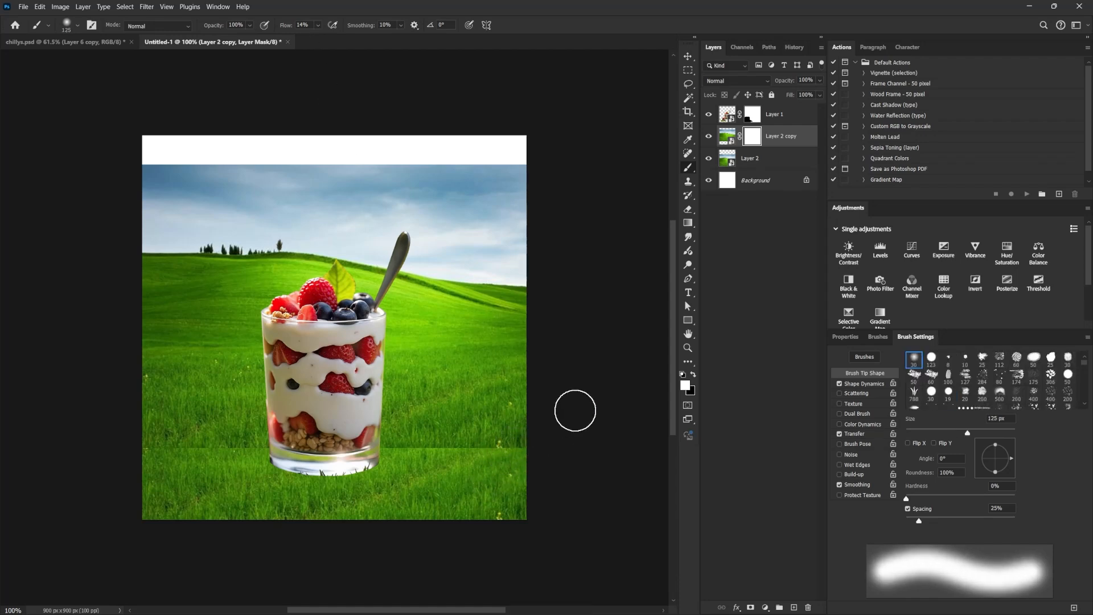
{"action": "left_click", "coordinate": [694, 375]}
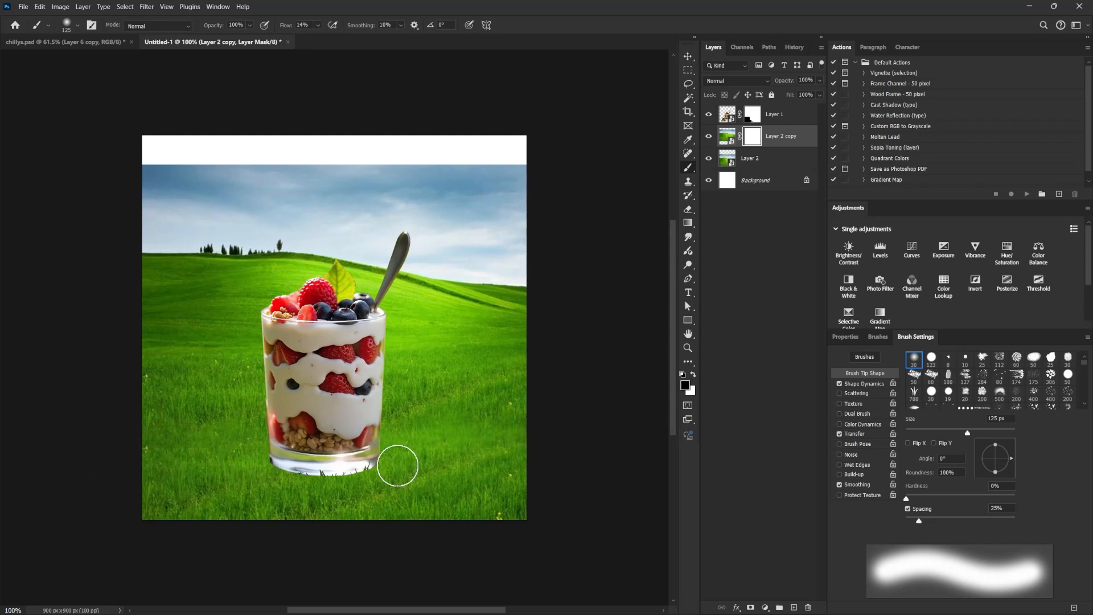
Move the parfait glass layer down slightly to Y 236 px.
{"action": "key", "text": "v"}
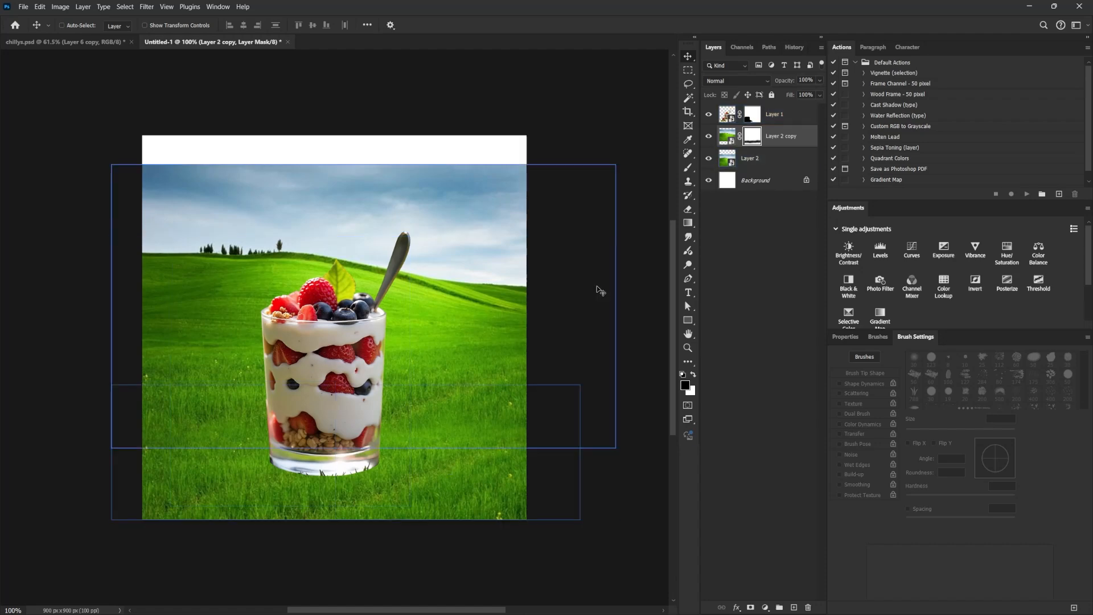
{"action": "left_click", "coordinate": [786, 119]}
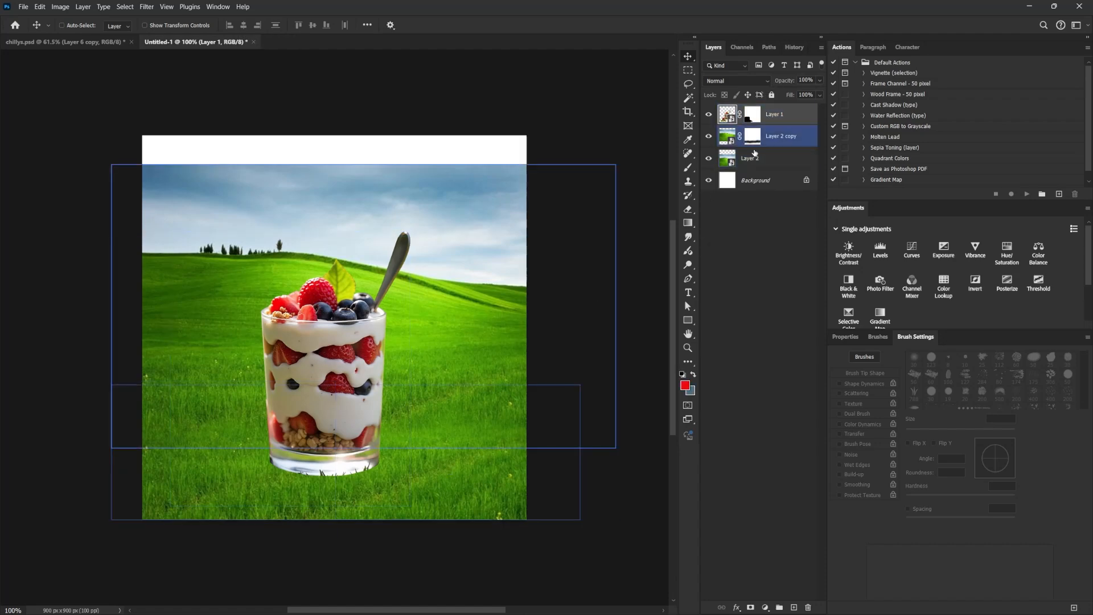
{"action": "left_click_drag", "start_coordinate": [455, 374], "coordinate": [456, 379]}
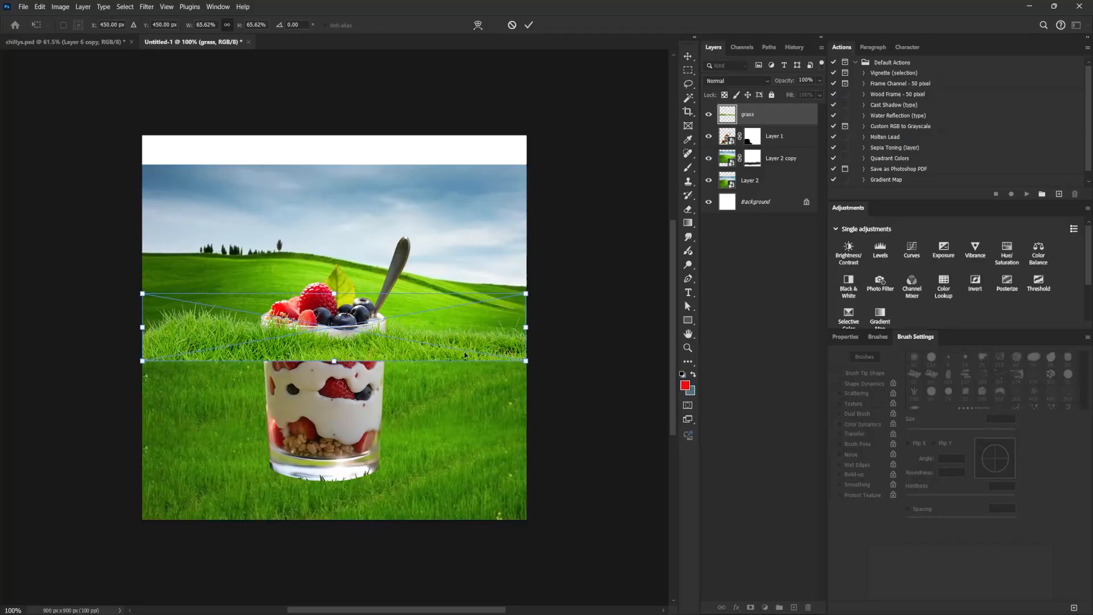
Scale the placed grass image to 91.17% and position it across the lower canvas at about X 450, Y 758 px.
{"action": "left_click_drag", "start_coordinate": [449, 352], "coordinate": [450, 474]}
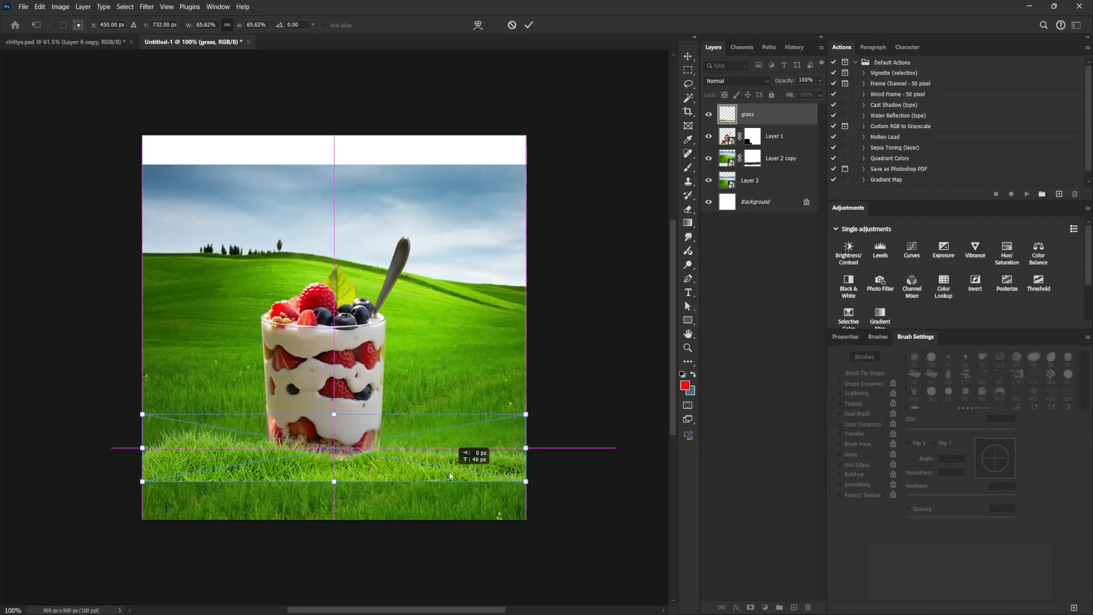
{"action": "left_click_drag", "start_coordinate": [526, 415], "coordinate": [599, 382]}
{"action": "mouse_move", "coordinate": [508, 476]}
{"action": "left_mouse_down"}
{"action": "mouse_move", "coordinate": [508, 508]}
{"action": "mouse_move", "coordinate": [510, 487]}
{"action": "left_mouse_up"}
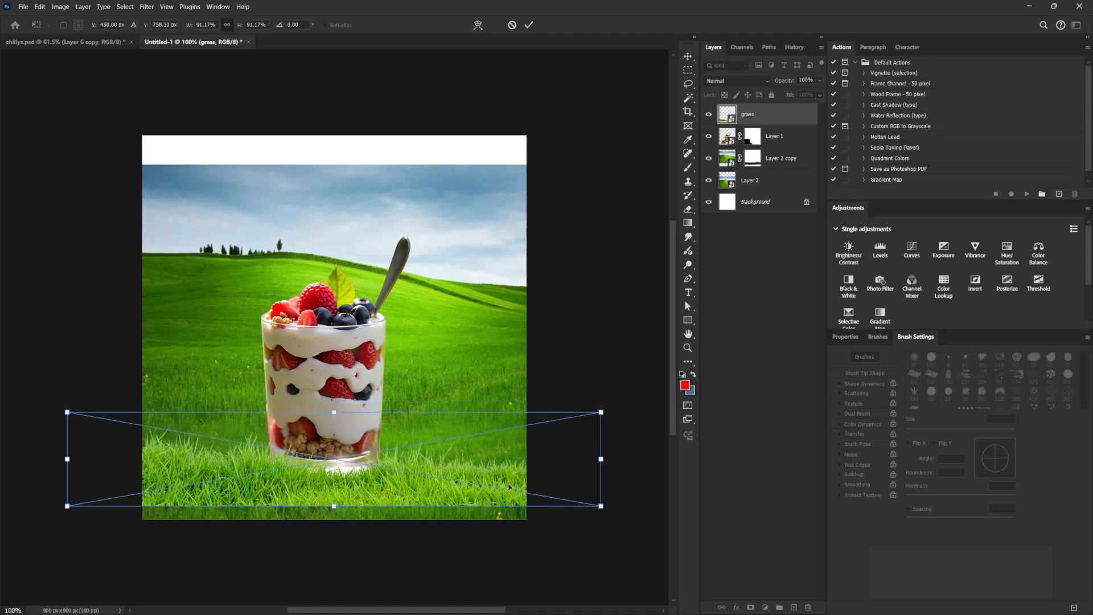
{"action": "key", "text": "Return"}
{"action": "left_click", "coordinate": [487, 510], "text": "ctrl"}
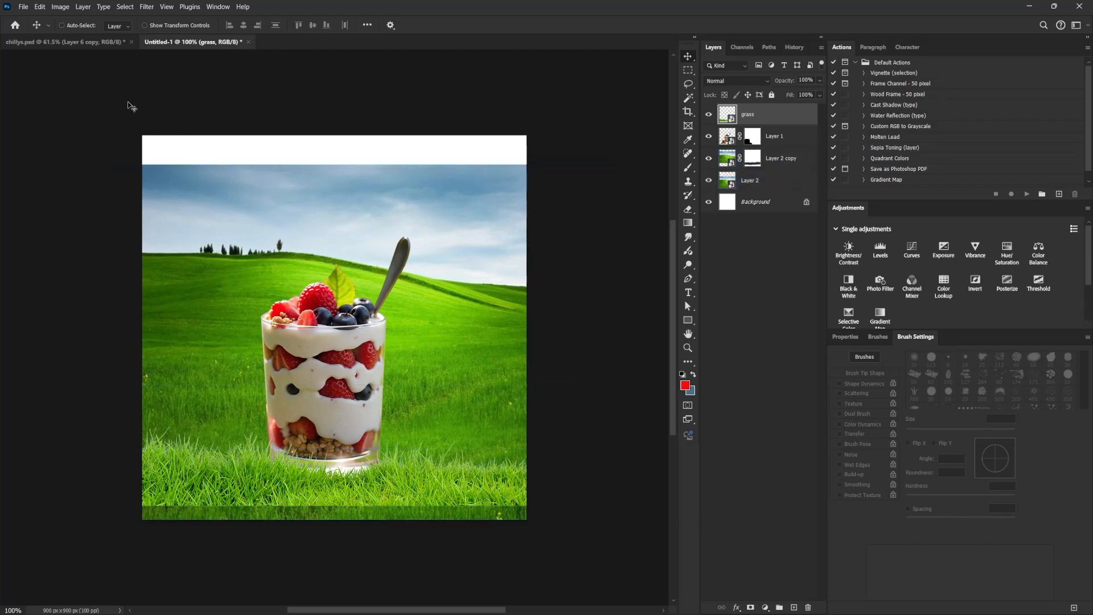
Compare with the chillys.psd reference and add a Levels adjustment clipped to the grass, with midtones 0.84 and output white 211.
{"action": "left_click", "coordinate": [94, 44]}
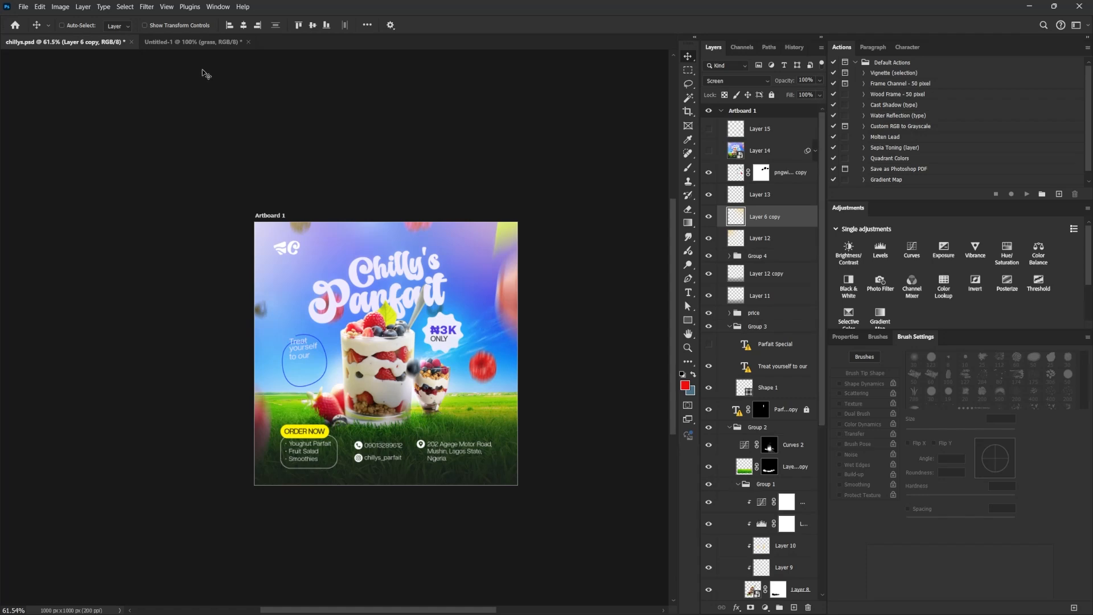
{"action": "left_click", "coordinate": [198, 43]}
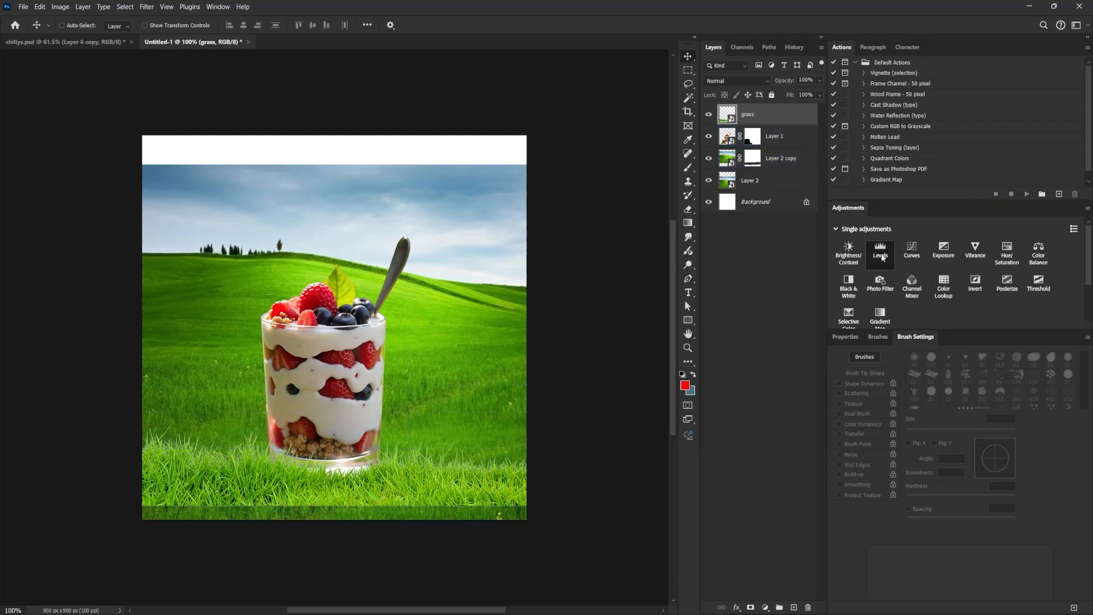
{"action": "left_click", "coordinate": [881, 251]}
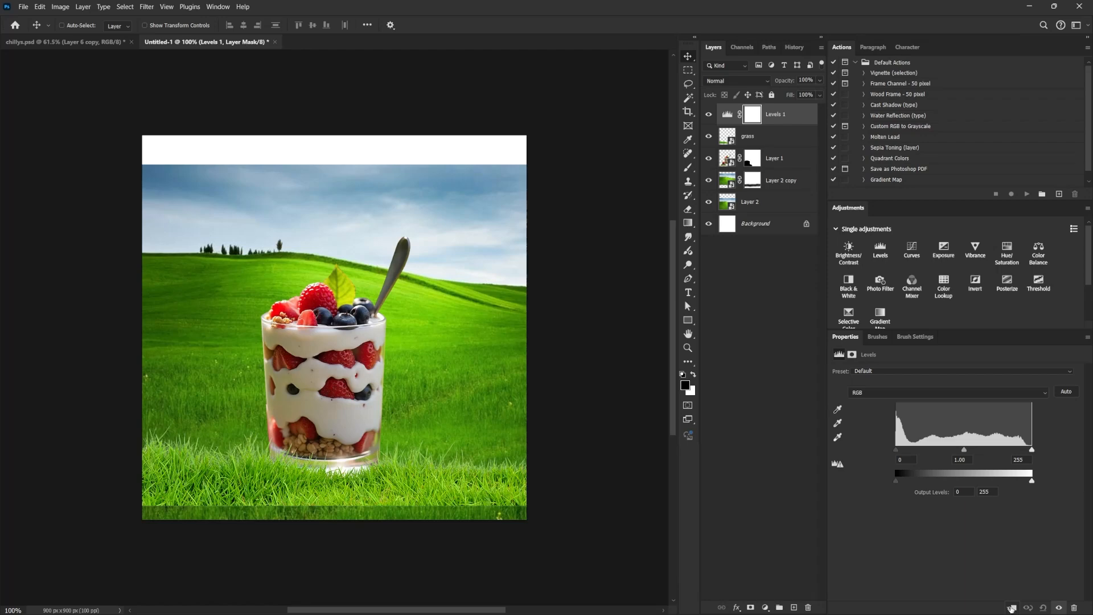
{"action": "left_click", "coordinate": [1012, 608]}
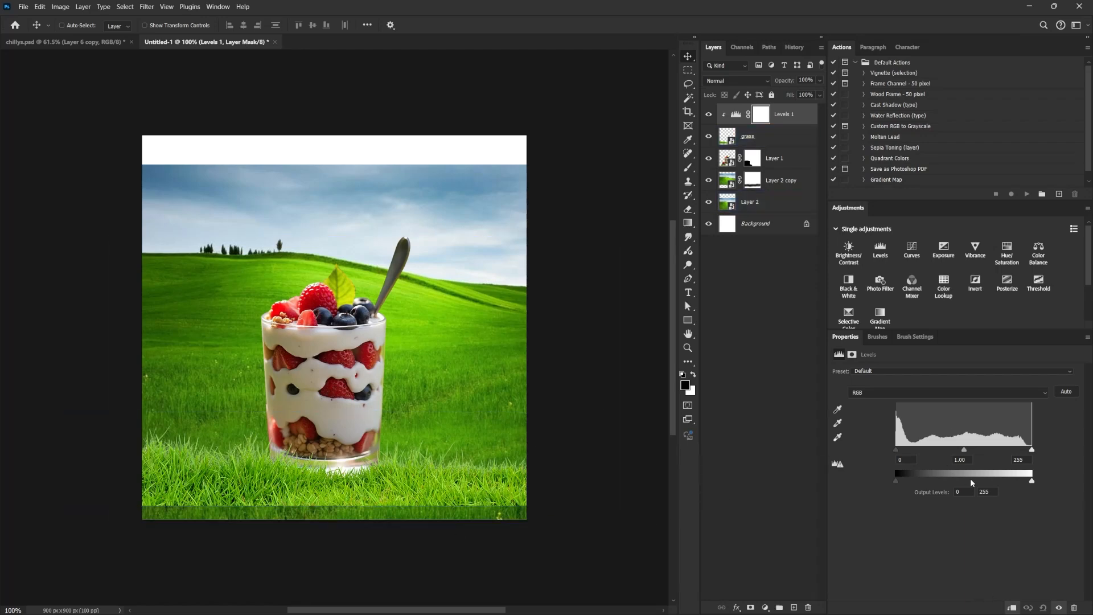
{"action": "left_click_drag", "start_coordinate": [1032, 481], "coordinate": [1011, 486]}
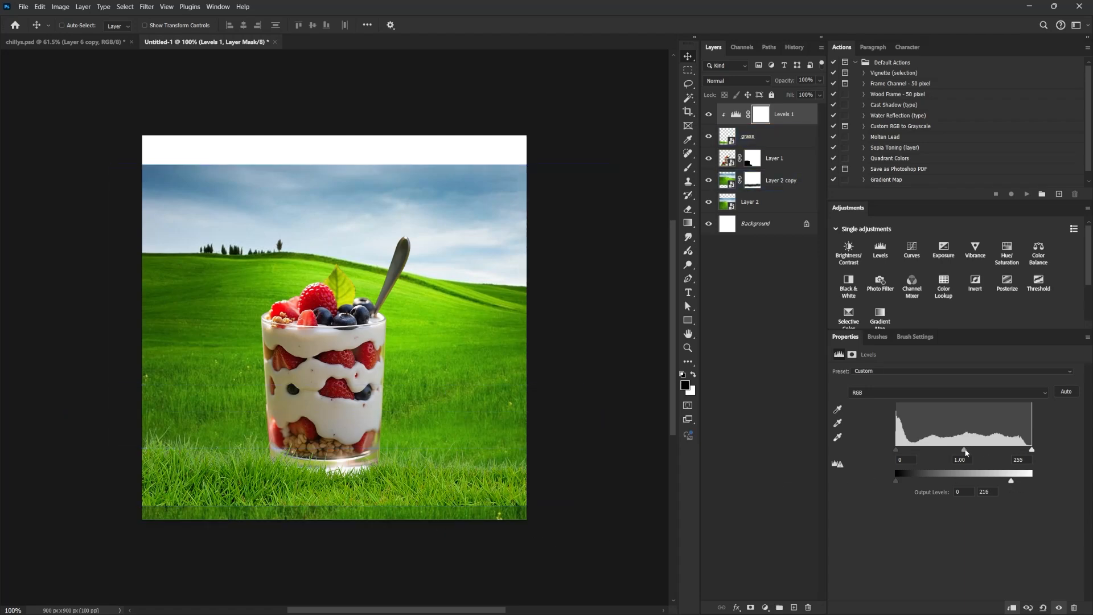
{"action": "left_click_drag", "start_coordinate": [964, 449], "coordinate": [973, 453]}
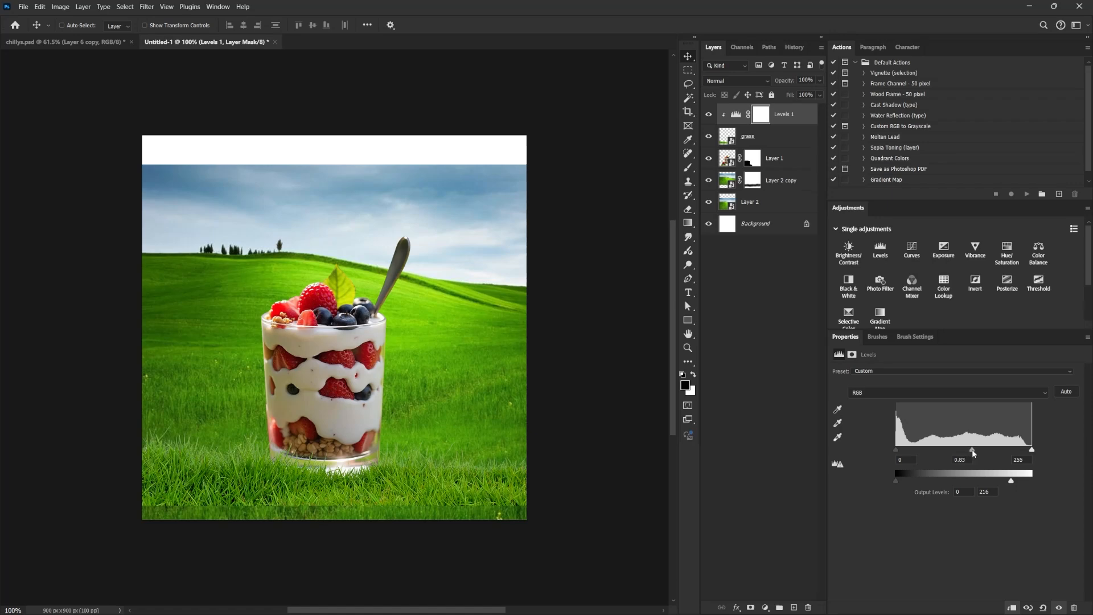
{"action": "left_click_drag", "start_coordinate": [1013, 483], "coordinate": [1008, 484]}
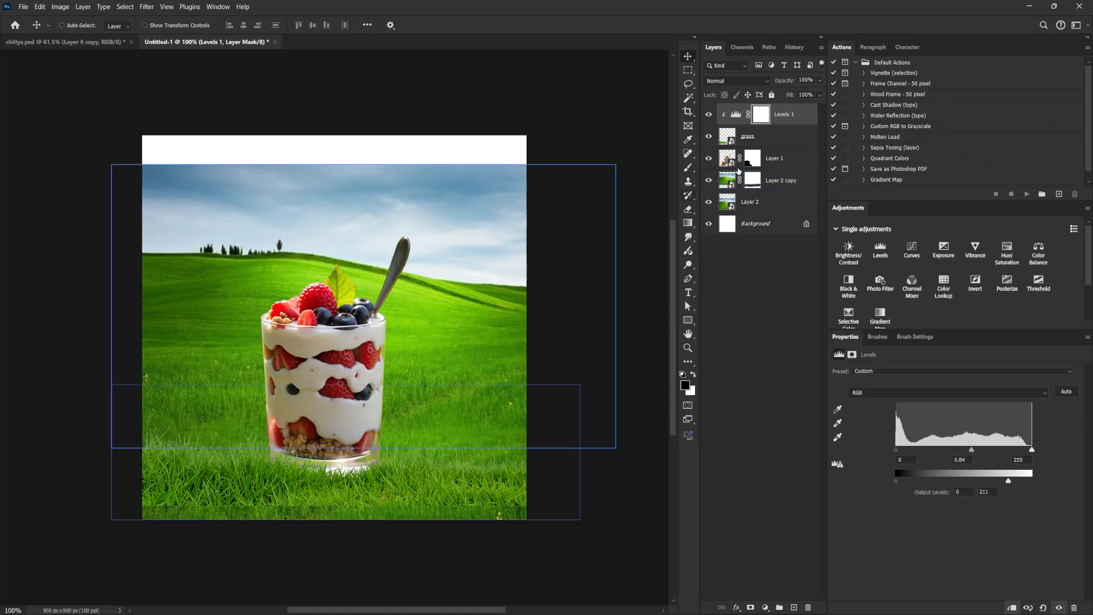
Duplicate the grass layer and select the upper copy.
{"action": "left_click", "coordinate": [773, 131]}
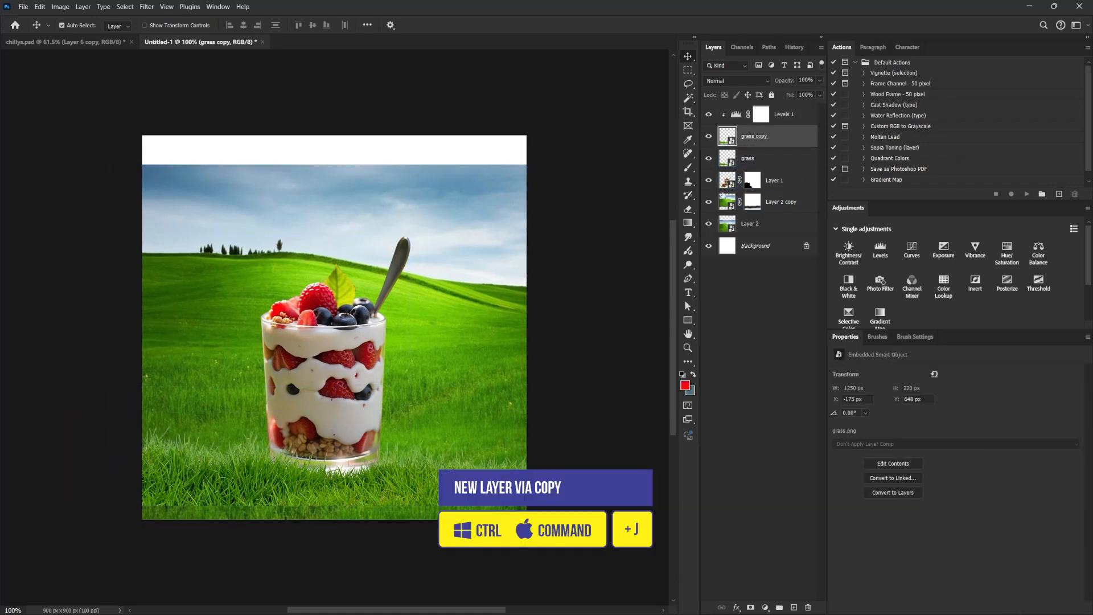
{"action": "key", "text": "ctrl+j"}
{"action": "left_click", "coordinate": [764, 159]}
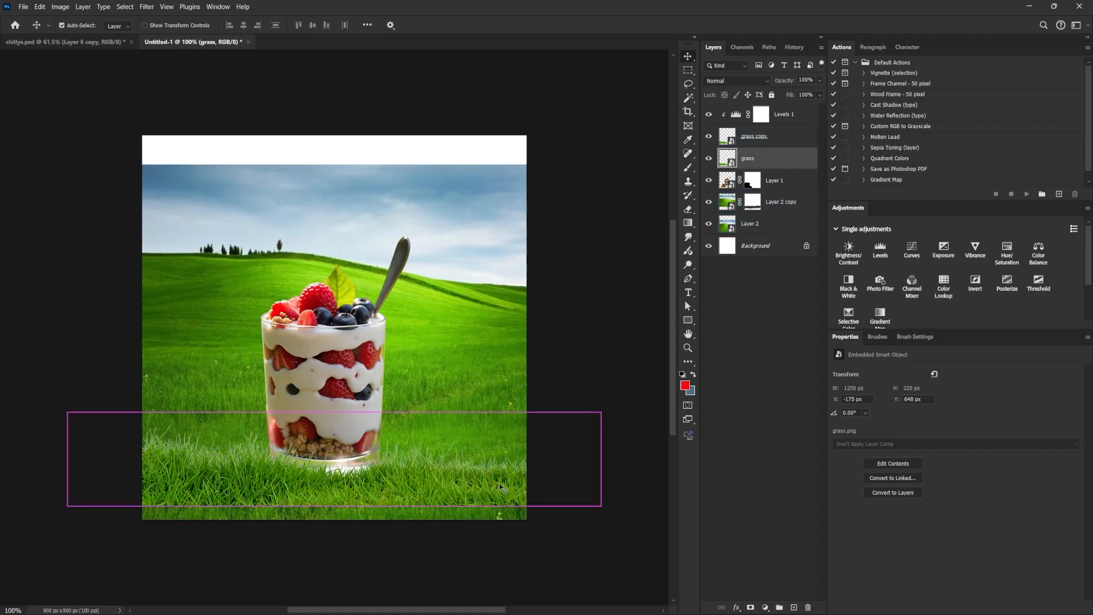
{"action": "key", "text": "ctrl+t"}
{"action": "left_click", "coordinate": [760, 137]}
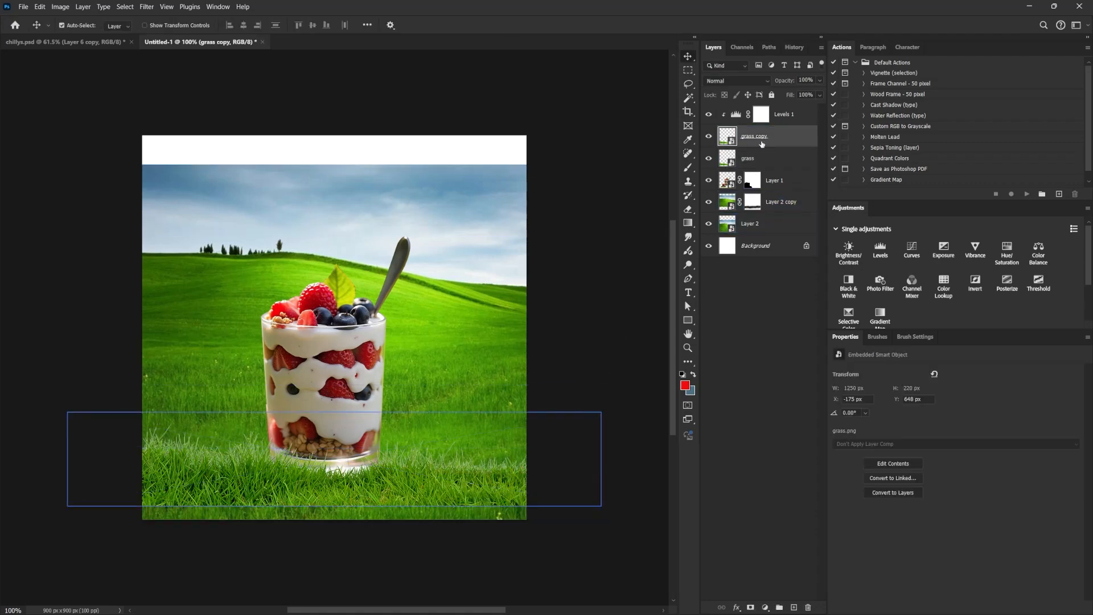
Enlarge the grass copy to 164.97% and place it over the glass base at about X -1021, Y 582 px.
{"action": "key", "text": "ctrl+t"}
{"action": "left_click_drag", "start_coordinate": [598, 420], "coordinate": [597, 390]}
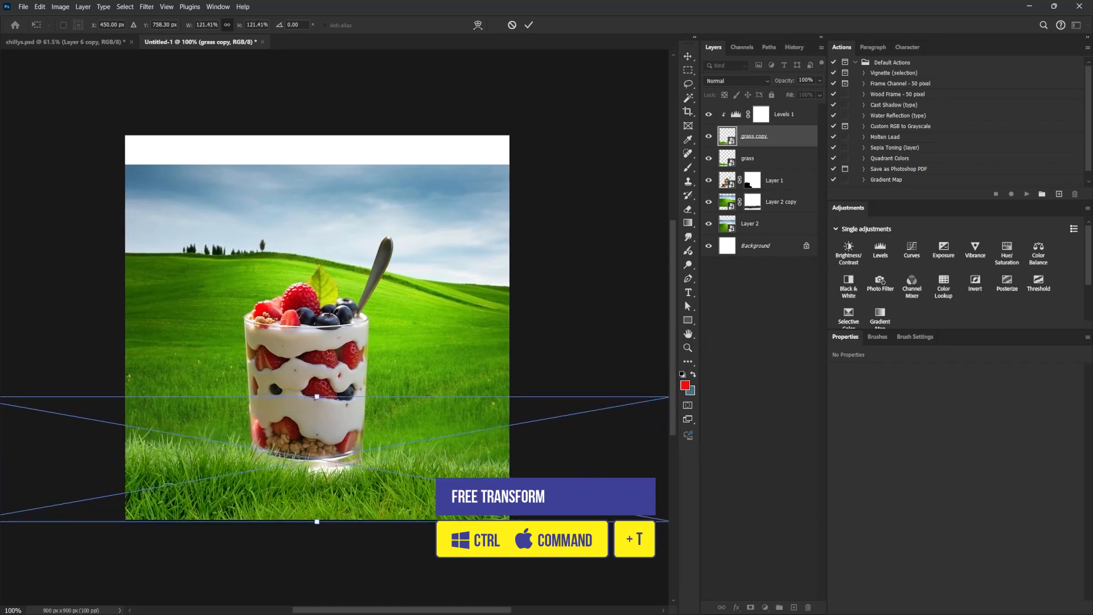
{"action": "left_click_drag", "start_coordinate": [435, 459], "coordinate": [435, 475]}
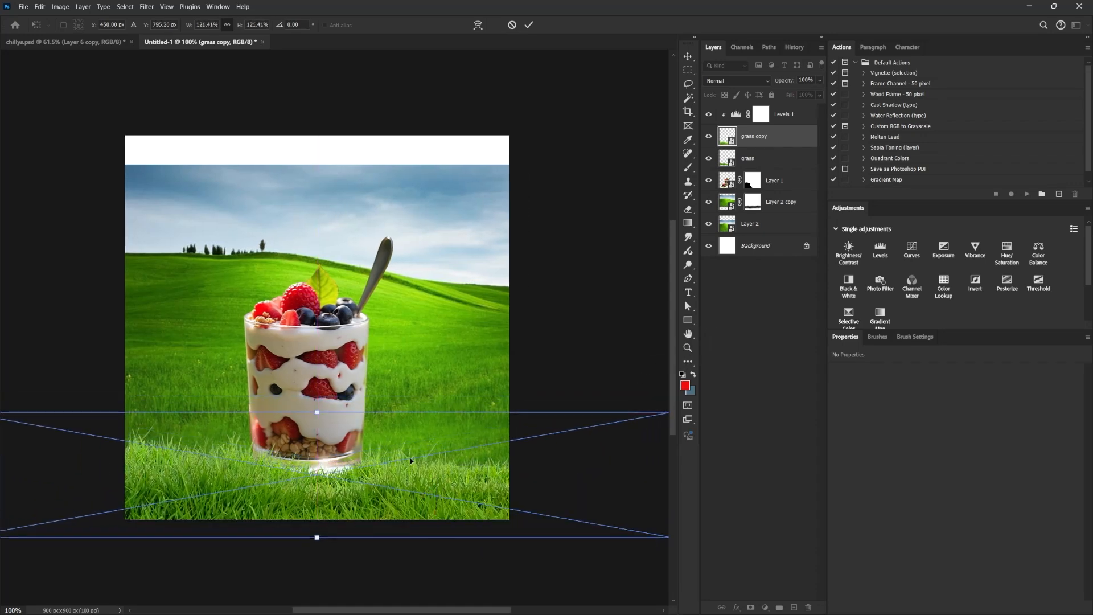
{"action": "scroll", "coordinate": [327, 422], "scroll_direction": "left", "scroll_amount": 3}
{"action": "scroll", "coordinate": [326, 422], "scroll_direction": "down", "scroll_amount": 6}
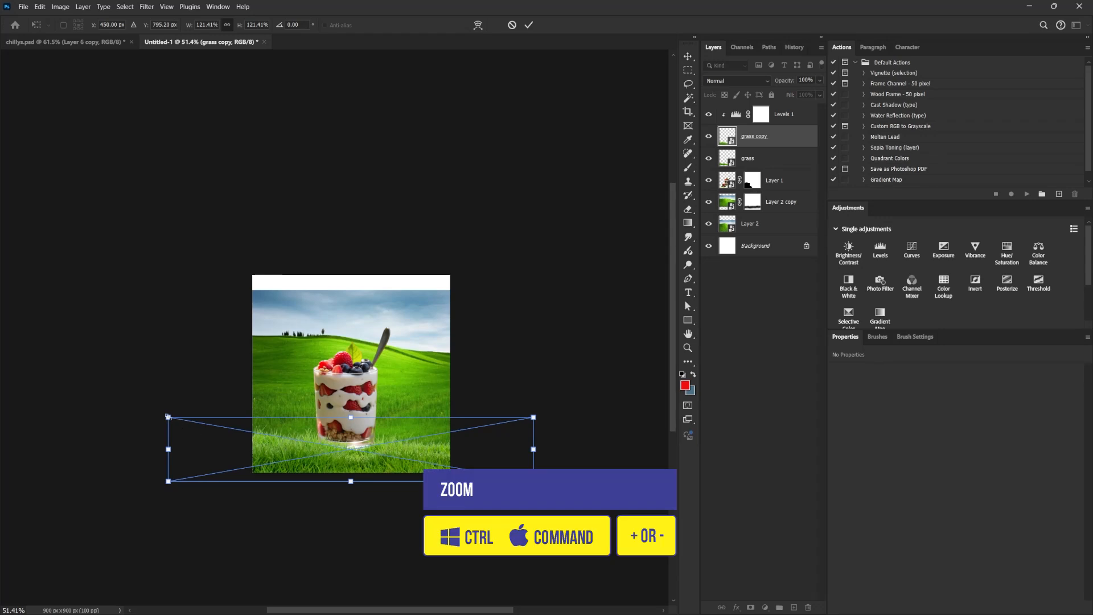
{"action": "left_click_drag", "start_coordinate": [168, 417], "coordinate": [102, 406]}
{"action": "scroll", "coordinate": [306, 475], "scroll_direction": "up", "scroll_amount": 6}
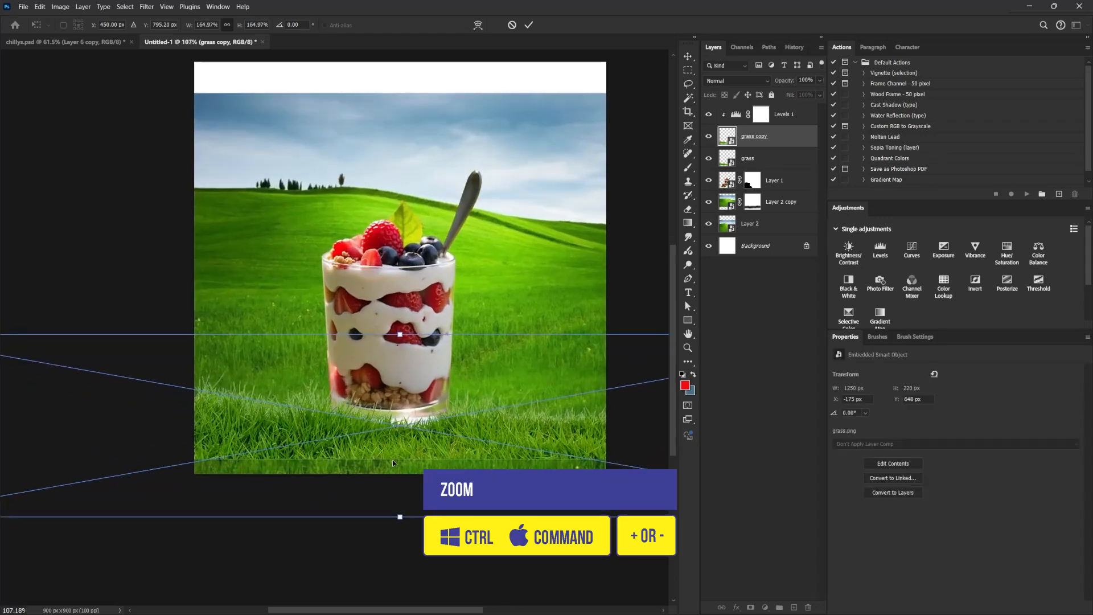
{"action": "mouse_move", "coordinate": [393, 462]}
{"action": "left_mouse_down"}
{"action": "mouse_move", "coordinate": [487, 440]}
{"action": "mouse_move", "coordinate": [310, 444]}
{"action": "mouse_move", "coordinate": [420, 448]}
{"action": "mouse_move", "coordinate": [379, 446]}
{"action": "left_mouse_up"}
{"action": "key", "text": "Return"}
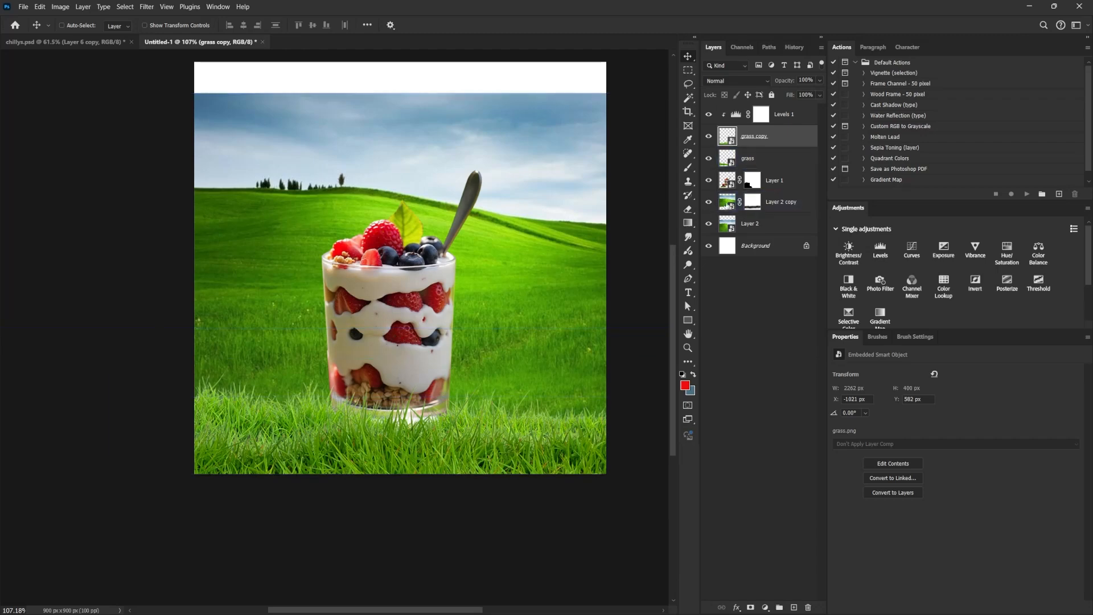
Move the parfait glass, both grass layers and the Levels adjustment up together by about 29 px.
{"action": "left_click", "coordinate": [775, 180]}
{"action": "left_click", "coordinate": [796, 117]}
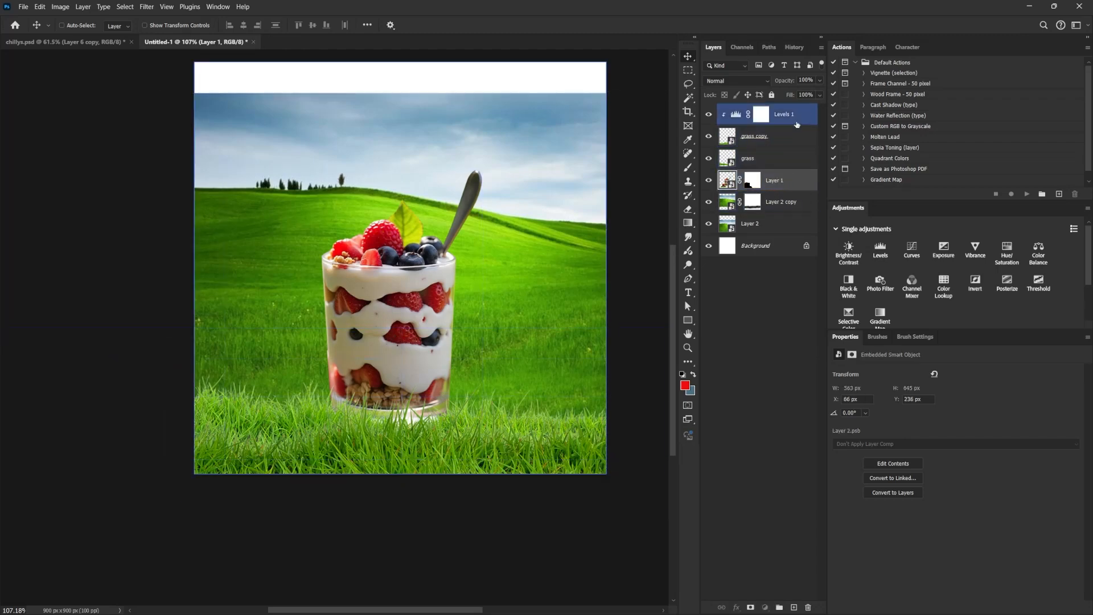
{"action": "left_click", "coordinate": [750, 224]}
{"action": "left_click_drag", "start_coordinate": [473, 415], "coordinate": [447, 414]}
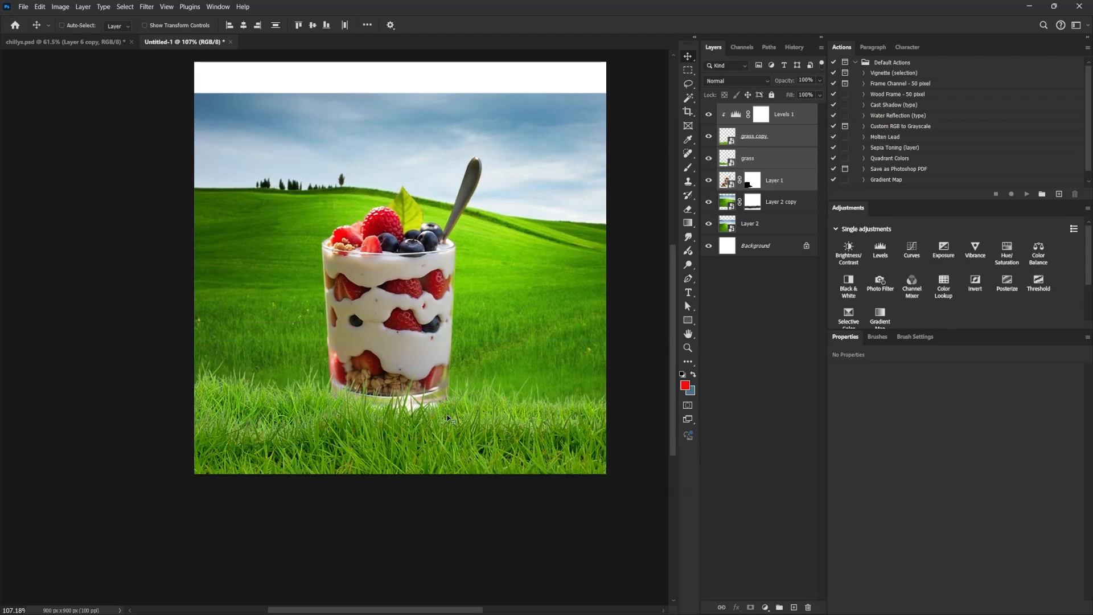
Release the Levels adjustment's clipping and group the grass and grass copy layers.
{"action": "left_click", "coordinate": [773, 160]}
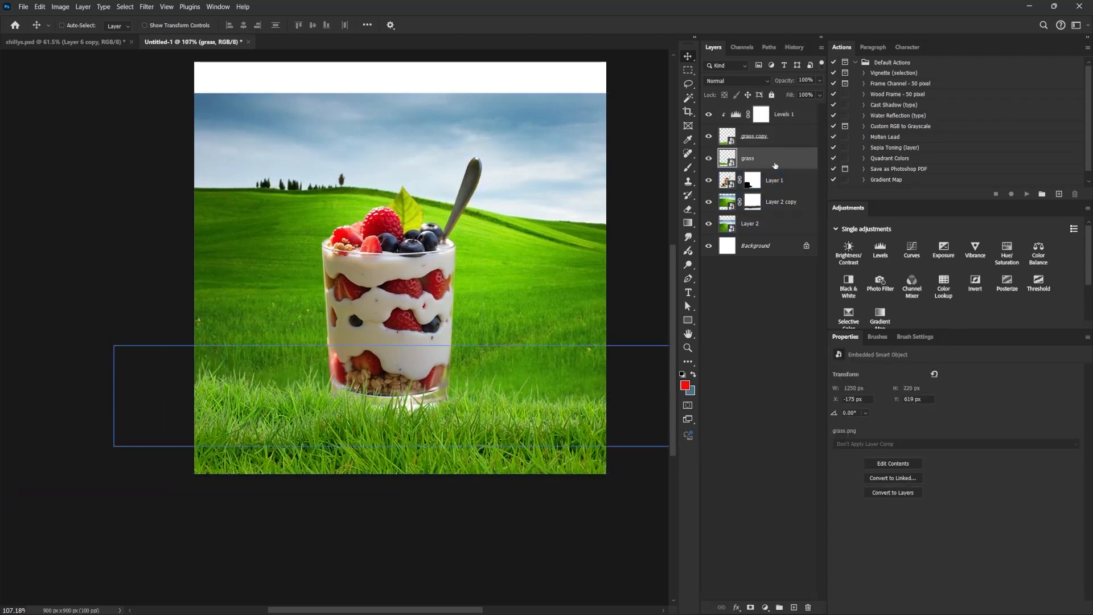
{"action": "left_click", "coordinate": [770, 137]}
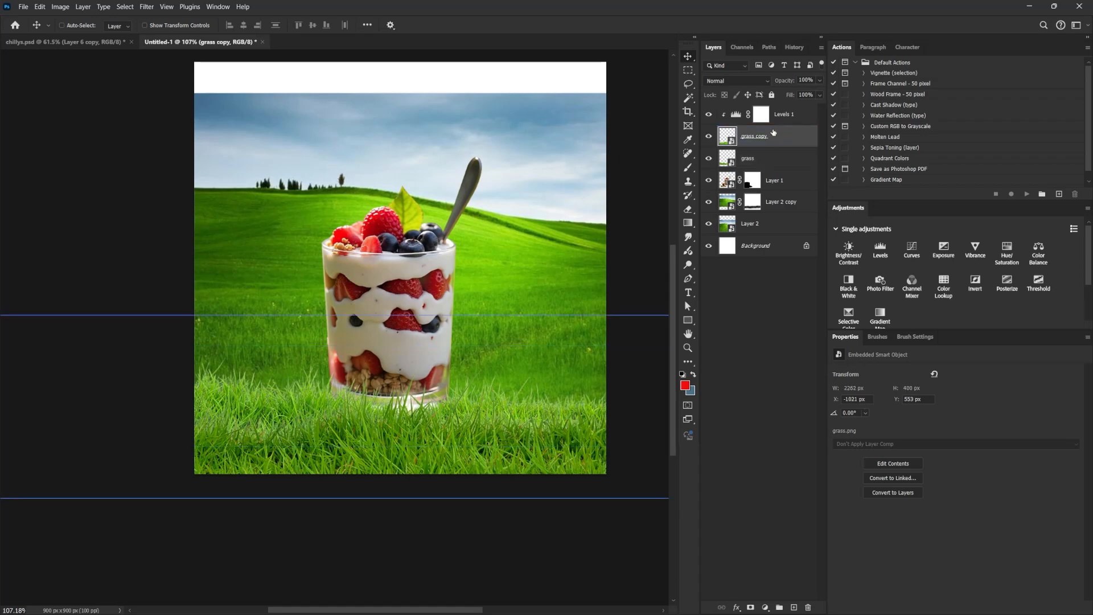
{"action": "left_click", "coordinate": [774, 119]}
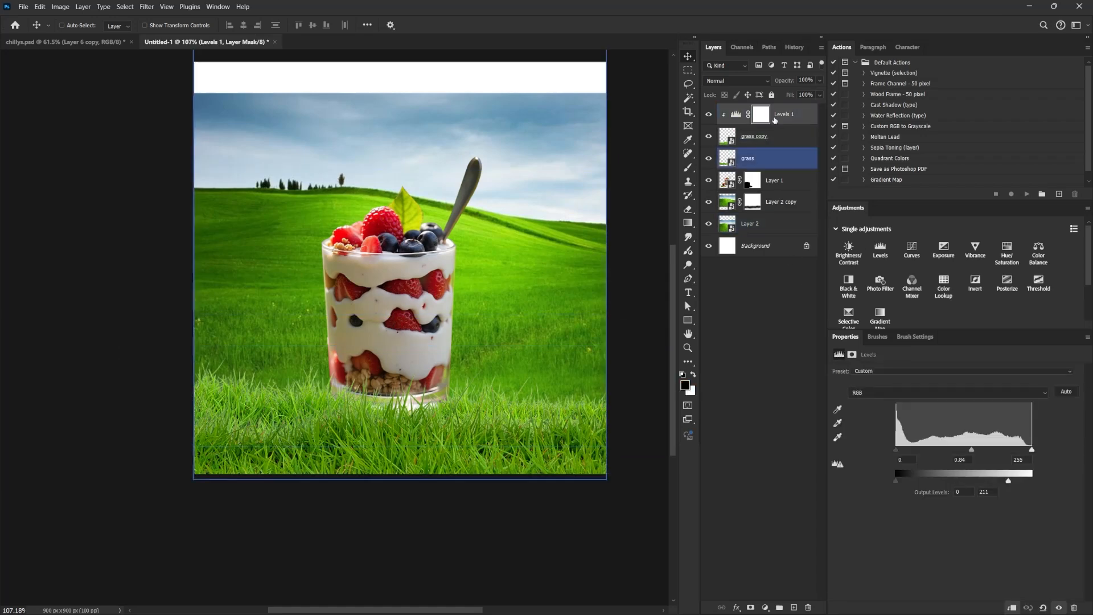
{"action": "left_click", "coordinate": [1013, 608]}
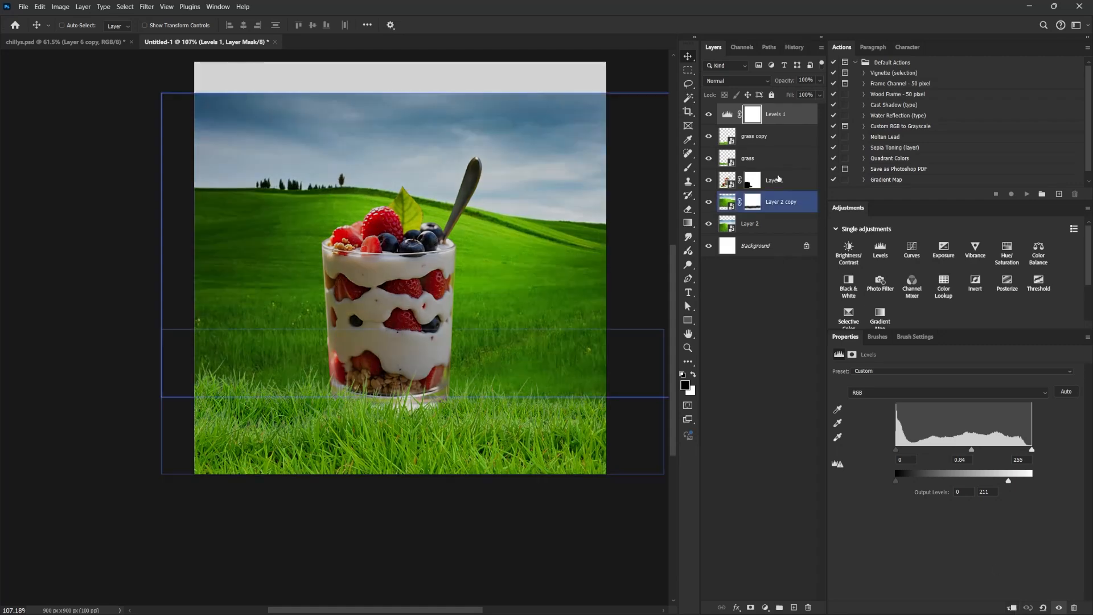
{"action": "left_click", "coordinate": [760, 139]}
{"action": "left_click", "coordinate": [759, 162], "text": "shift"}
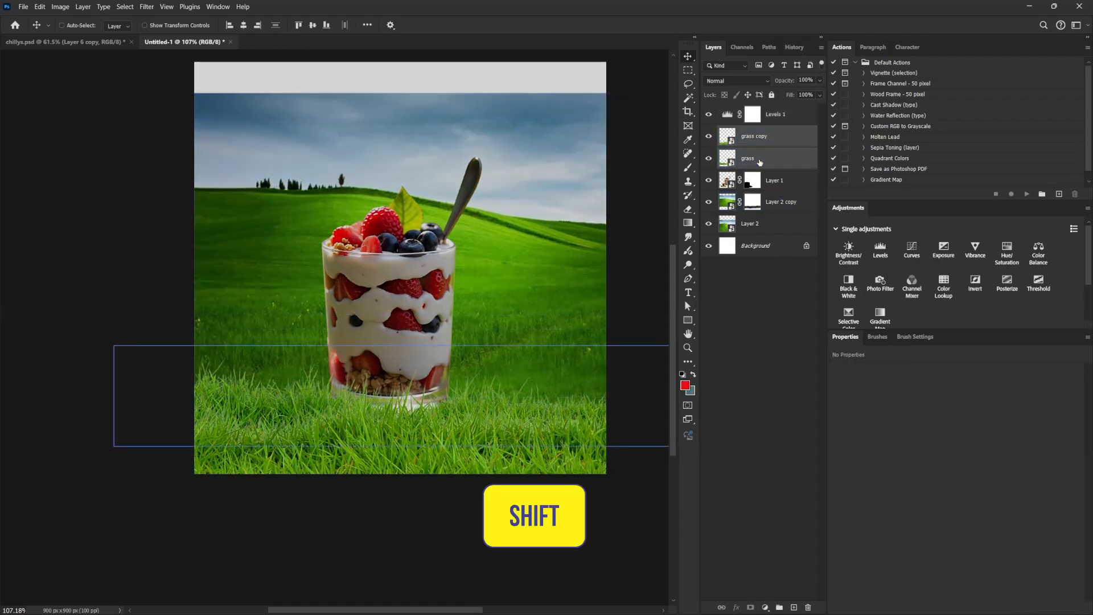
{"action": "key", "text": "ctrl+g"}
Clip the Levels adjustment to the grass group.
{"action": "left_click", "coordinate": [784, 116]}
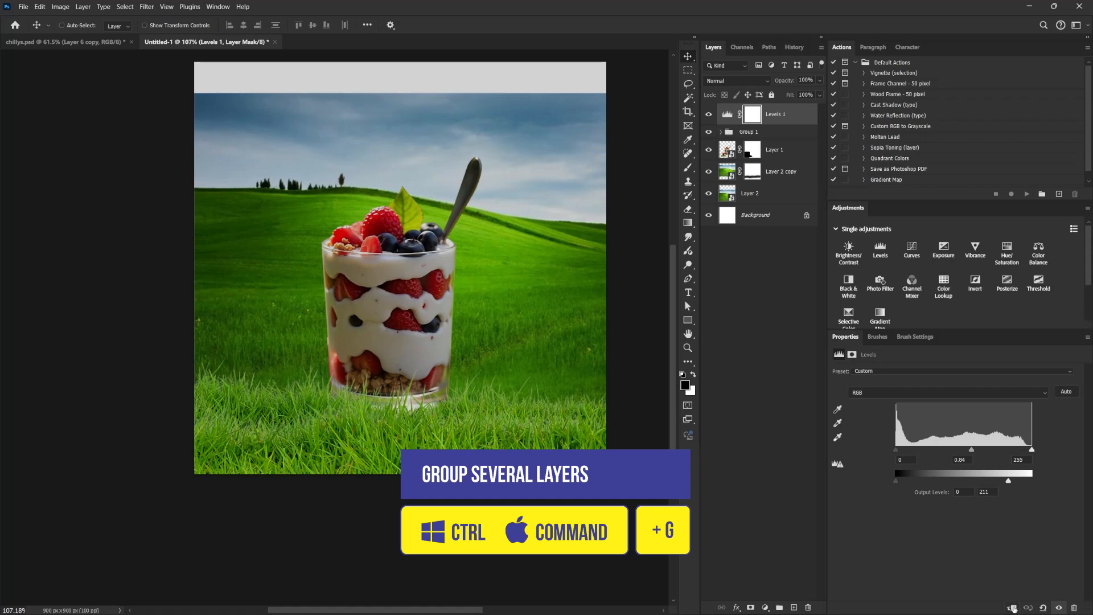
{"action": "left_click", "coordinate": [1012, 608]}
{"action": "left_click", "coordinate": [446, 245], "text": "ctrl"}
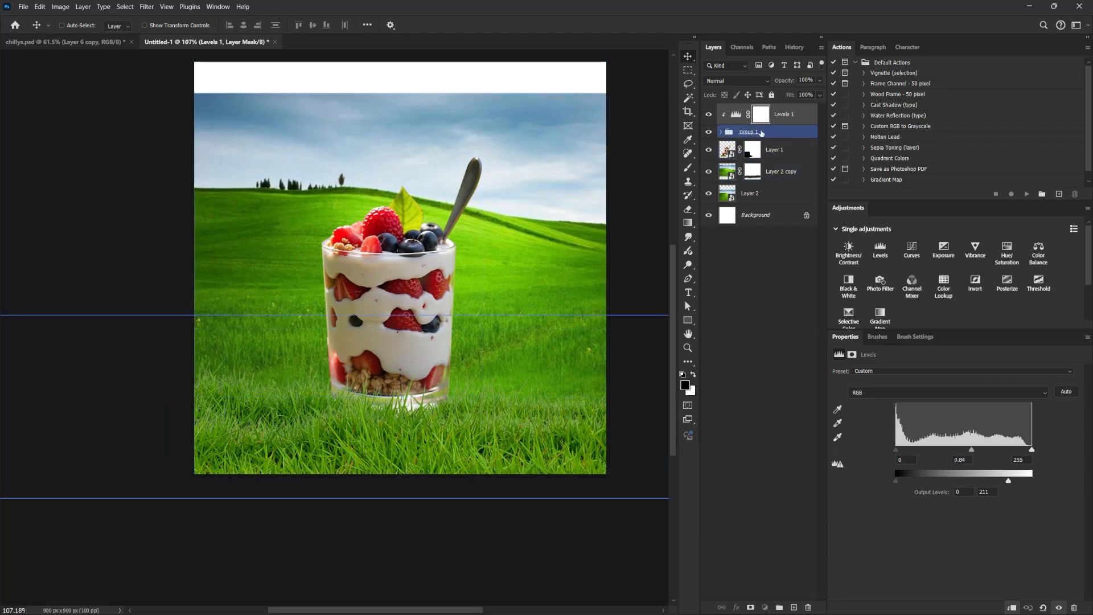
Duplicate the grass group together with its clipped Levels adjustment.
{"action": "left_click", "coordinate": [779, 130]}
{"action": "left_click", "coordinate": [782, 118], "text": "shift"}
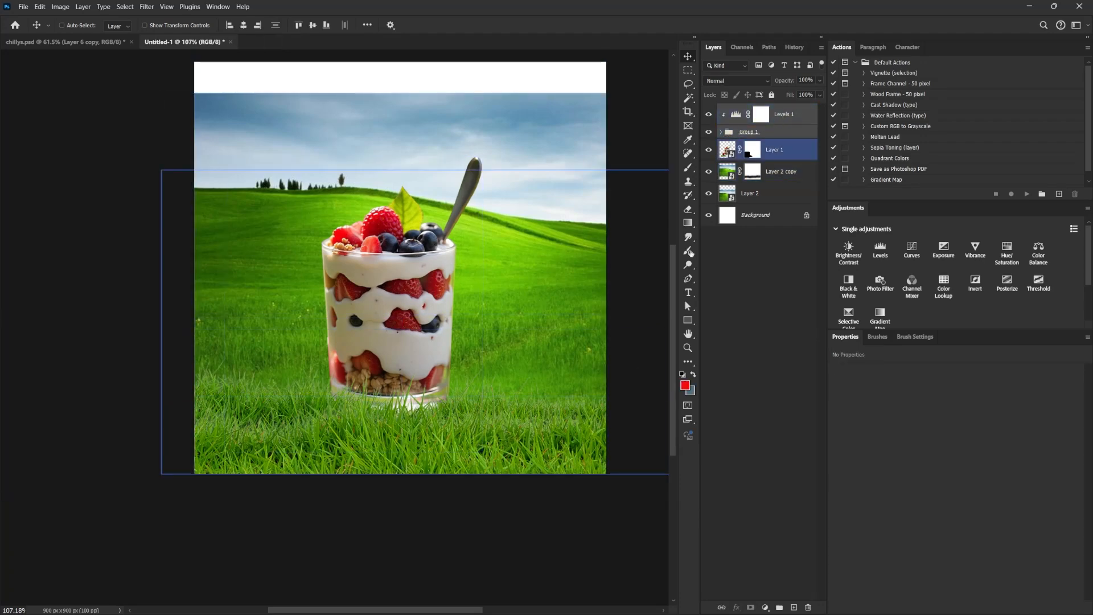
{"action": "left_click_drag", "start_coordinate": [774, 136], "coordinate": [794, 607]}
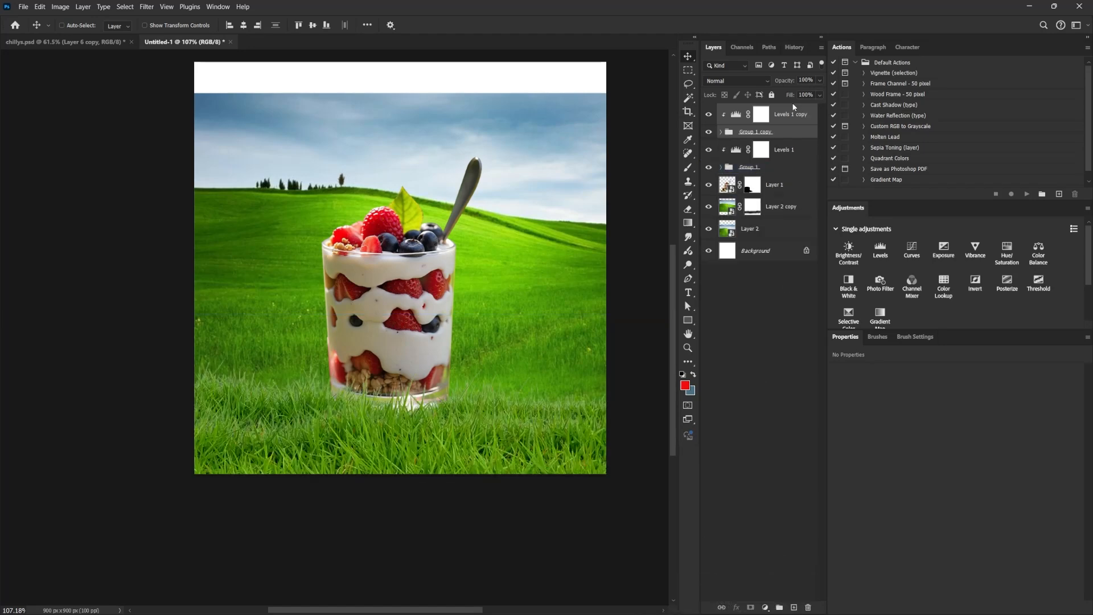
Move the original grass group and its Levels adjustment below the parfait glass layer.
{"action": "left_click", "coordinate": [790, 145]}
{"action": "left_click", "coordinate": [784, 149]}
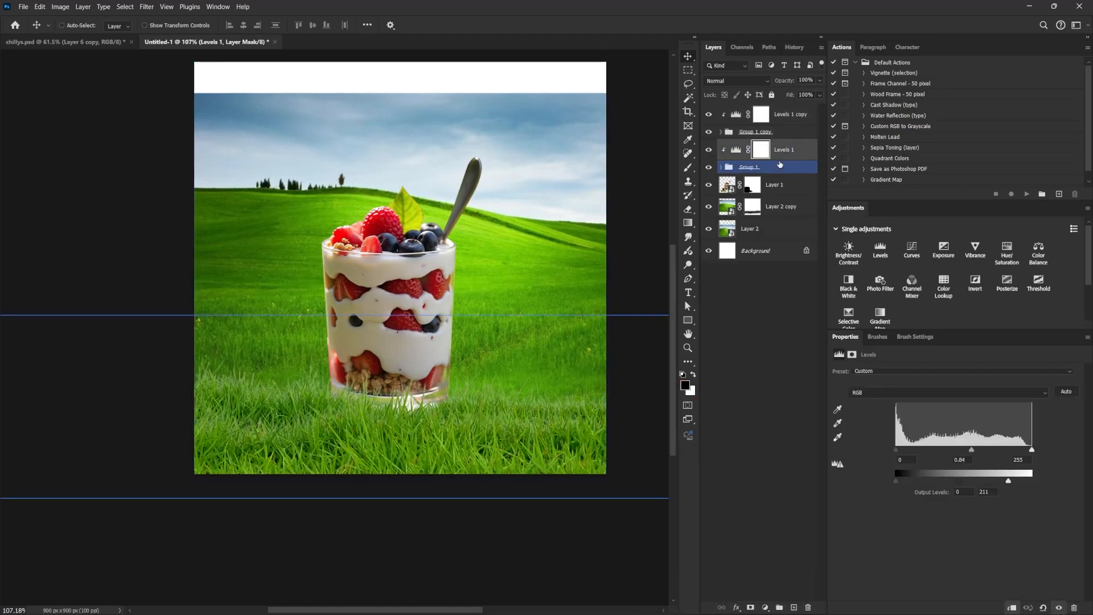
{"action": "left_click", "coordinate": [787, 167]}
{"action": "left_click", "coordinate": [788, 156], "text": "ctrl"}
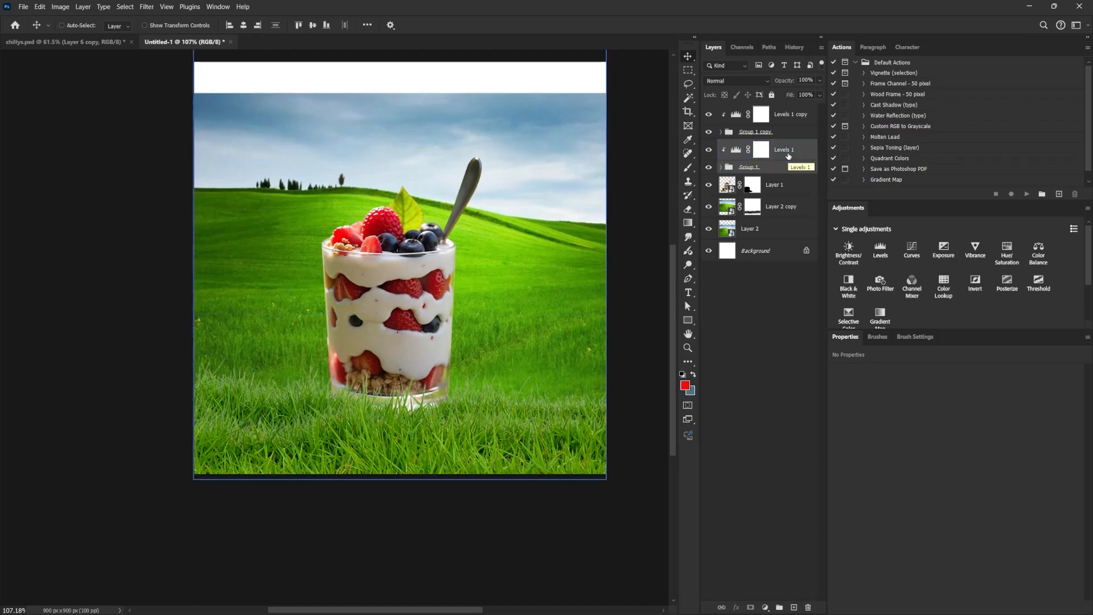
{"action": "left_click_drag", "start_coordinate": [789, 156], "coordinate": [789, 184]}
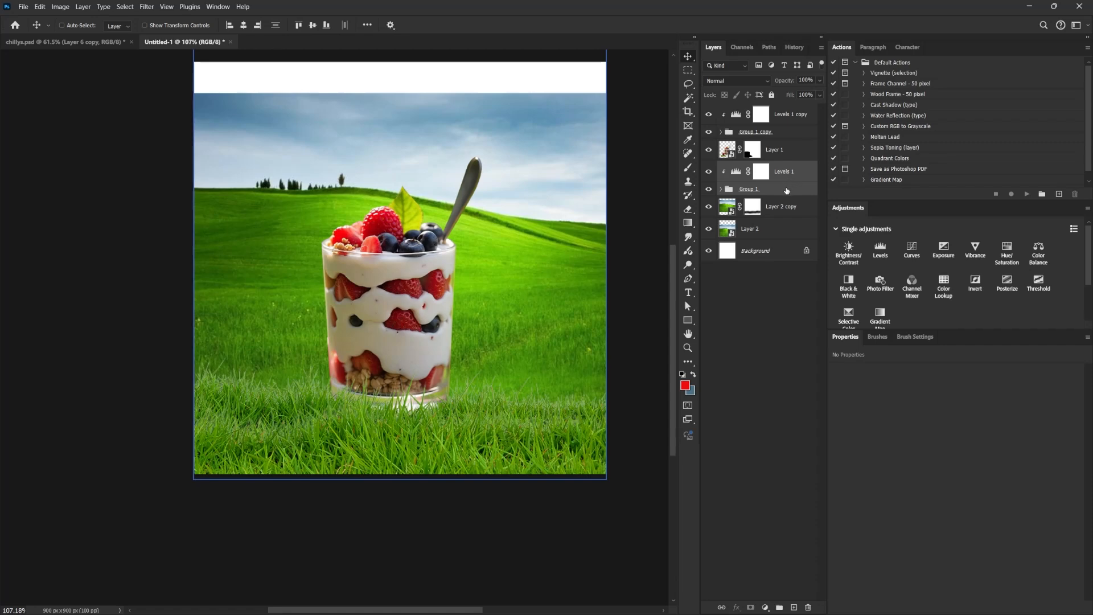
Scale the grass group behind the parfait and its Levels adjustment to 80.70% and reposition them around the glass's base.
{"action": "left_click_drag", "start_coordinate": [580, 438], "coordinate": [581, 417]}
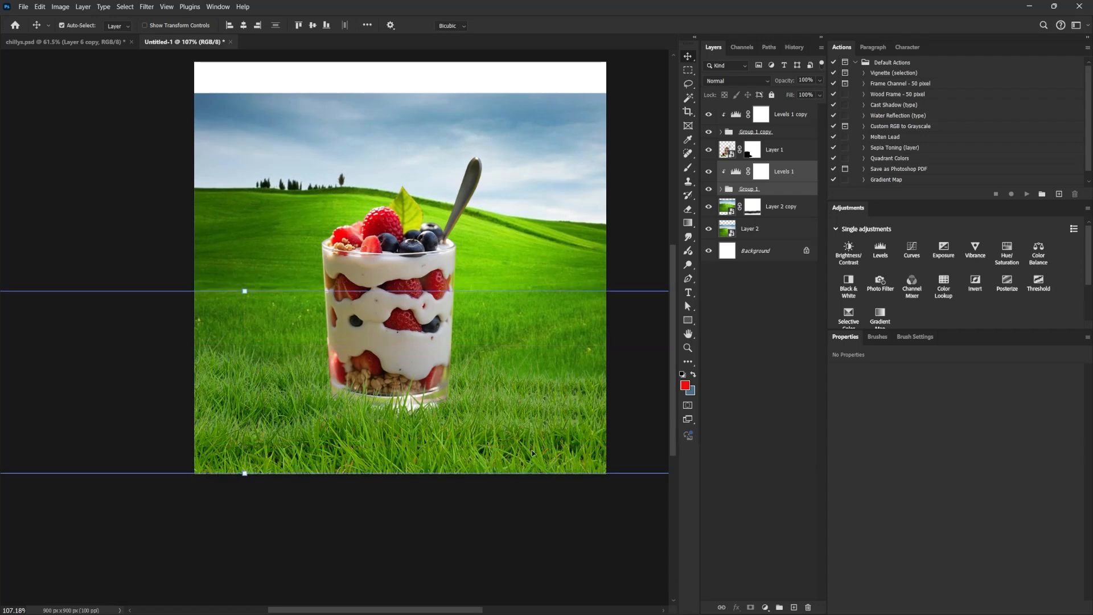
{"action": "key", "text": "ctrl+t"}
{"action": "scroll", "coordinate": [451, 417], "scroll_direction": "down", "scroll_amount": 4}
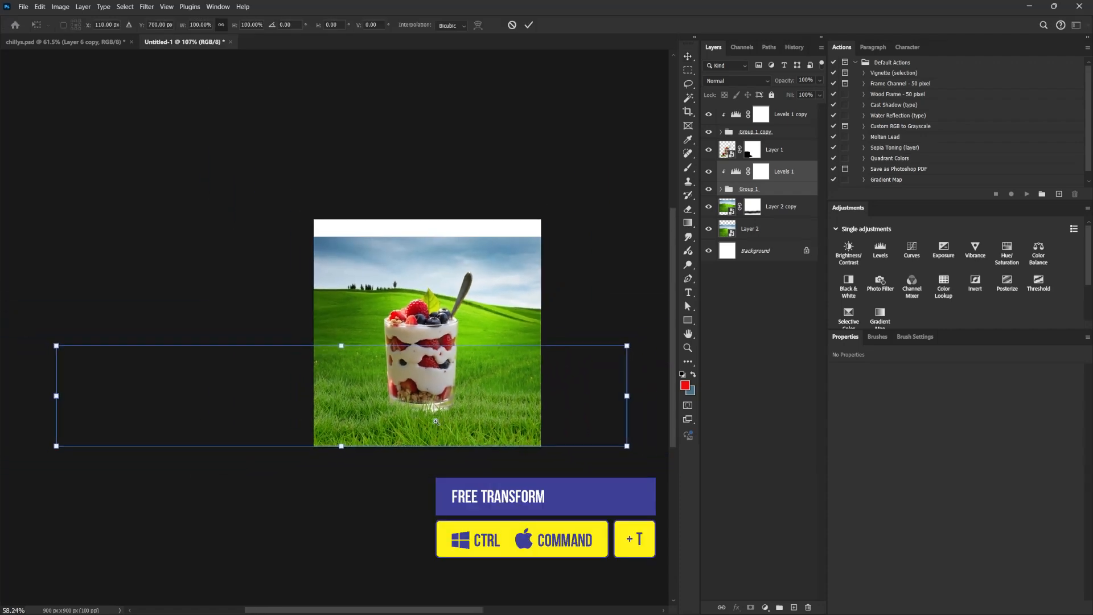
{"action": "left_click_drag", "start_coordinate": [625, 346], "coordinate": [573, 359]}
{"action": "scroll", "coordinate": [466, 401], "scroll_direction": "up", "scroll_amount": 6}
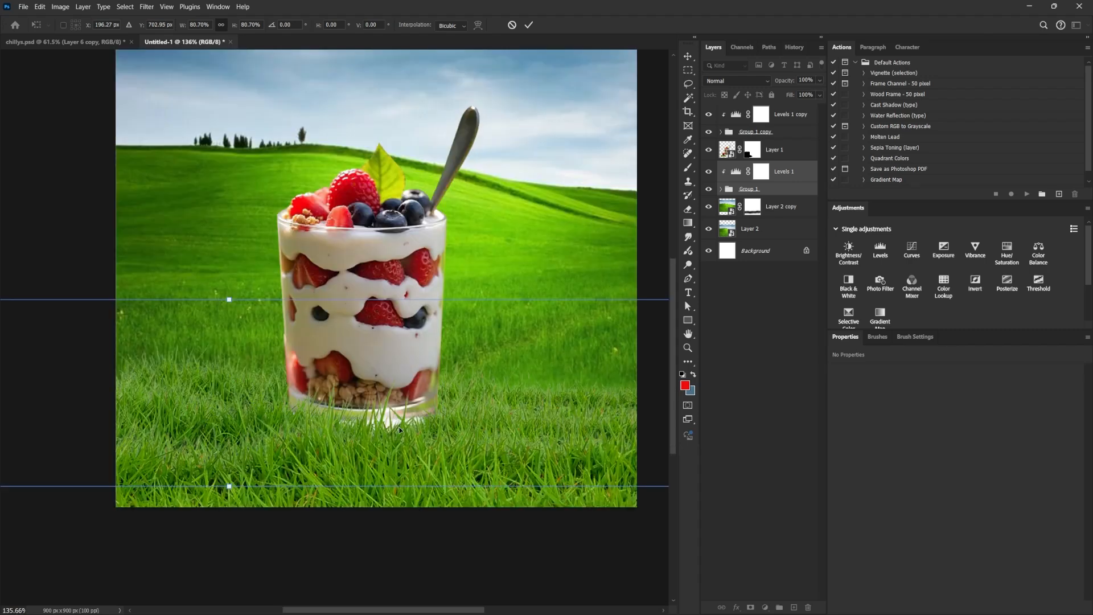
{"action": "left_click_drag", "start_coordinate": [393, 427], "coordinate": [435, 439]}
{"action": "right_click", "coordinate": [398, 436]}
{"action": "left_click", "coordinate": [427, 421]}
{"action": "key", "text": "Return"}
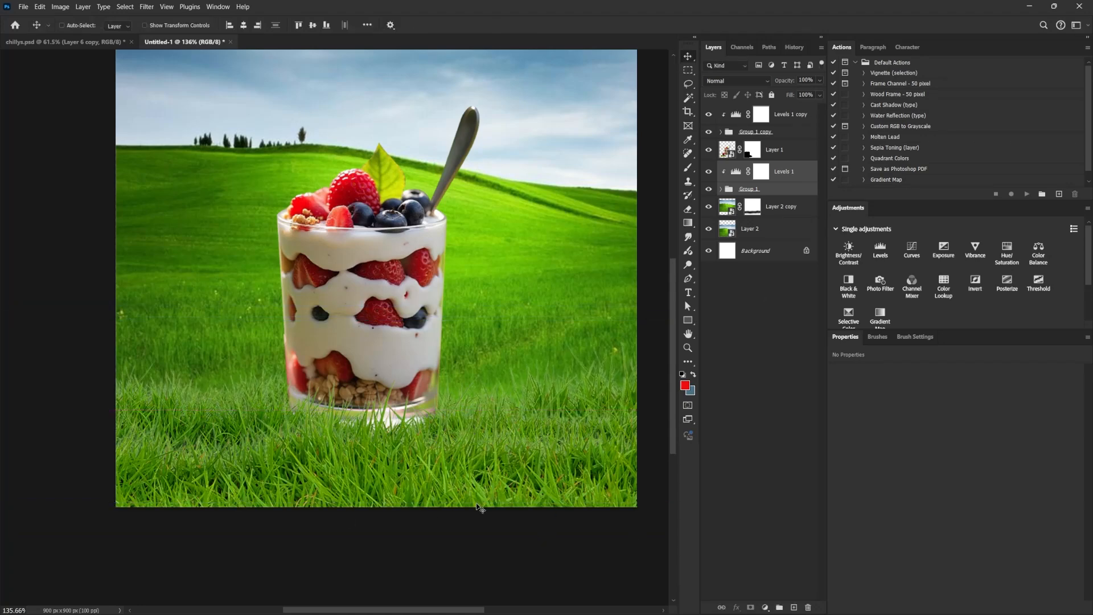
Add a Curves adjustment clipped to the front grass group and darken it with a point at input 142, output 118.
{"action": "left_click", "coordinate": [747, 136]}
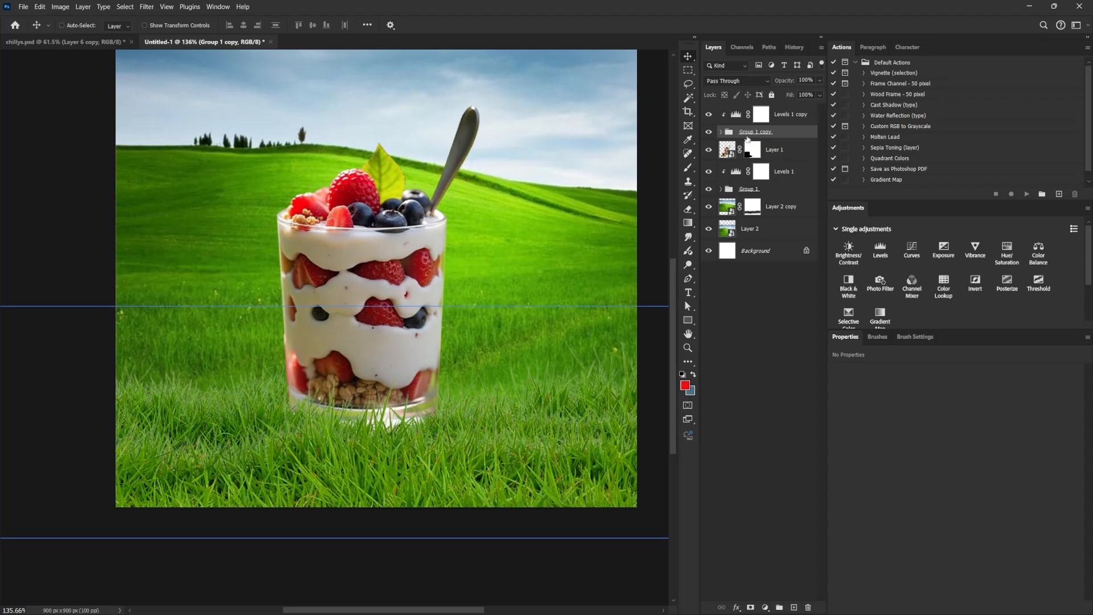
{"action": "left_click", "coordinate": [747, 117]}
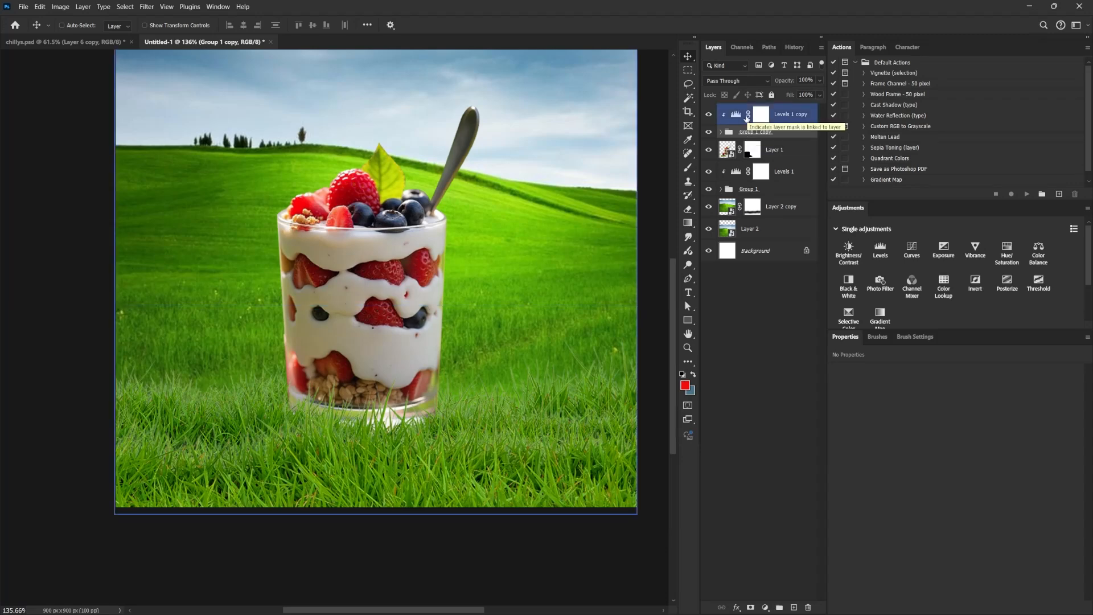
{"action": "left_click_drag", "start_coordinate": [503, 208], "coordinate": [499, 261]}
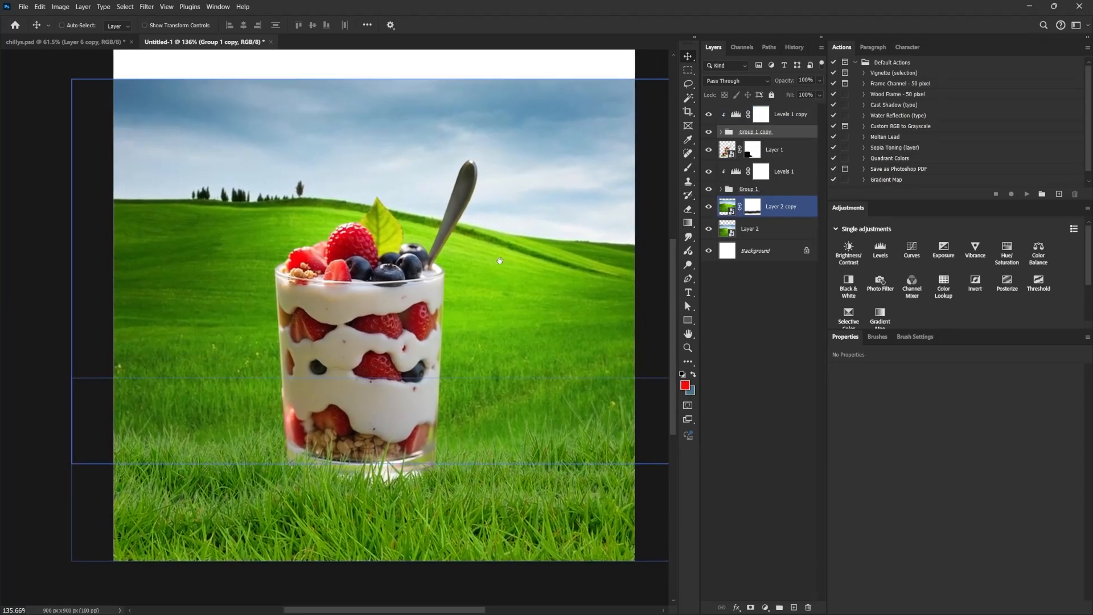
{"action": "left_click", "coordinate": [782, 209]}
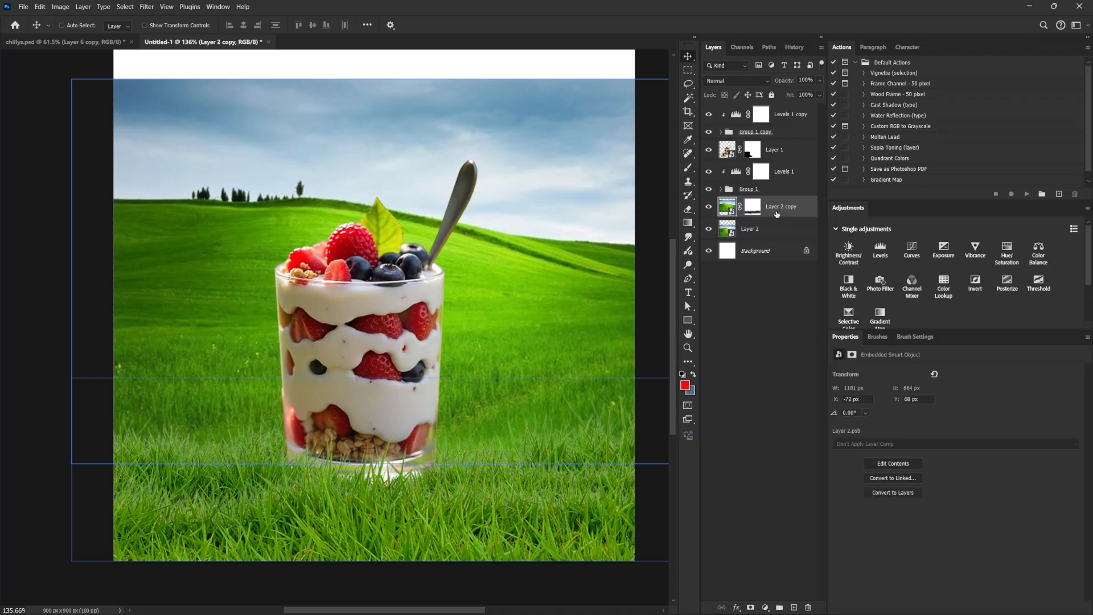
{"action": "left_click", "coordinate": [761, 114]}
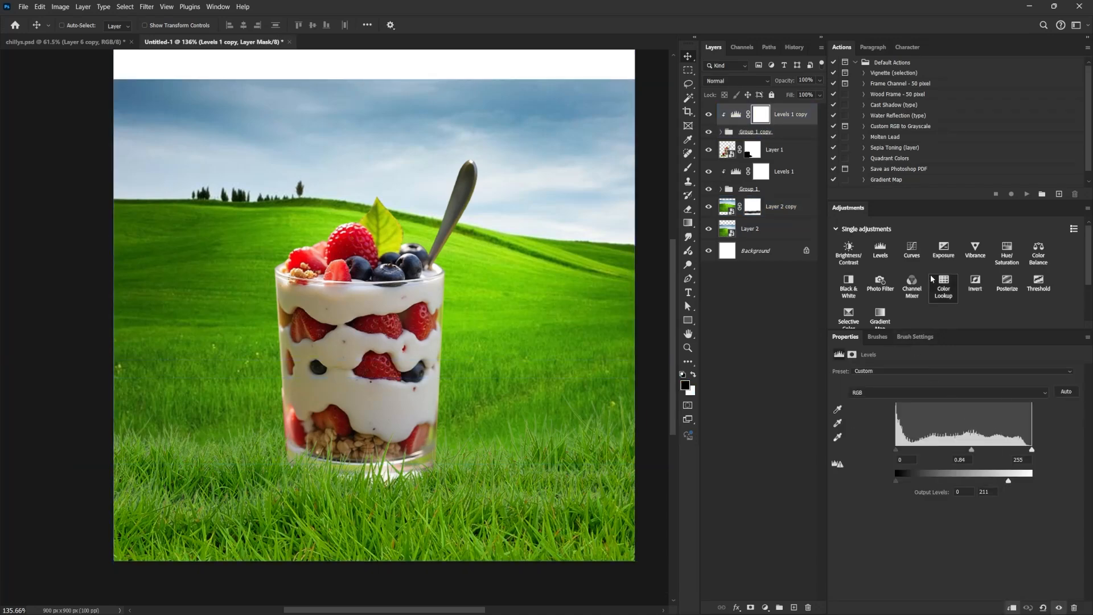
{"action": "left_click", "coordinate": [912, 251]}
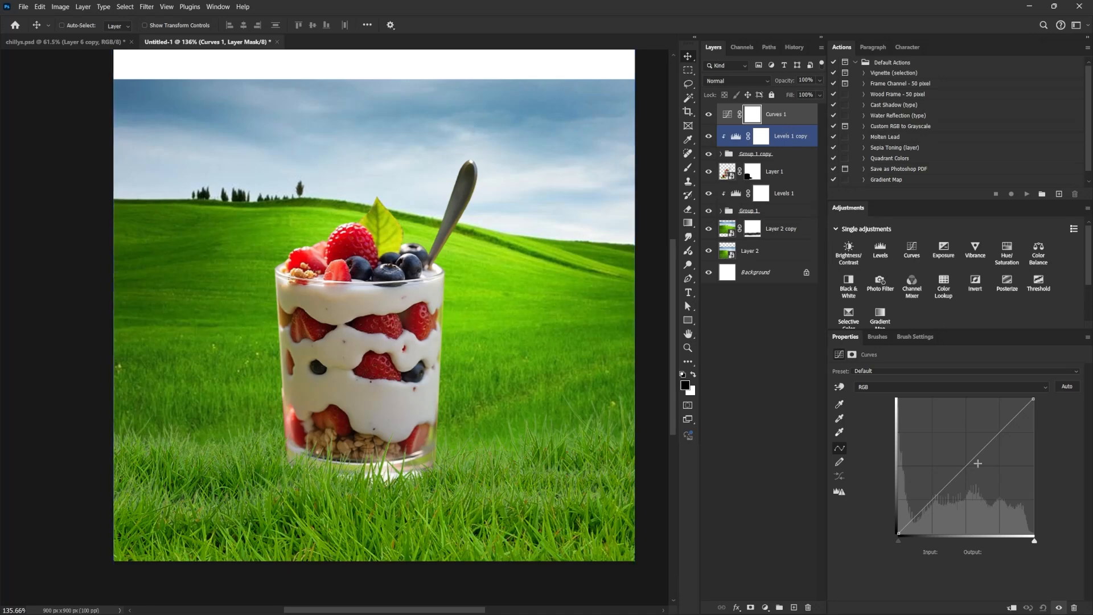
{"action": "left_click", "coordinate": [1011, 606]}
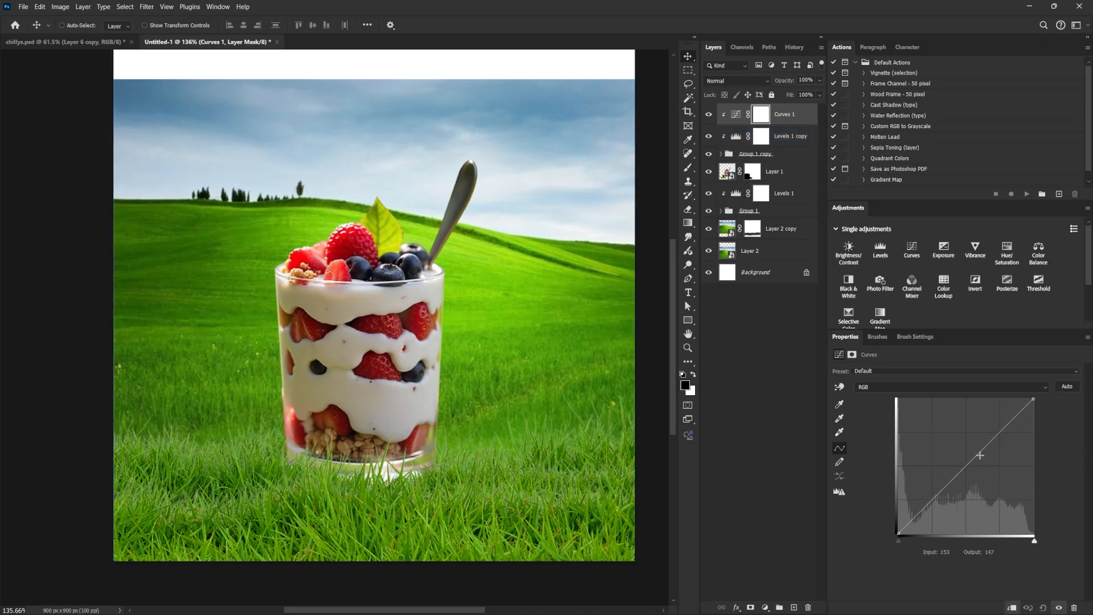
{"action": "left_click_drag", "start_coordinate": [971, 459], "coordinate": [974, 471]}
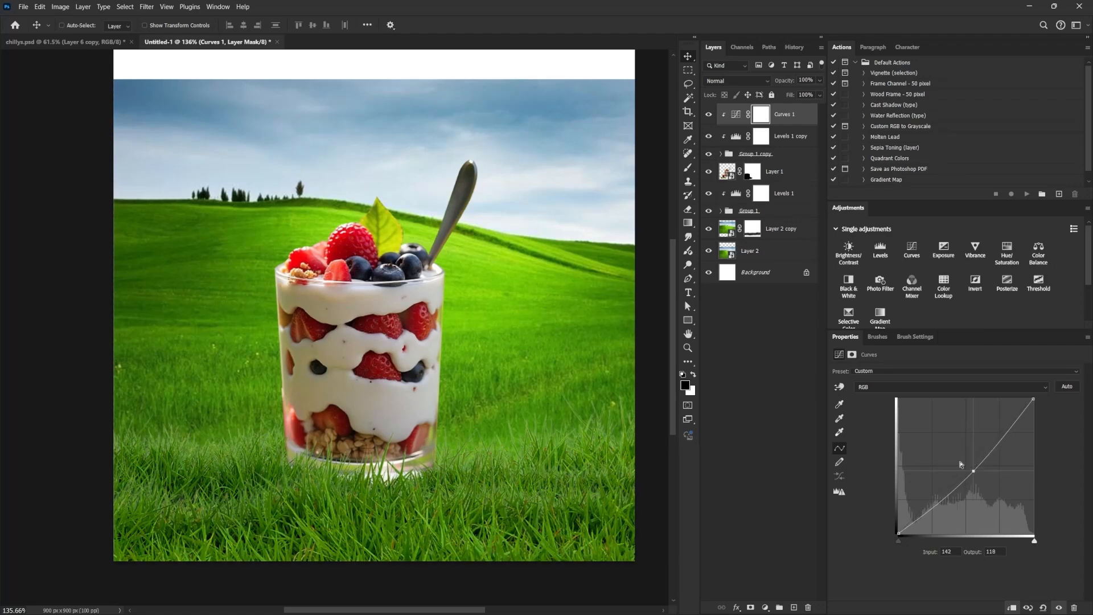
Bring in the two sky images as top layers, shift the blue one lower, and hide both.
{"action": "scroll", "coordinate": [448, 450], "scroll_direction": "down", "scroll_amount": 2}
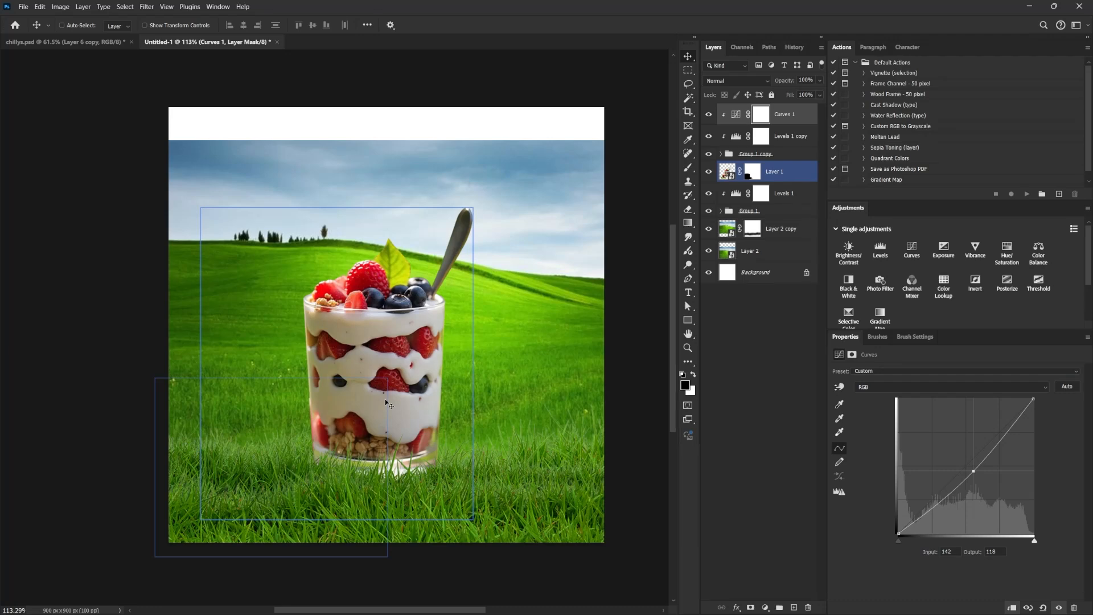
{"action": "left_click", "coordinate": [416, 160], "text": "ctrl"}
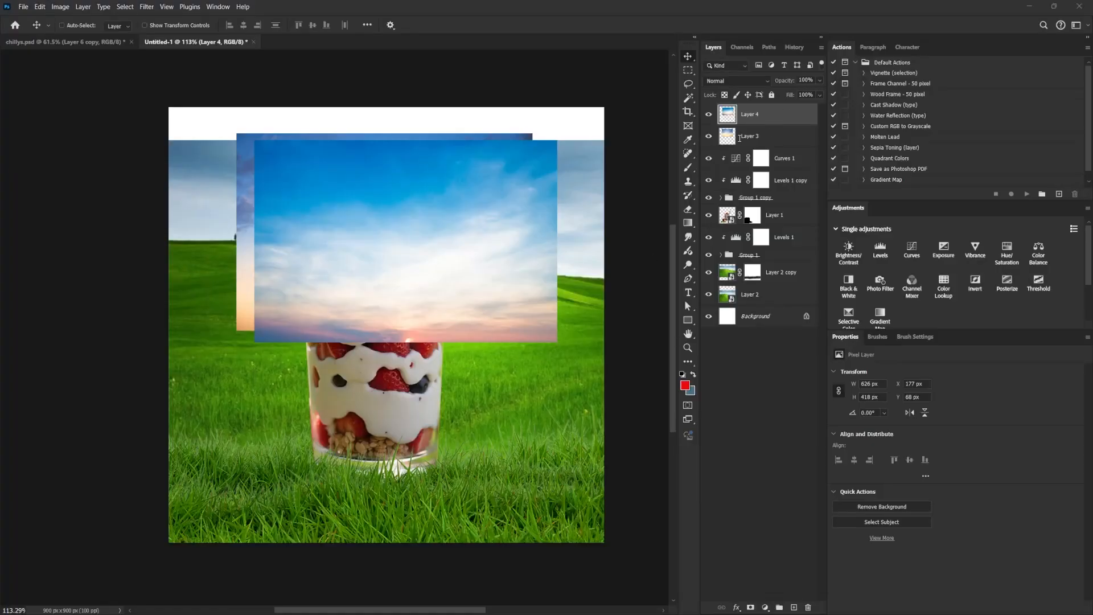
{"action": "left_click_drag", "start_coordinate": [434, 280], "coordinate": [450, 302]}
{"action": "left_click_drag", "start_coordinate": [522, 274], "coordinate": [498, 322]}
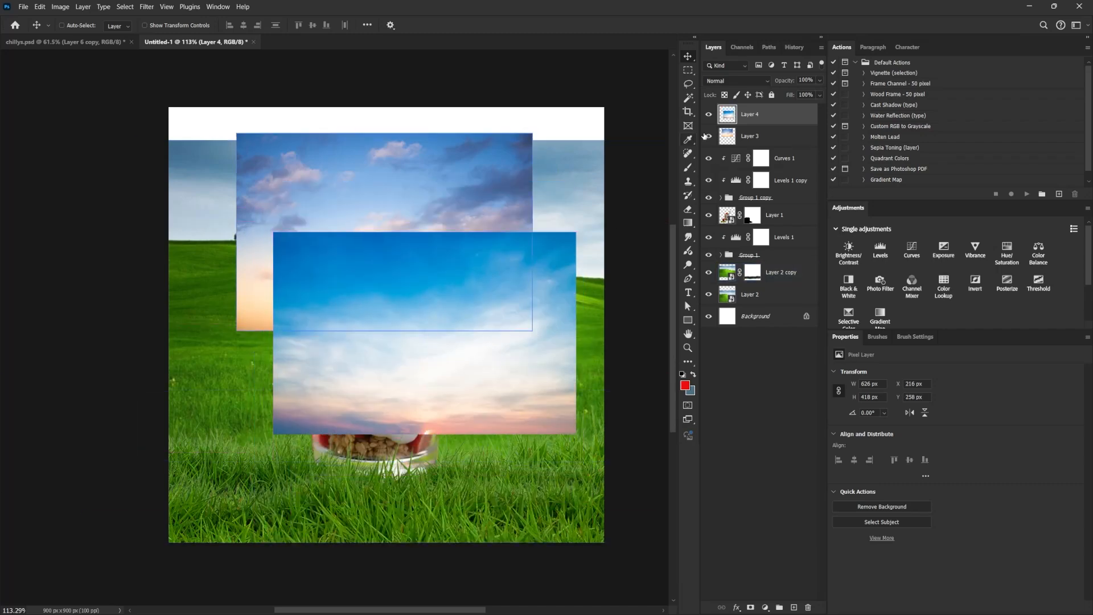
{"action": "left_click", "coordinate": [708, 116]}
{"action": "left_click", "coordinate": [708, 137]}
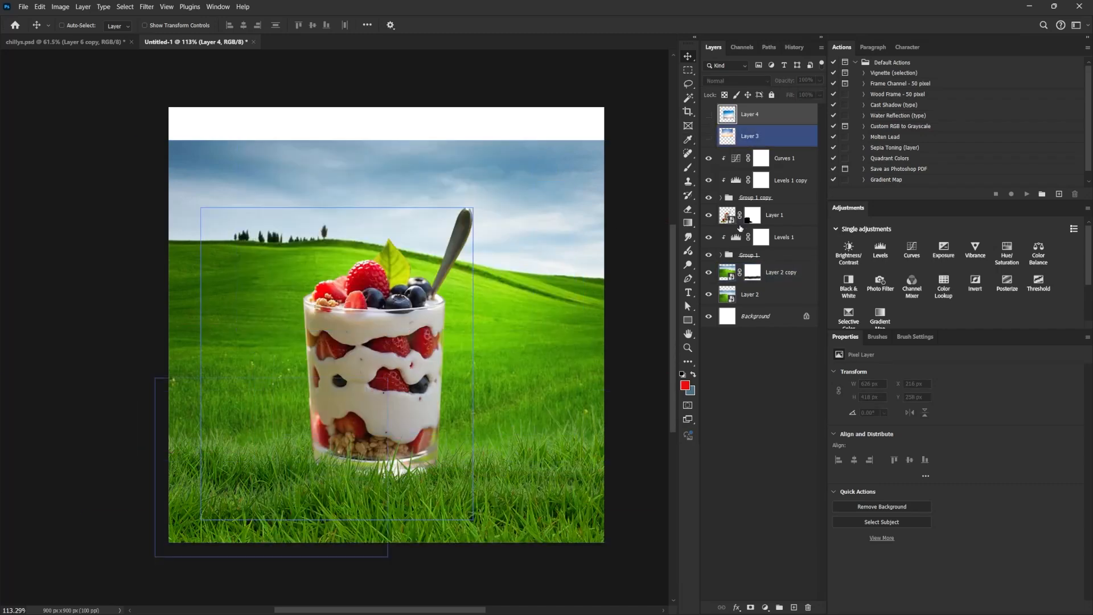
Group the hill background layer with its masked copy.
{"action": "left_click", "coordinate": [749, 272]}
{"action": "key", "text": "w"}
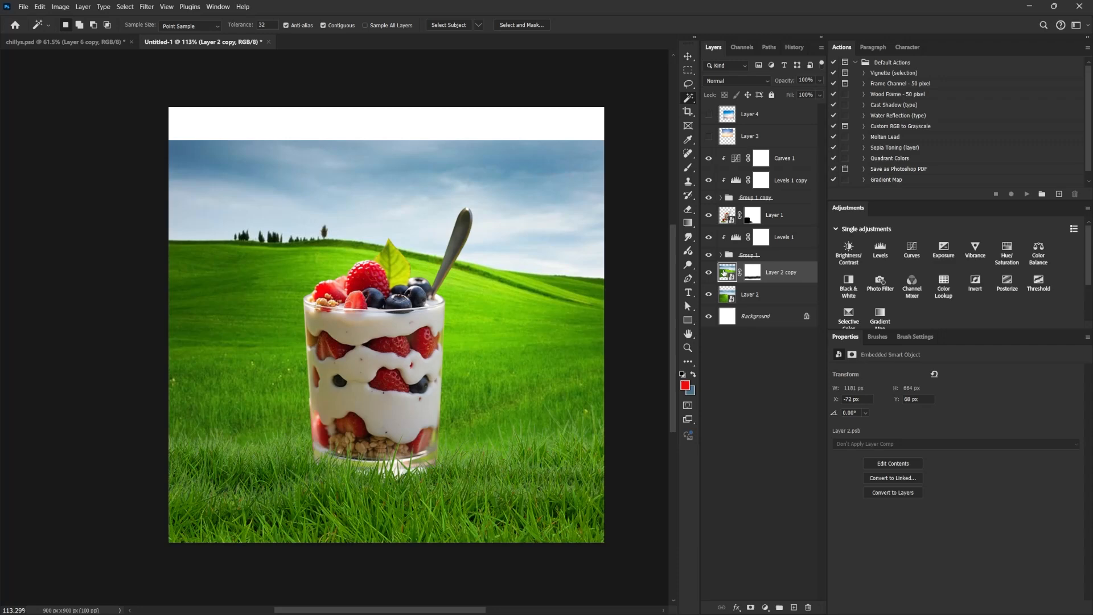
{"action": "left_click", "coordinate": [752, 294], "text": "shift"}
{"action": "key", "text": "ctrl+g"}
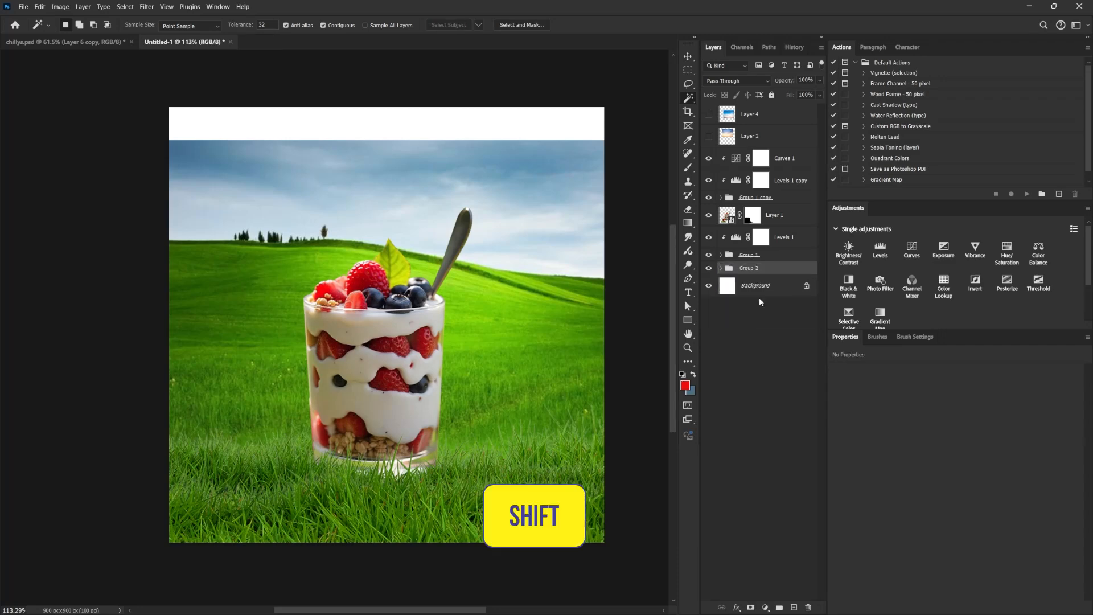
Select the sky on the masked copy of the hill background using the automatic Sky selection.
{"action": "left_click", "coordinate": [721, 268]}
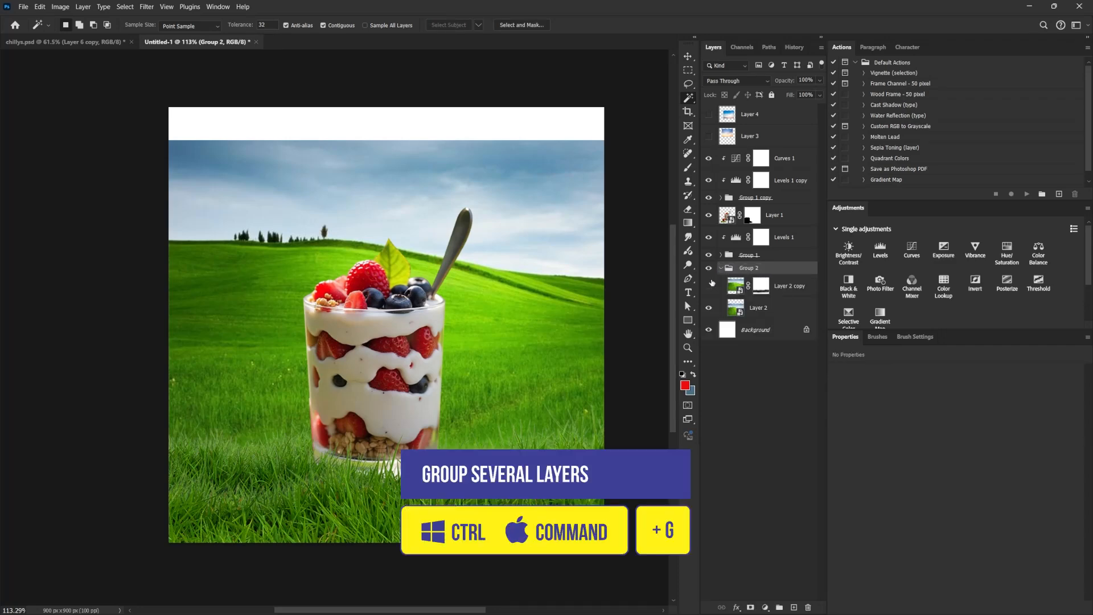
{"action": "left_click", "coordinate": [709, 286]}
{"action": "left_click", "coordinate": [708, 286]}
{"action": "left_click", "coordinate": [740, 289]}
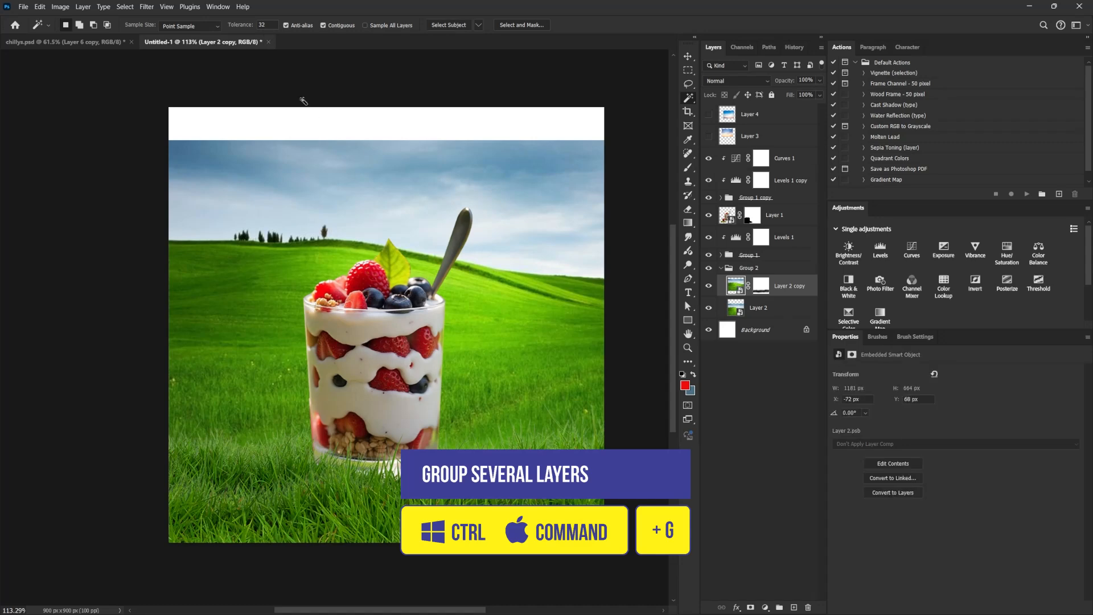
{"action": "left_click", "coordinate": [125, 7]}
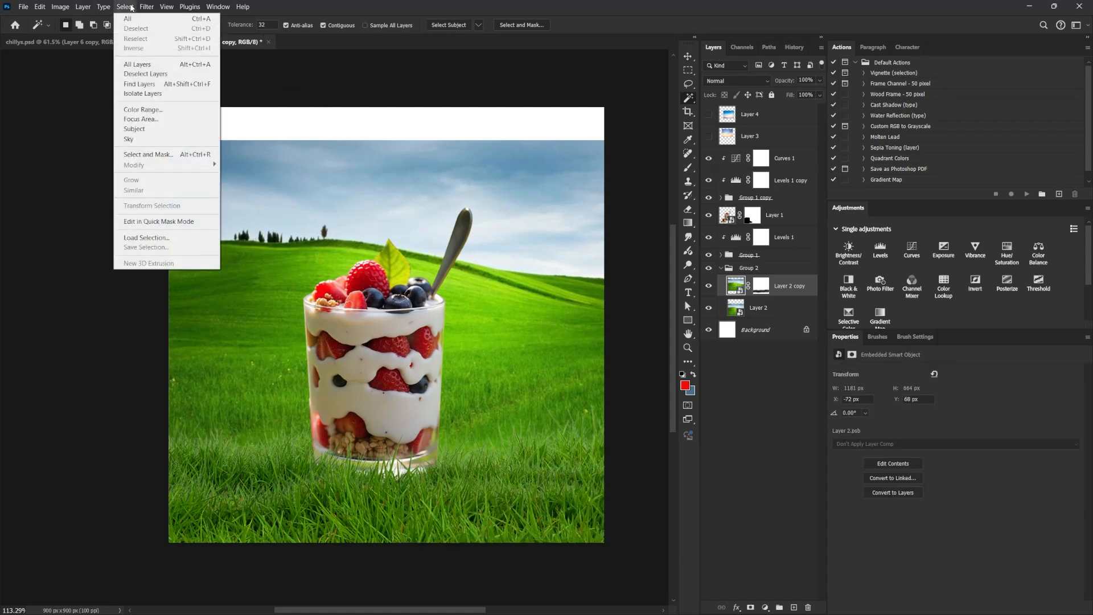
{"action": "left_click", "coordinate": [150, 140]}
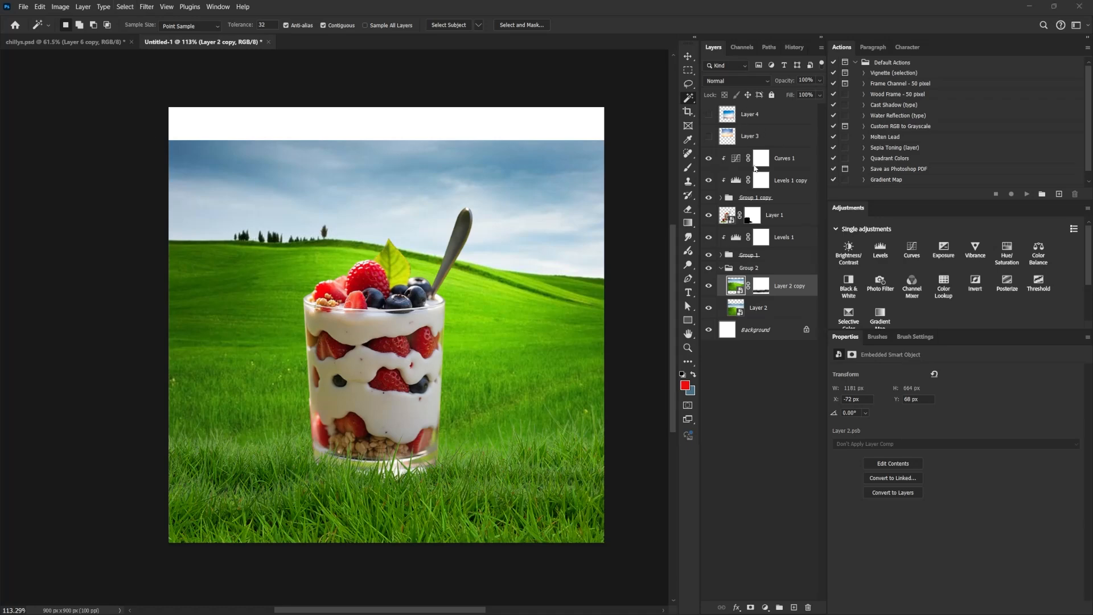
Create an empty group directly below the two sky layers, masked with the inverted sky selection.
{"action": "left_click", "coordinate": [751, 141]}
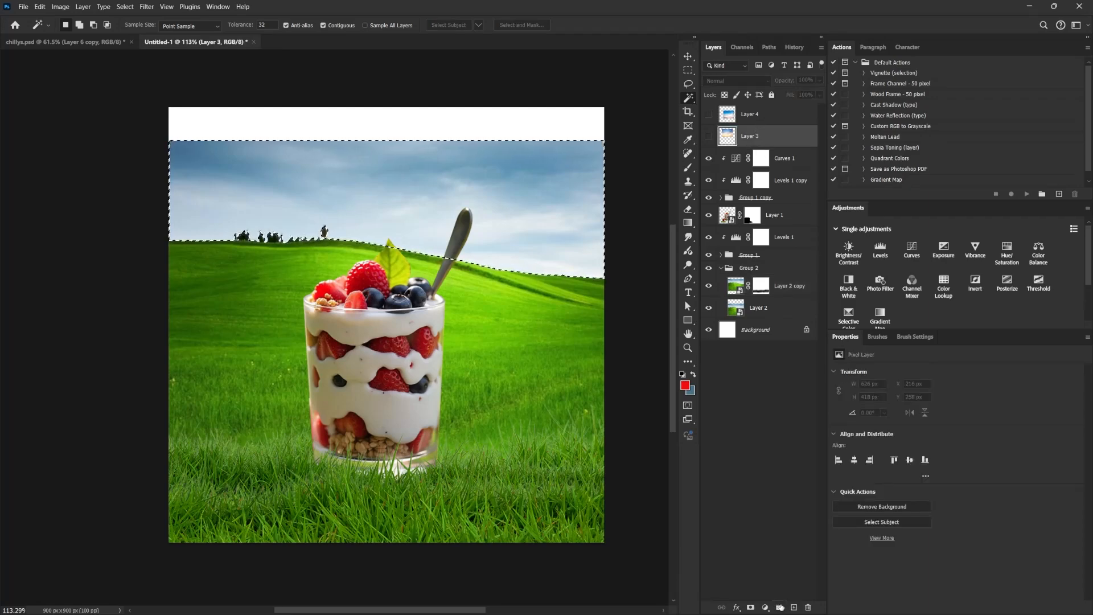
{"action": "key", "text": "ctrl+g"}
{"action": "left_click_drag", "start_coordinate": [764, 131], "coordinate": [767, 158]}
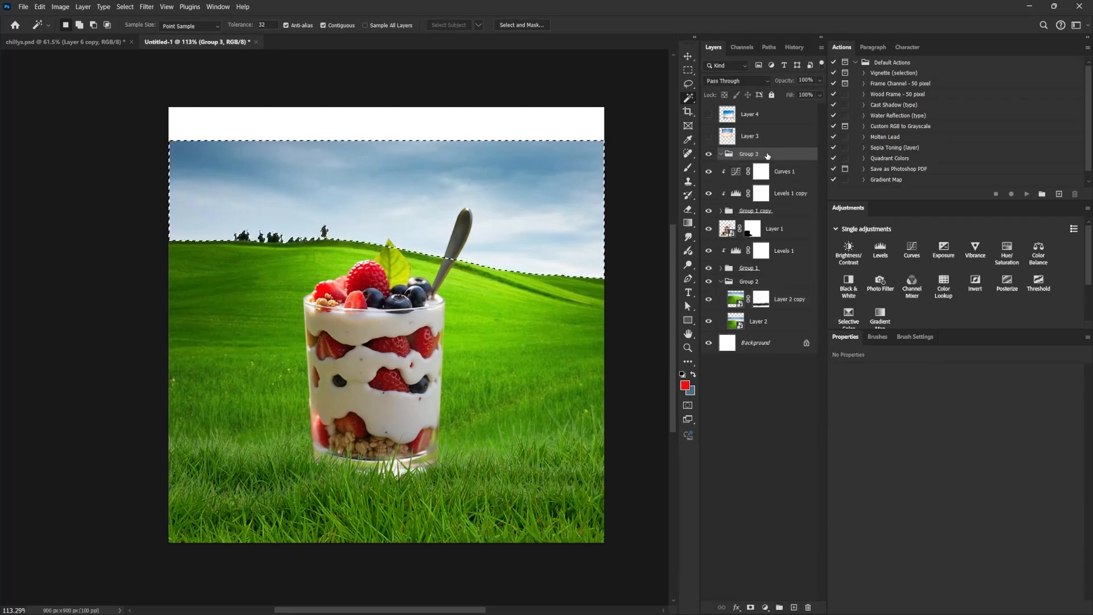
{"action": "left_click", "coordinate": [750, 606]}
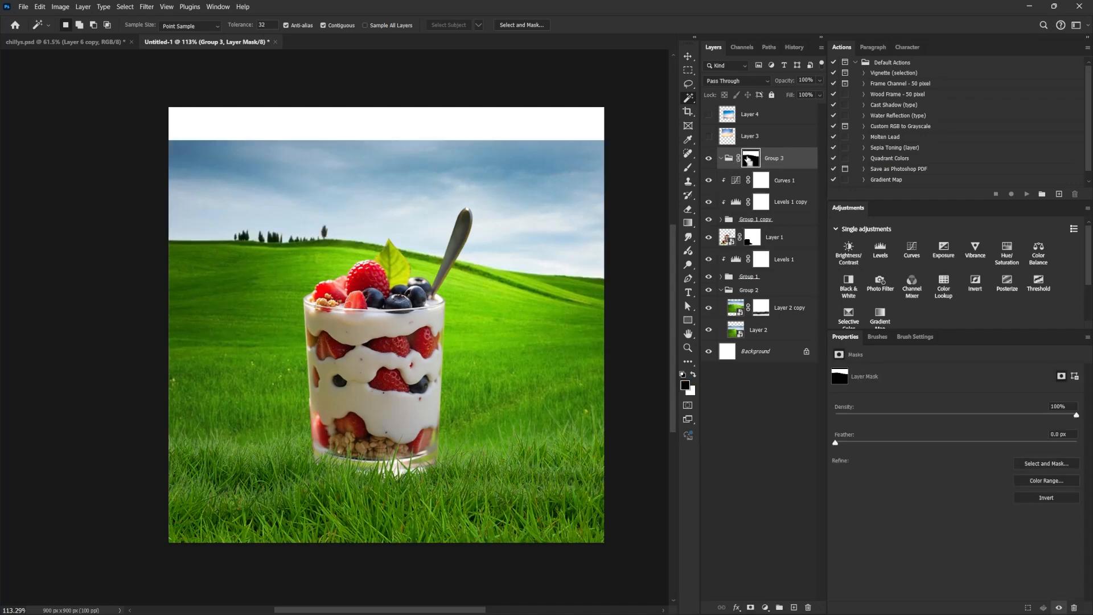
{"action": "key", "text": "ctrl+i"}
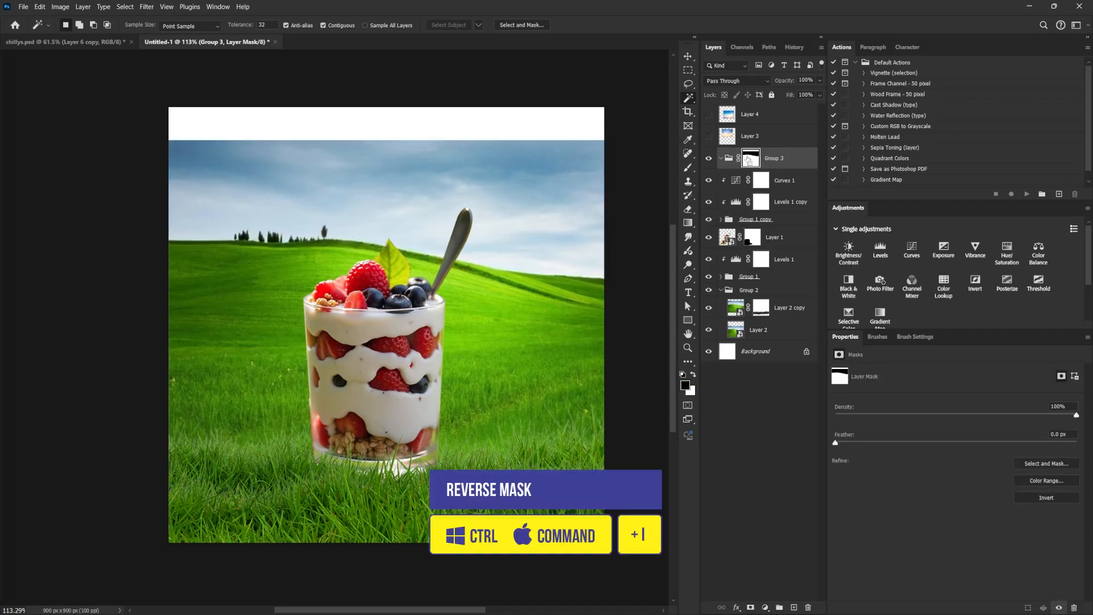
Fill the strip across the top of the new group's mask with black using a rectangular selection, and deselect.
{"action": "left_click", "coordinate": [689, 71]}
{"action": "left_click_drag", "start_coordinate": [142, 90], "coordinate": [701, 151]}
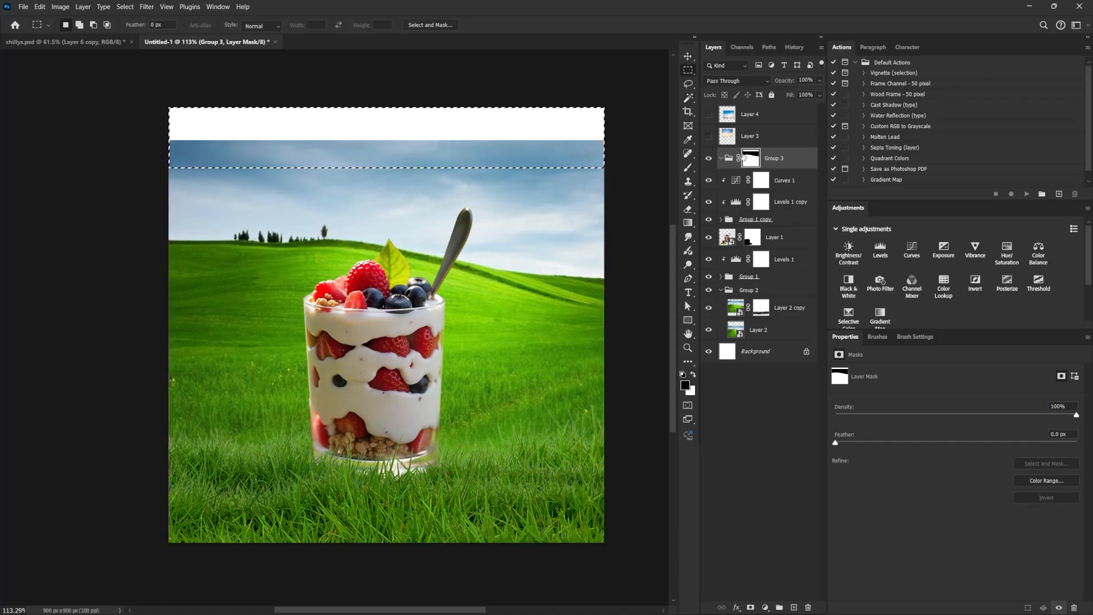
{"action": "left_click", "coordinate": [751, 159], "text": "alt"}
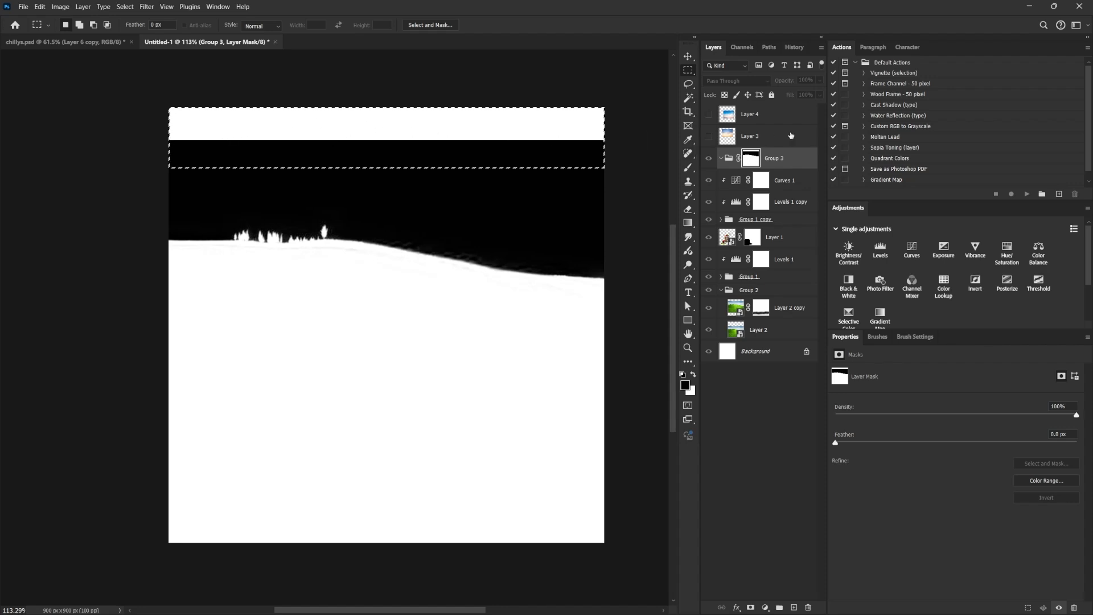
{"action": "left_click", "coordinate": [754, 162], "text": "alt"}
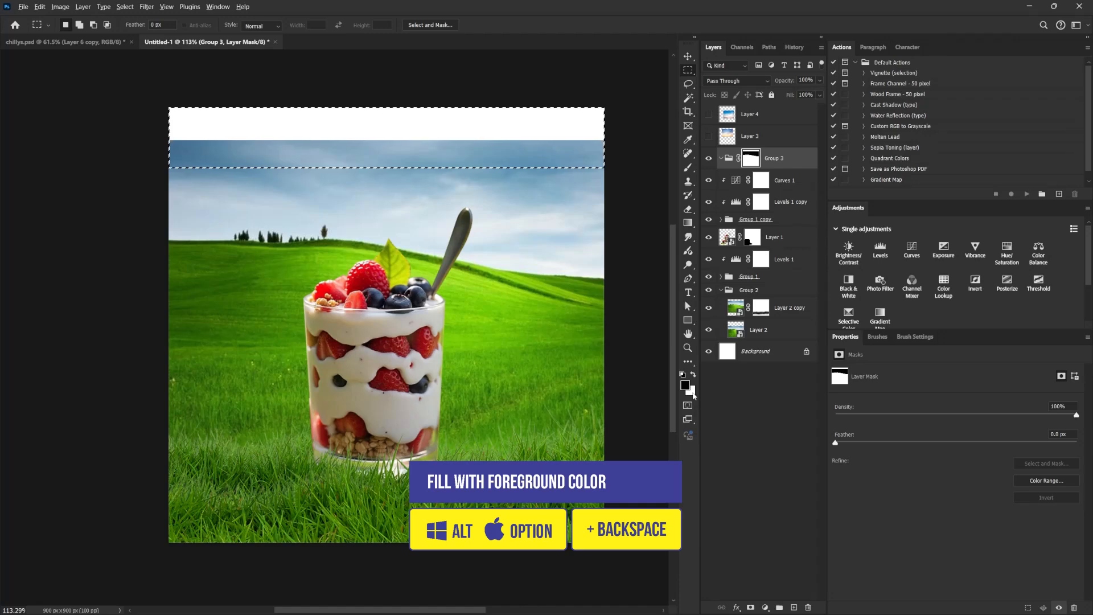
{"action": "key", "text": "ctrl+d"}
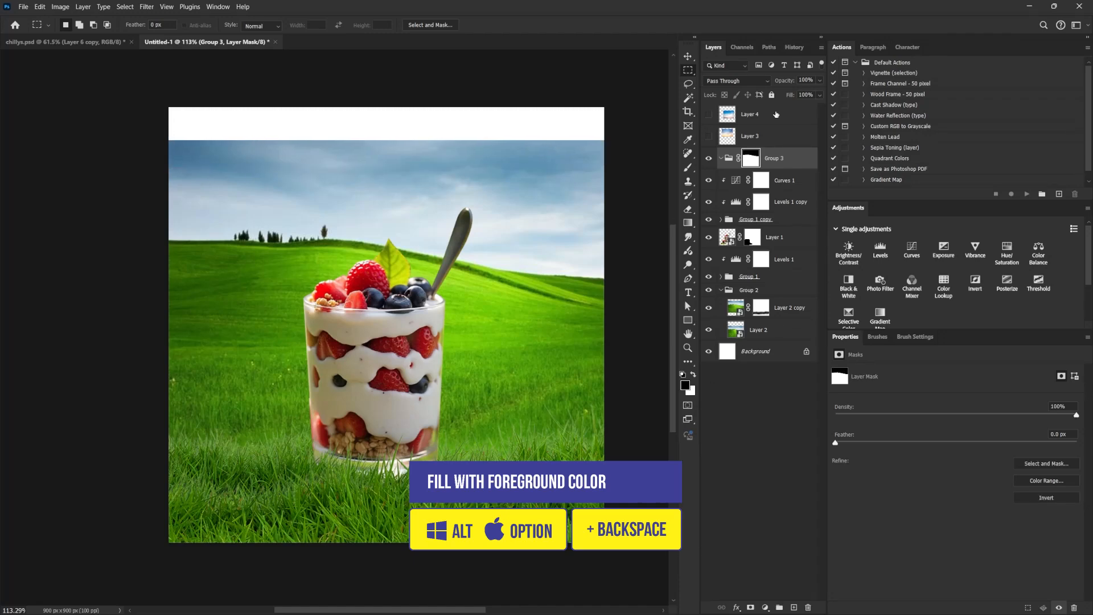
Compare the two sky images, show only the one with pinkish clouds, and move it into the masked group.
{"action": "left_click", "coordinate": [762, 136]}
{"action": "left_click", "coordinate": [708, 136]}
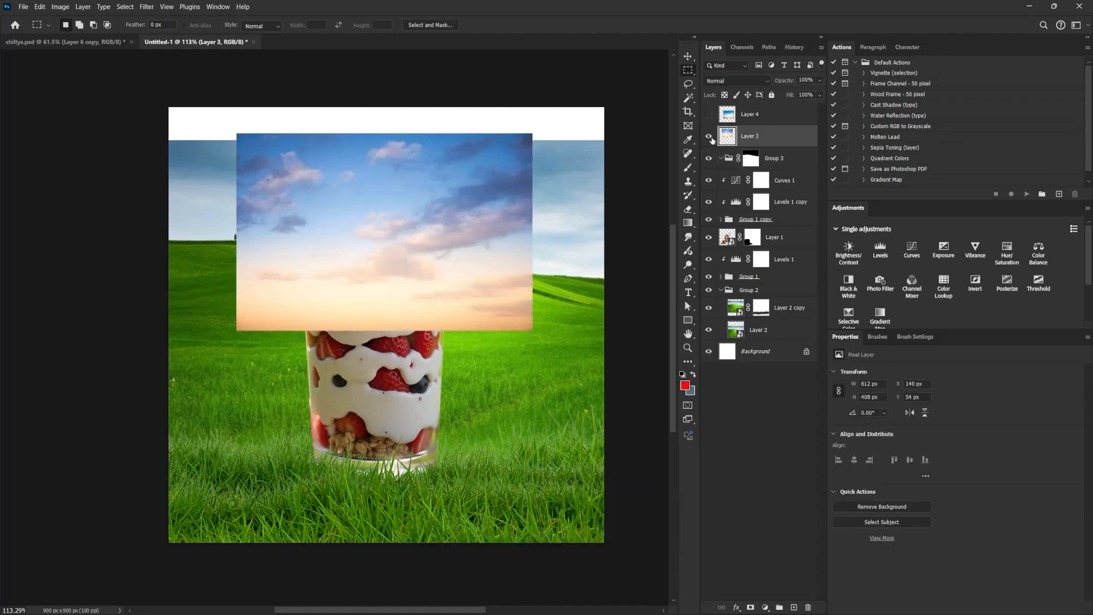
{"action": "left_click", "coordinate": [709, 137]}
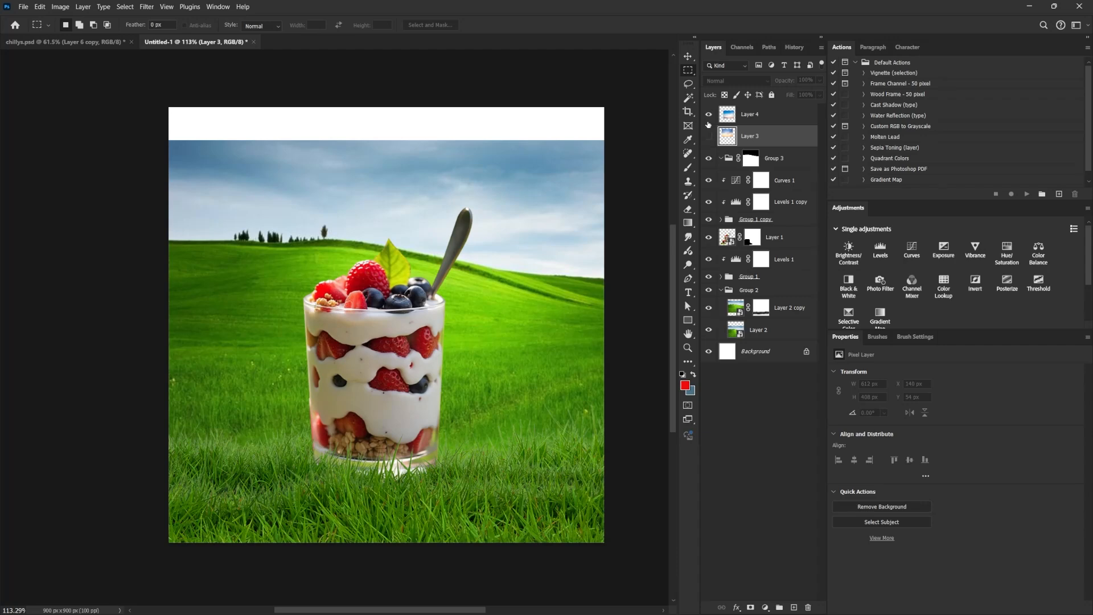
{"action": "left_click", "coordinate": [708, 124]}
{"action": "left_click", "coordinate": [708, 120]}
{"action": "left_click", "coordinate": [709, 136]}
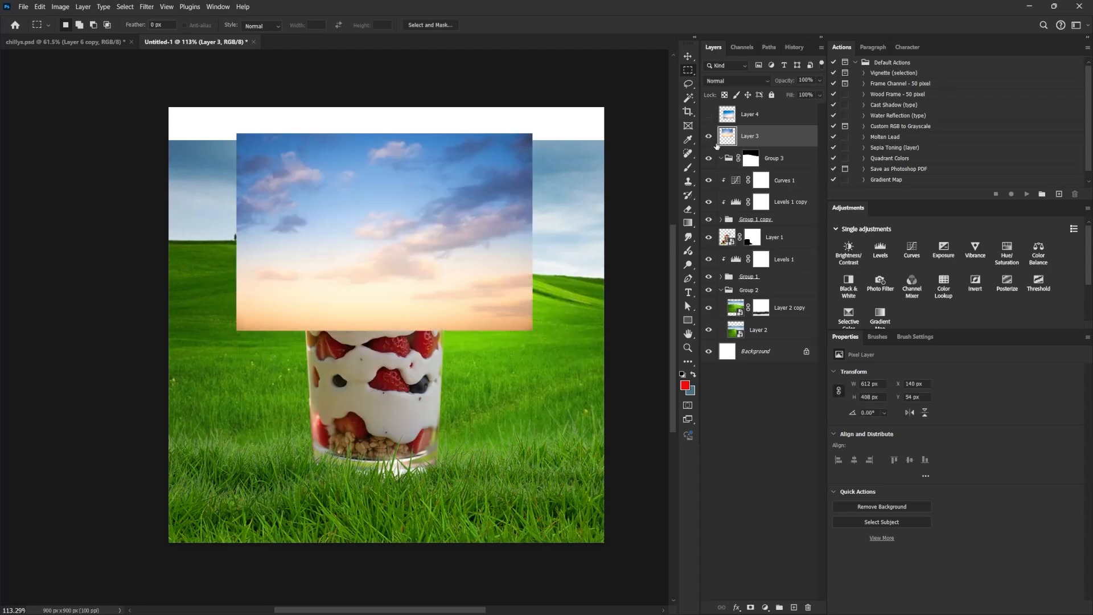
{"action": "left_click_drag", "start_coordinate": [765, 140], "coordinate": [751, 169]}
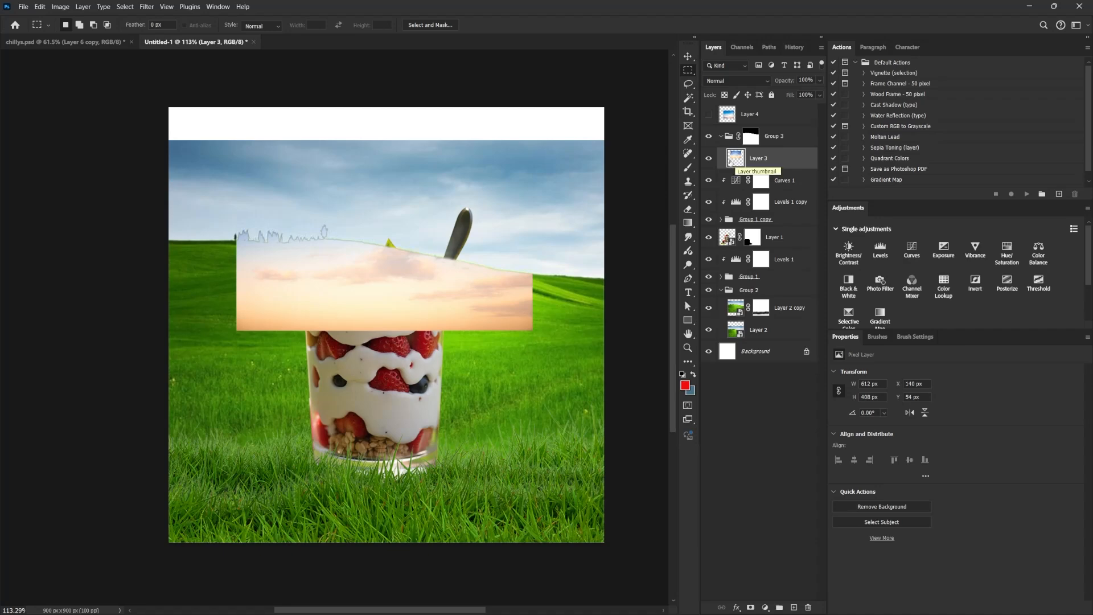
Invert the sky group's mask and convert the pinkish-cloud sky layer inside it to a smart object.
{"action": "left_click", "coordinate": [751, 136]}
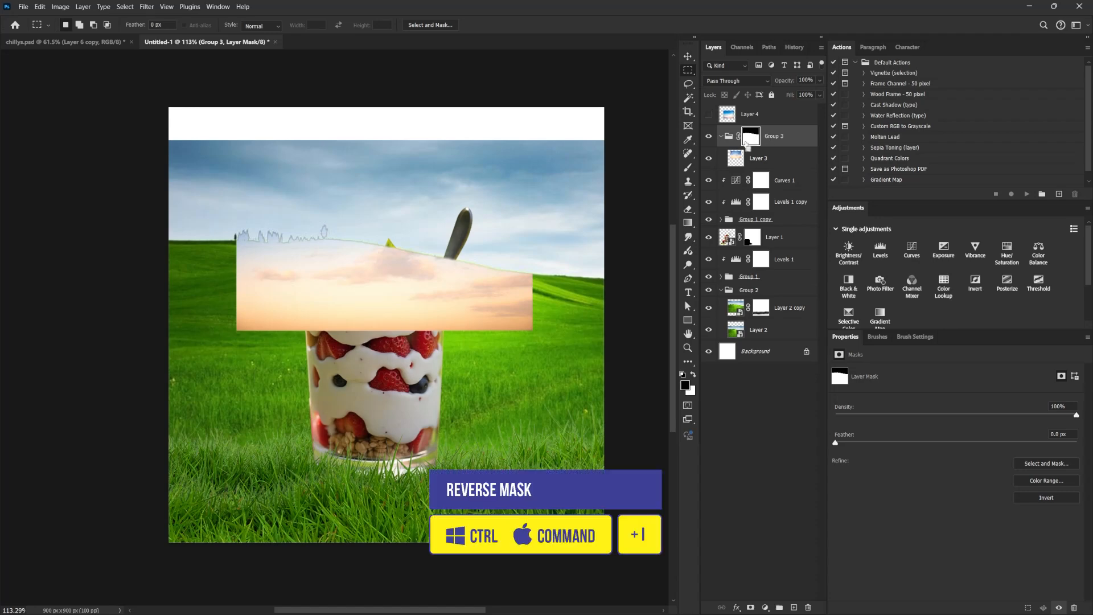
{"action": "key", "text": "ctrl+i"}
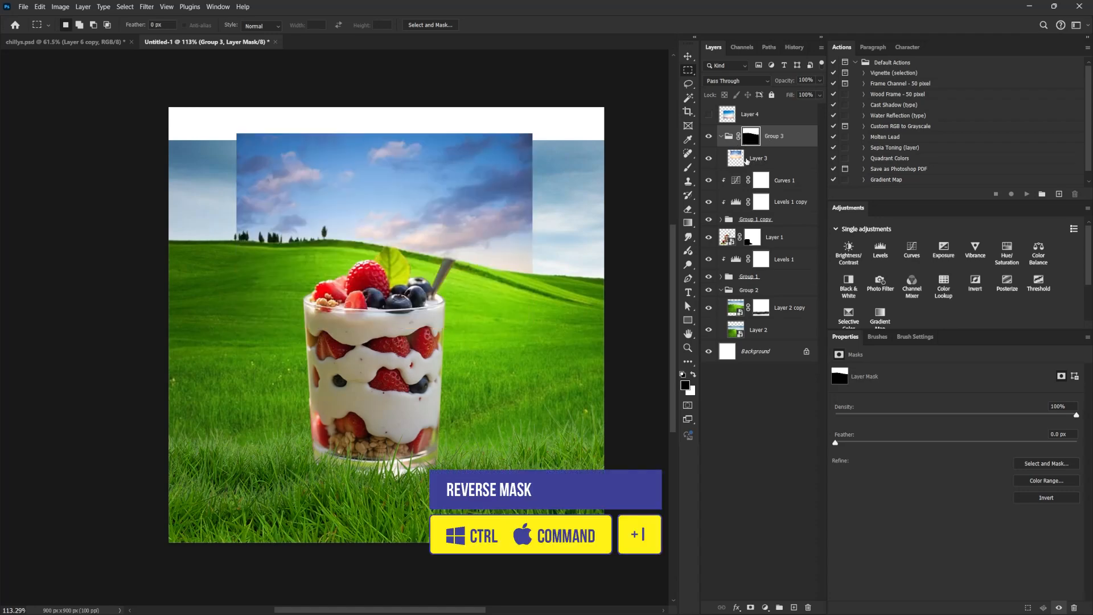
{"action": "left_click", "coordinate": [738, 161]}
{"action": "right_click", "coordinate": [760, 160]}
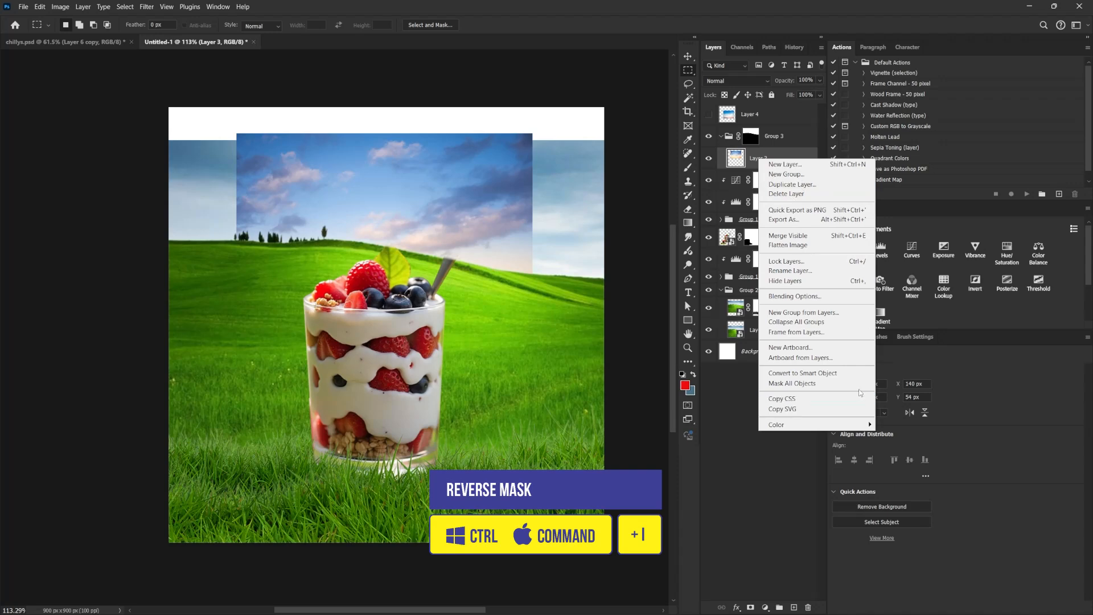
{"action": "left_click", "coordinate": [803, 373]}
Scale the pinkish-cloud sky to about 163% and move it up so it fills the canvas area above the hills.
{"action": "key", "text": "ctrl+t"}
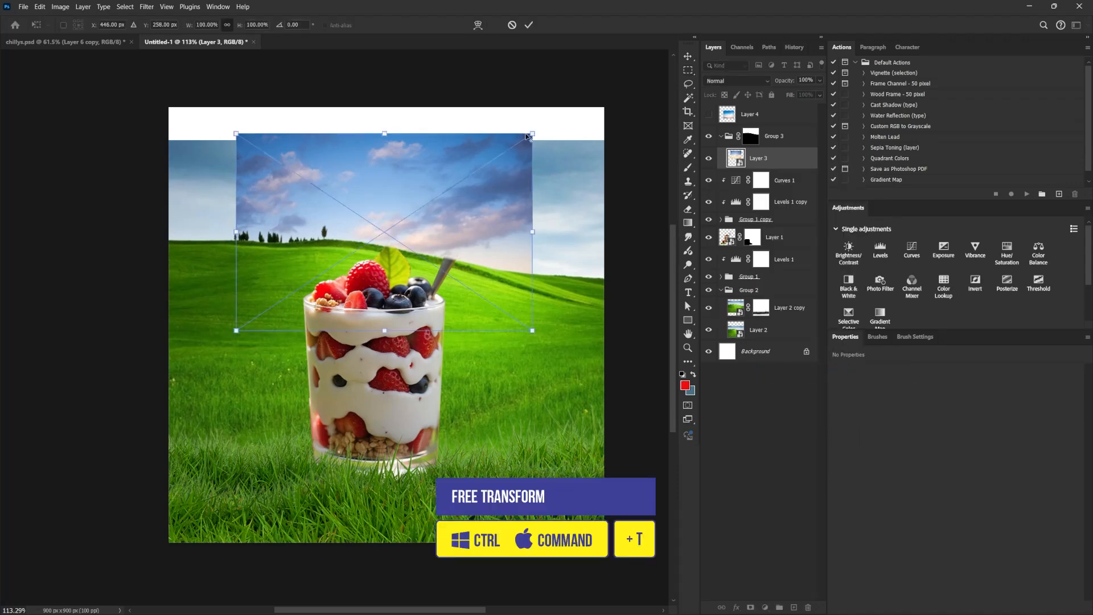
{"action": "left_click_drag", "start_coordinate": [532, 133], "coordinate": [625, 71]}
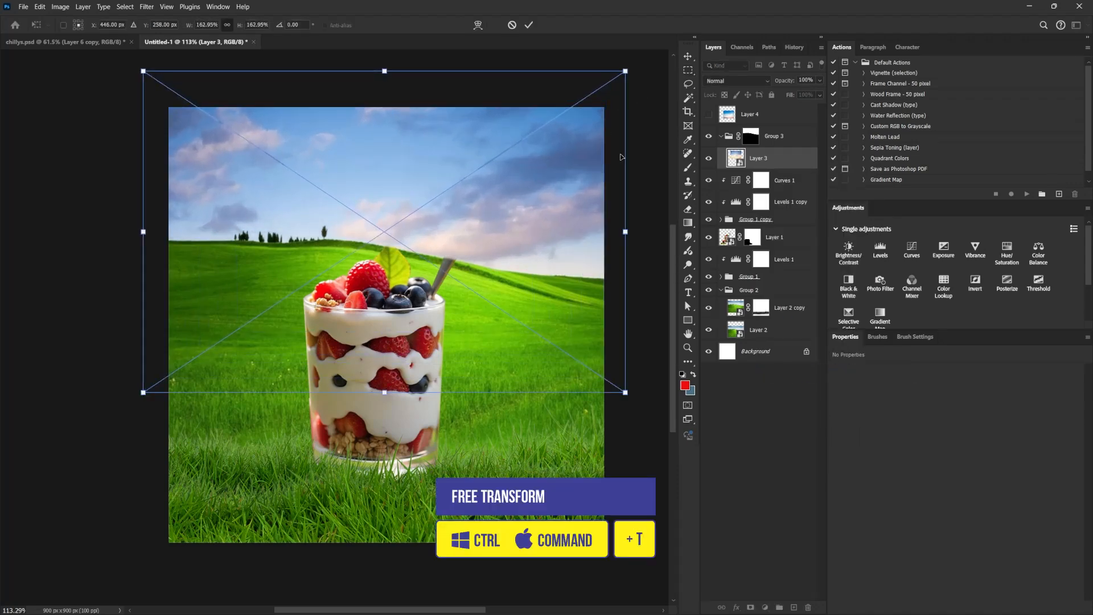
{"action": "left_click_drag", "start_coordinate": [551, 313], "coordinate": [548, 254]}
{"action": "key", "text": "Return"}
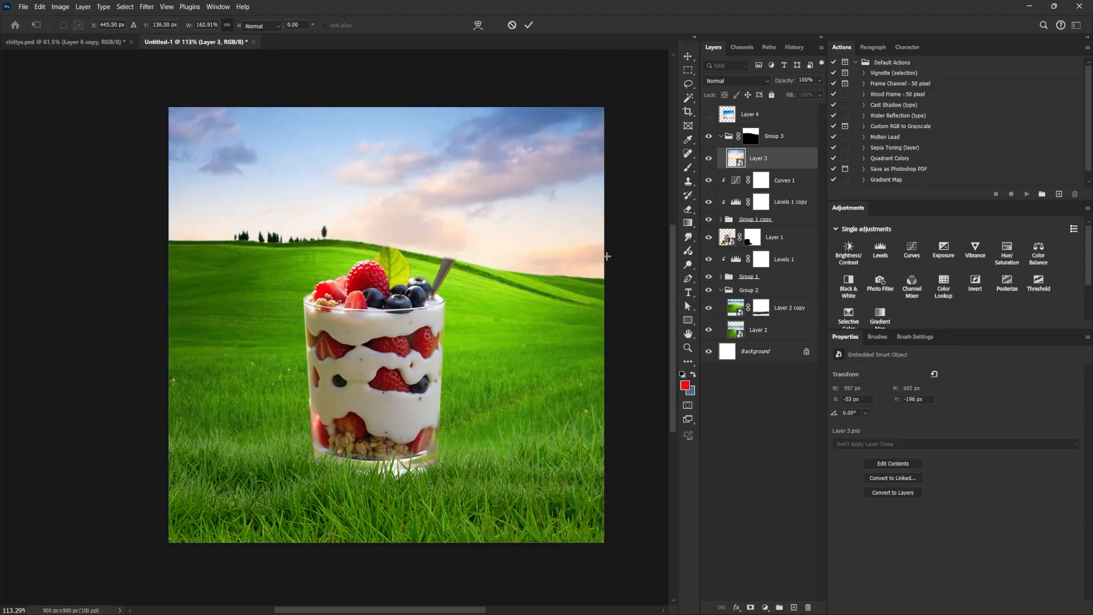
{"action": "key", "text": "m"}
Collapse the masked sky group and reorder it directly below the parfait layer.
{"action": "left_click", "coordinate": [778, 236]}
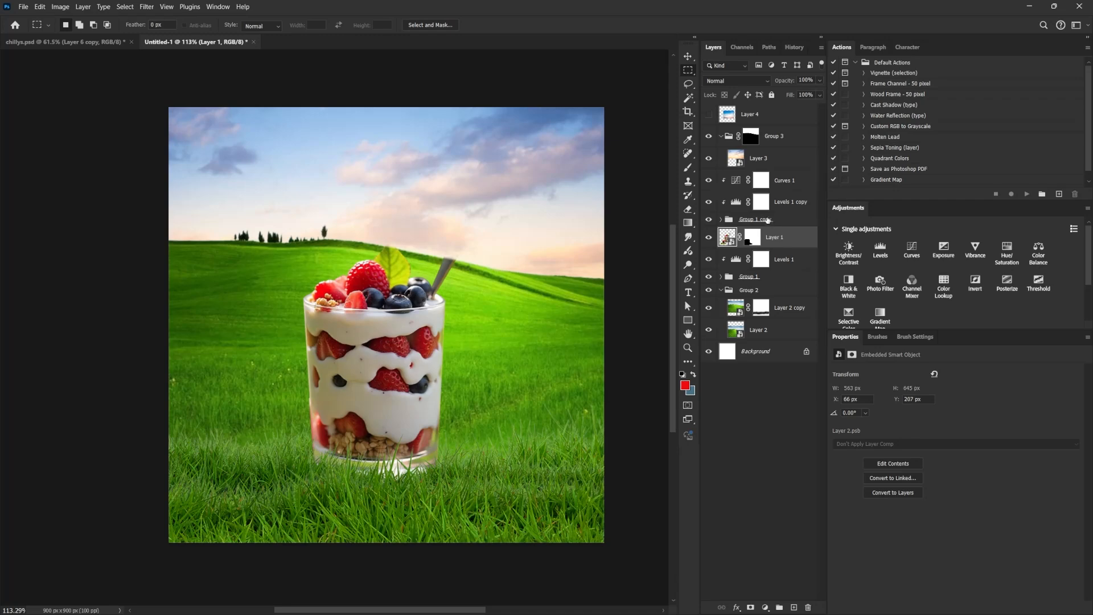
{"action": "left_click", "coordinate": [722, 137]}
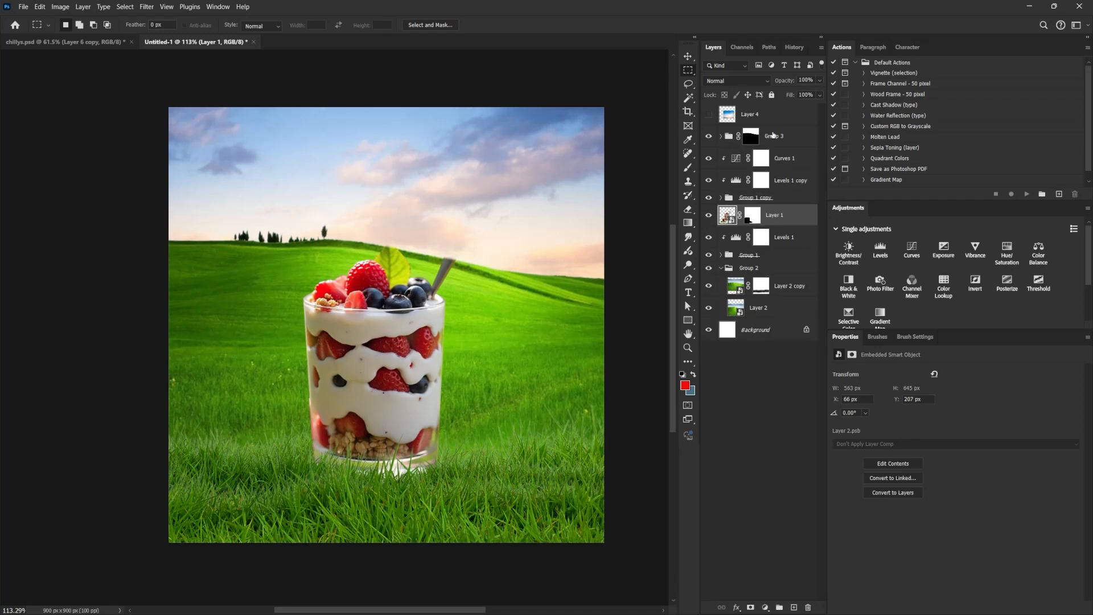
{"action": "left_click_drag", "start_coordinate": [773, 135], "coordinate": [780, 230]}
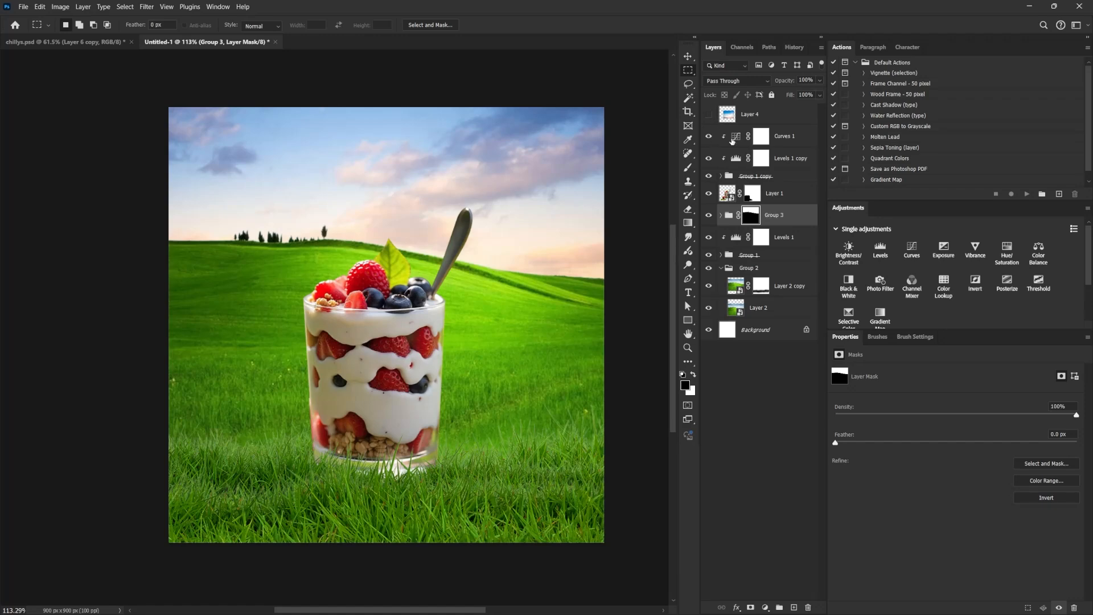
Add a layer mask to the pinkish sky and paint black across its upper part with a large soft brush at 14% flow.
{"action": "left_click", "coordinate": [721, 215]}
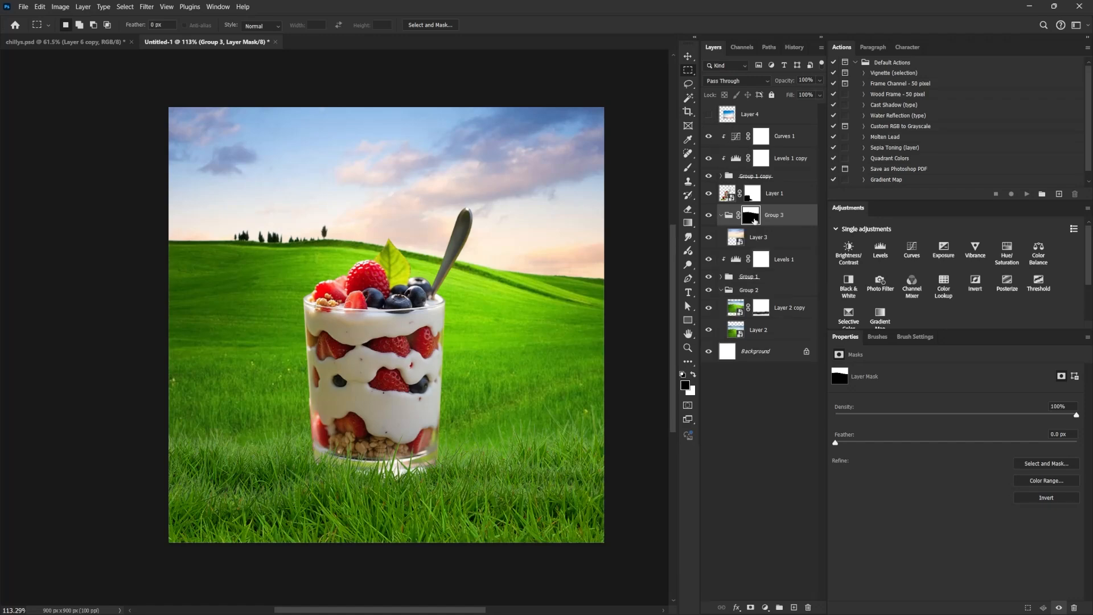
{"action": "left_click", "coordinate": [760, 241]}
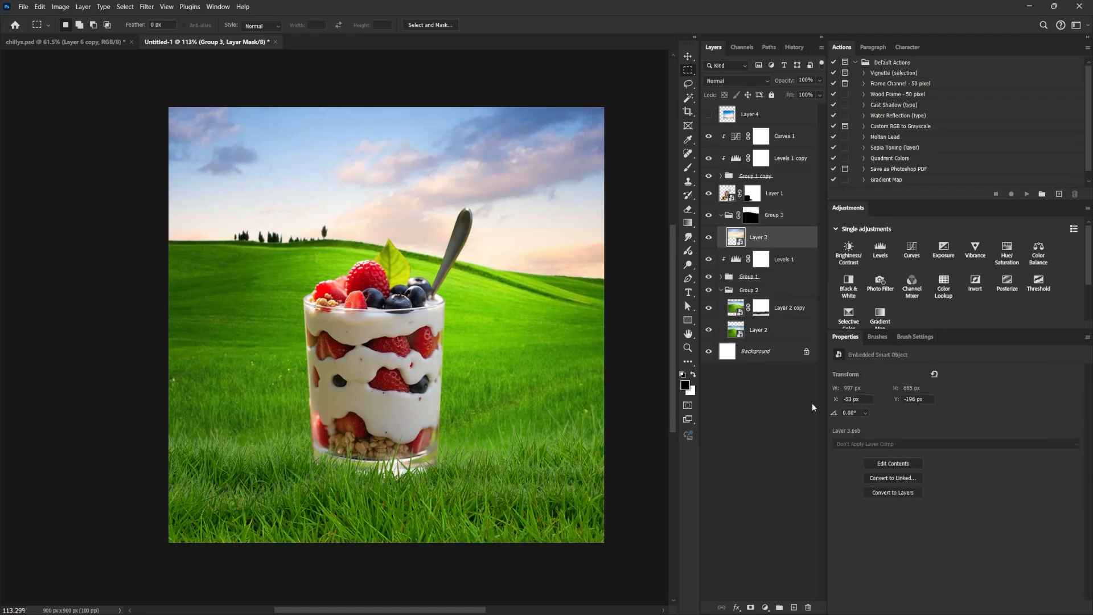
{"action": "left_click", "coordinate": [750, 608]}
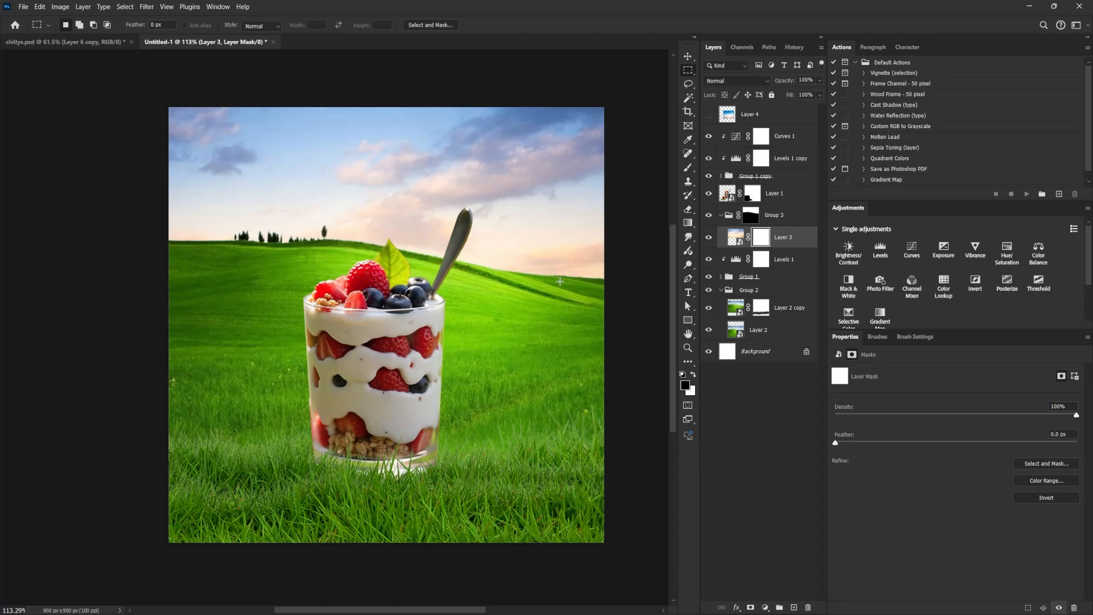
{"action": "key", "text": "b"}
{"action": "key", "text": "bracketright"}
{"action": "key", "text": "bracketright"}
{"action": "key", "text": "bracketright"}
{"action": "key", "text": "bracketright"}
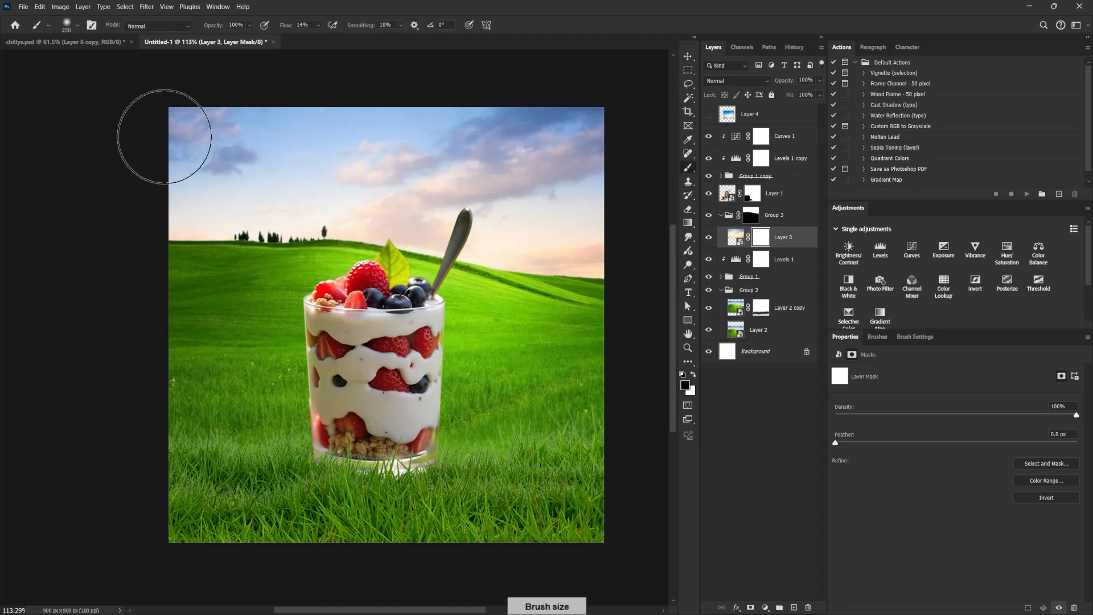
{"action": "mouse_move", "coordinate": [158, 139]}
{"action": "left_mouse_down"}
{"action": "mouse_move", "coordinate": [496, 123]}
{"action": "mouse_move", "coordinate": [640, 152]}
{"action": "left_mouse_up"}
{"action": "mouse_move", "coordinate": [236, 134]}
{"action": "left_mouse_down"}
{"action": "mouse_move", "coordinate": [444, 93]}
{"action": "mouse_move", "coordinate": [561, 113]}
{"action": "mouse_move", "coordinate": [139, 138]}
{"action": "mouse_move", "coordinate": [644, 133]}
{"action": "mouse_move", "coordinate": [137, 140]}
{"action": "mouse_move", "coordinate": [632, 102]}
{"action": "left_mouse_up"}
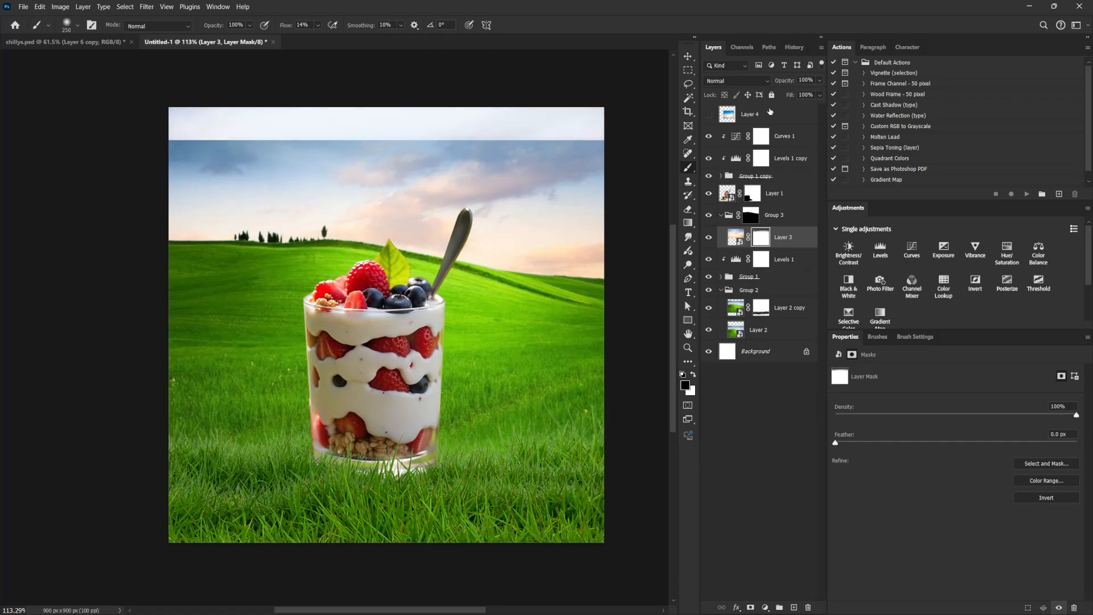
Move the hidden blue sky layer into the sky group beneath the pinkish sky, show it, and convert it to a smart object.
{"action": "left_click_drag", "start_coordinate": [770, 112], "coordinate": [780, 241]}
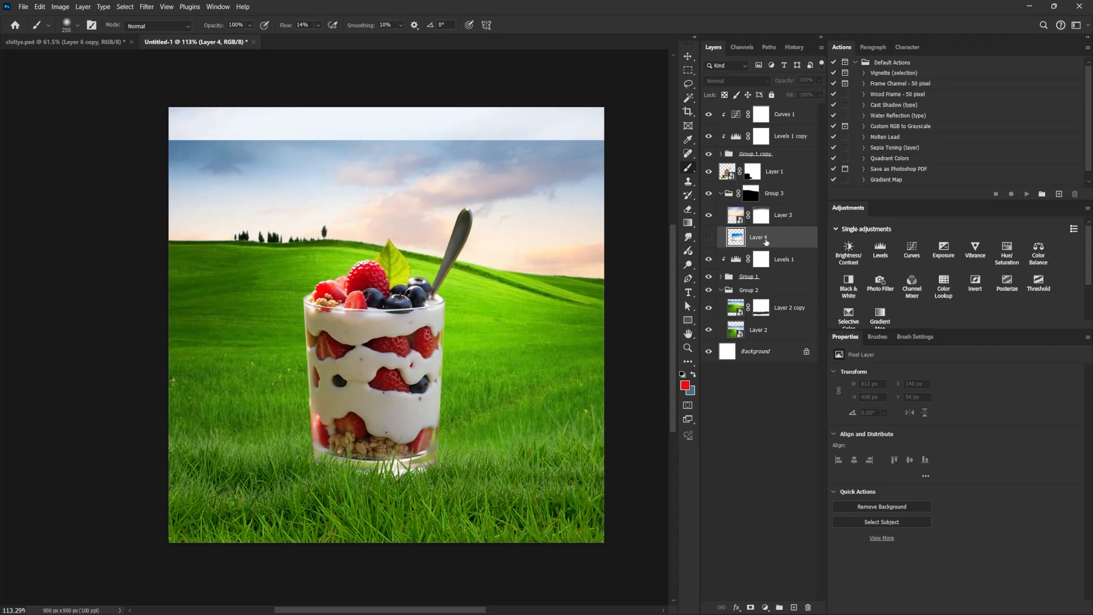
{"action": "left_click", "coordinate": [708, 239]}
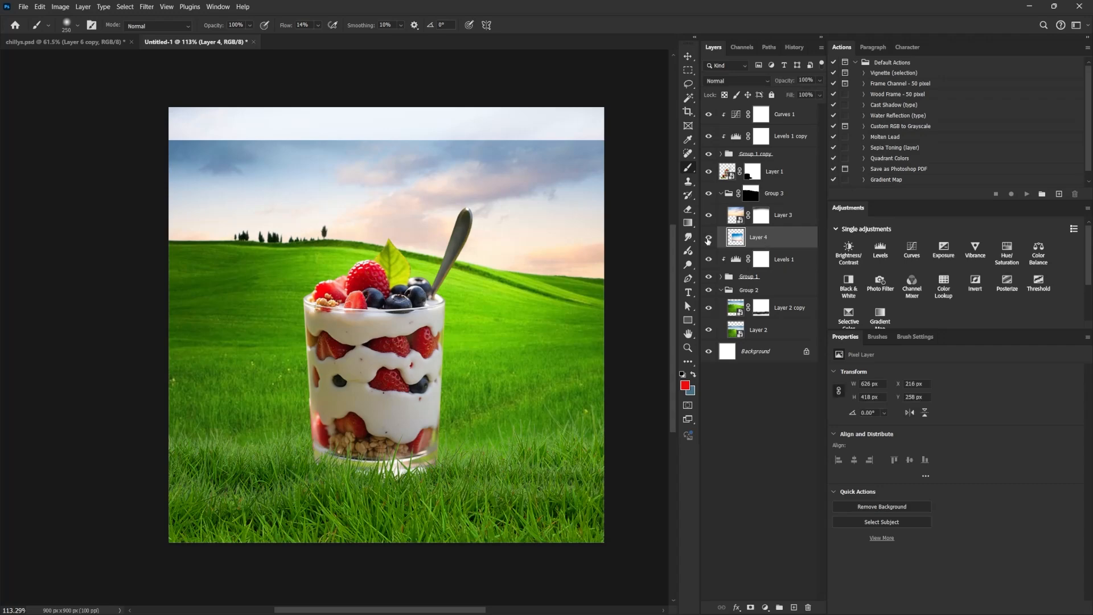
{"action": "right_click", "coordinate": [772, 241]}
{"action": "left_click", "coordinate": [836, 456]}
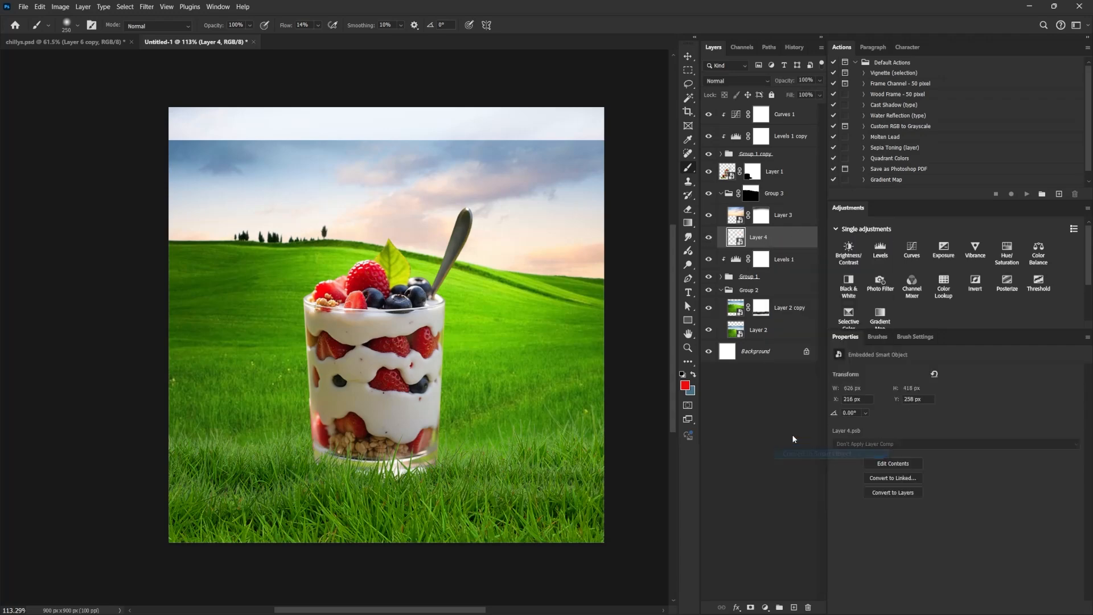
Scale the blue sky to about 156% and position it to fill the canvas's upper area behind the pinkish sky.
{"action": "key", "text": "ctrl+t"}
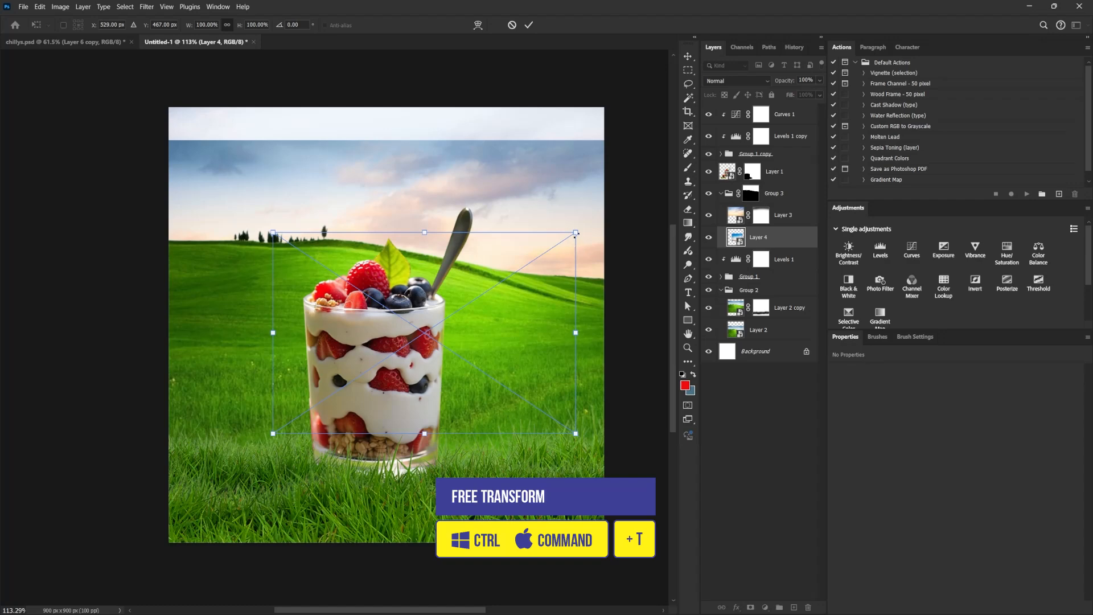
{"action": "left_click_drag", "start_coordinate": [576, 235], "coordinate": [662, 176]}
{"action": "left_click_drag", "start_coordinate": [548, 477], "coordinate": [501, 347]}
{"action": "key", "text": "Return"}
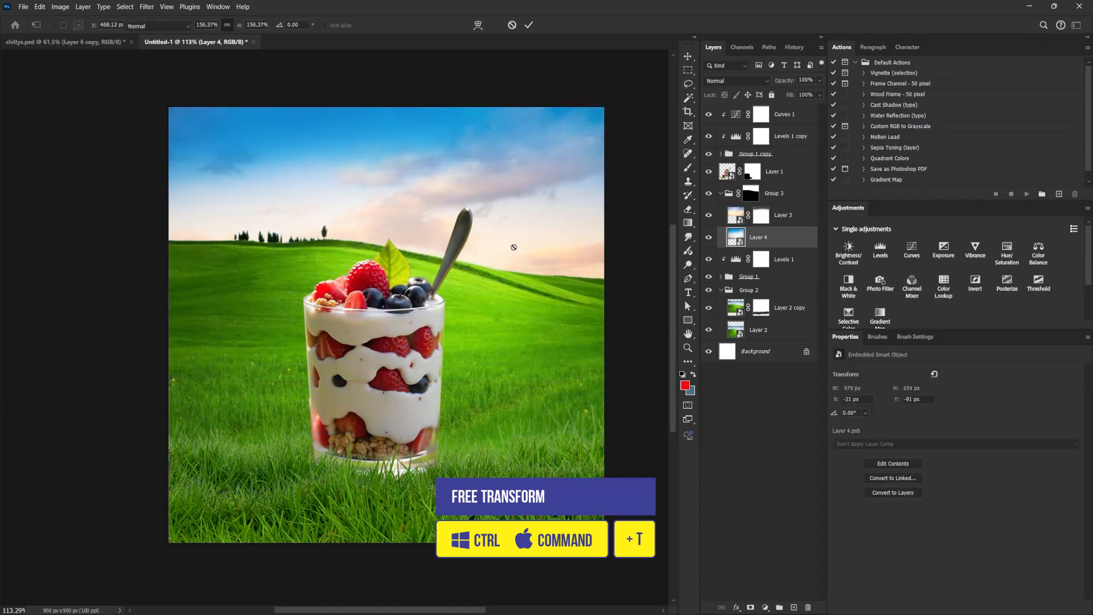
{"action": "key", "text": "b"}
{"action": "key", "text": "v"}
{"action": "mouse_move", "coordinate": [501, 249]}
{"action": "left_mouse_down"}
{"action": "mouse_move", "coordinate": [501, 228]}
{"action": "mouse_move", "coordinate": [500, 251]}
{"action": "left_mouse_up"}
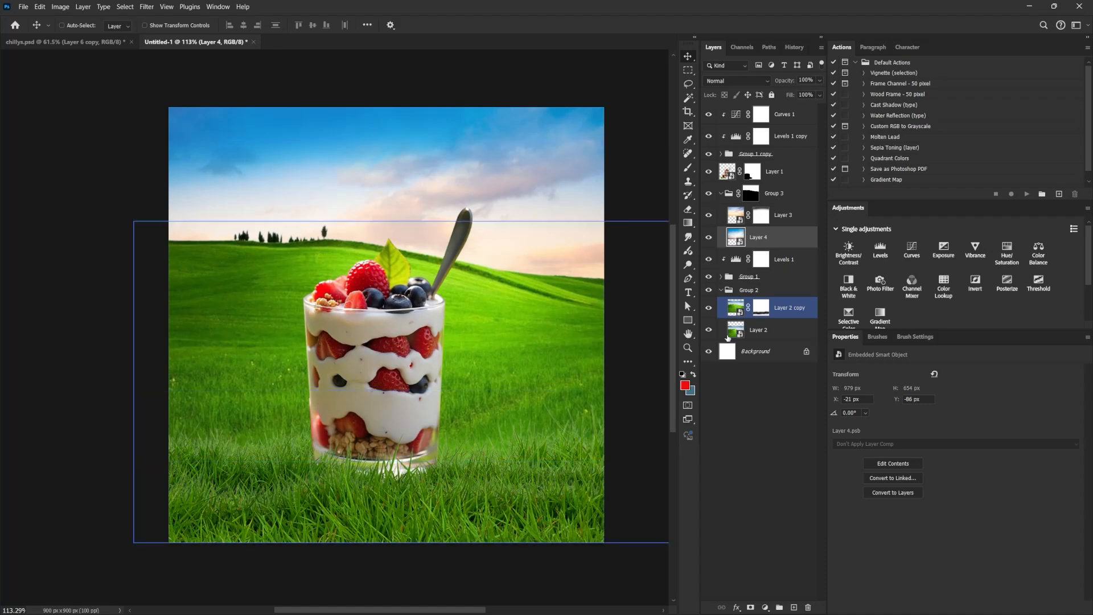
Flip the sky group and the hill group horizontally together and shift them left to cover the canvas.
{"action": "left_click", "coordinate": [781, 309]}
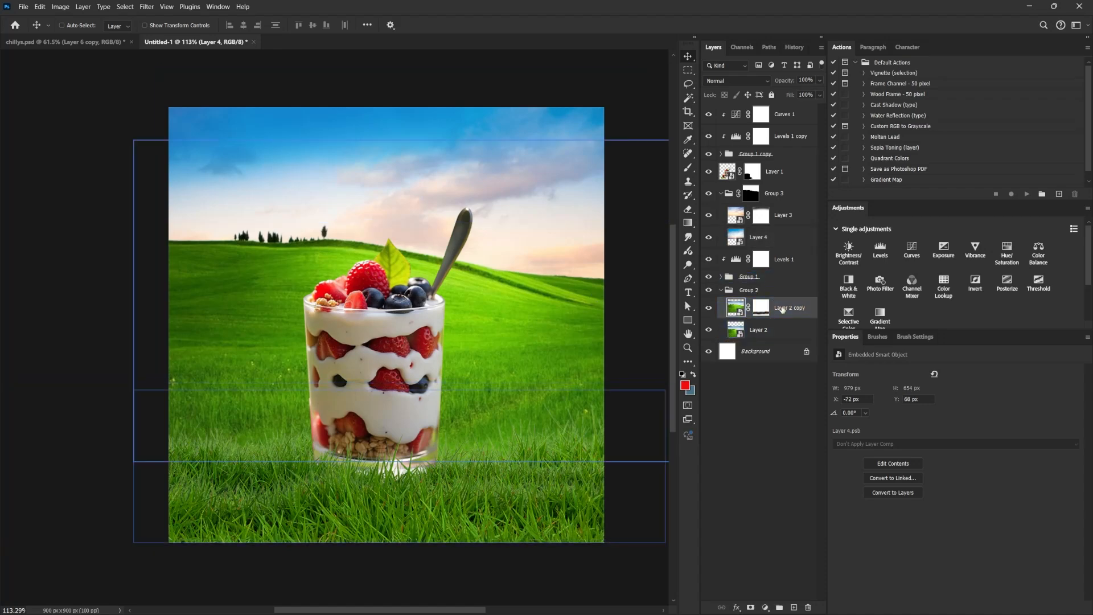
{"action": "left_click", "coordinate": [776, 334], "text": "shift"}
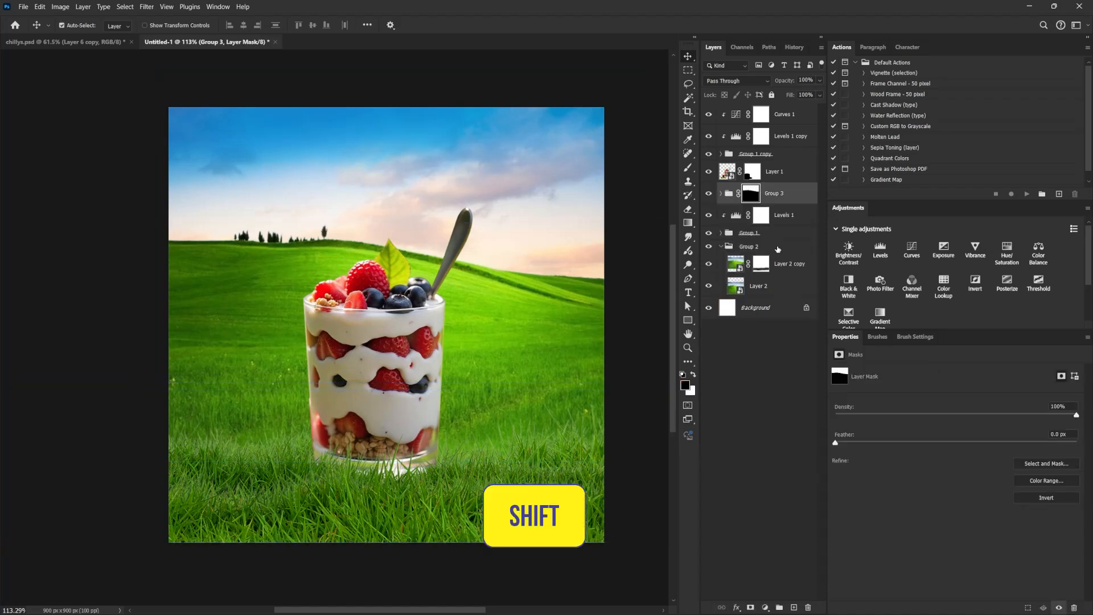
{"action": "left_click", "coordinate": [777, 248], "text": "shift"}
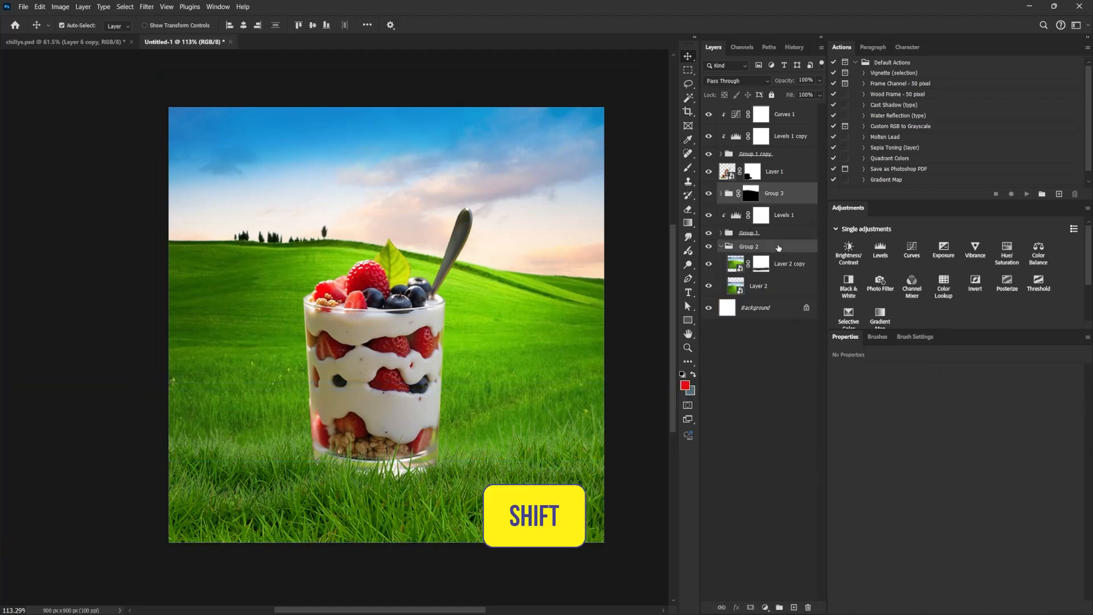
{"action": "key", "text": "ctrl+t"}
{"action": "right_click", "coordinate": [484, 260]}
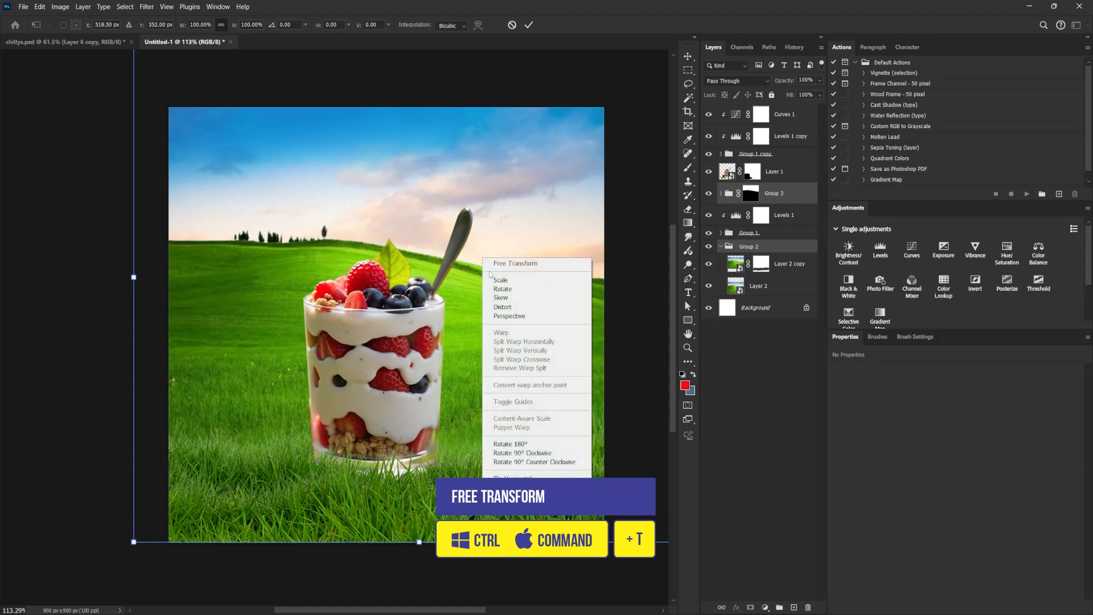
{"action": "left_click", "coordinate": [522, 476]}
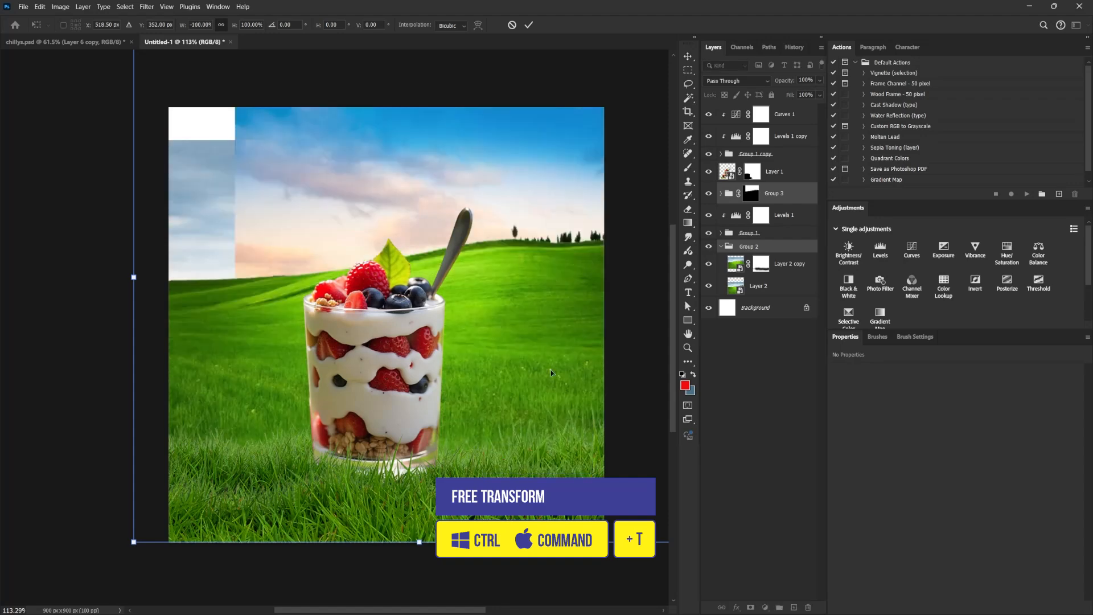
{"action": "left_click_drag", "start_coordinate": [551, 370], "coordinate": [485, 367]}
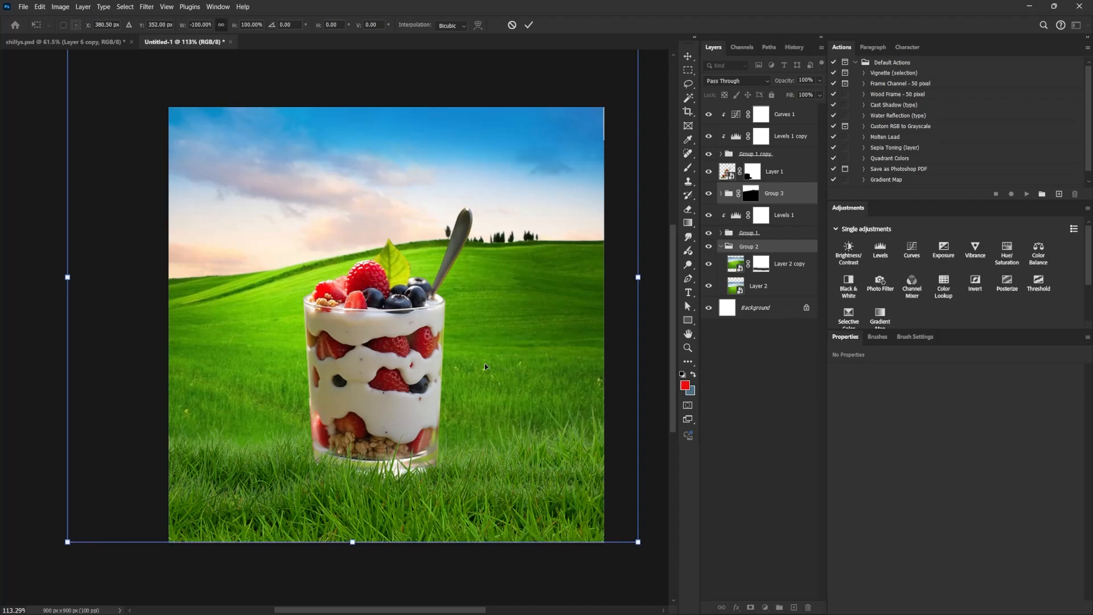
{"action": "key", "text": "Return"}
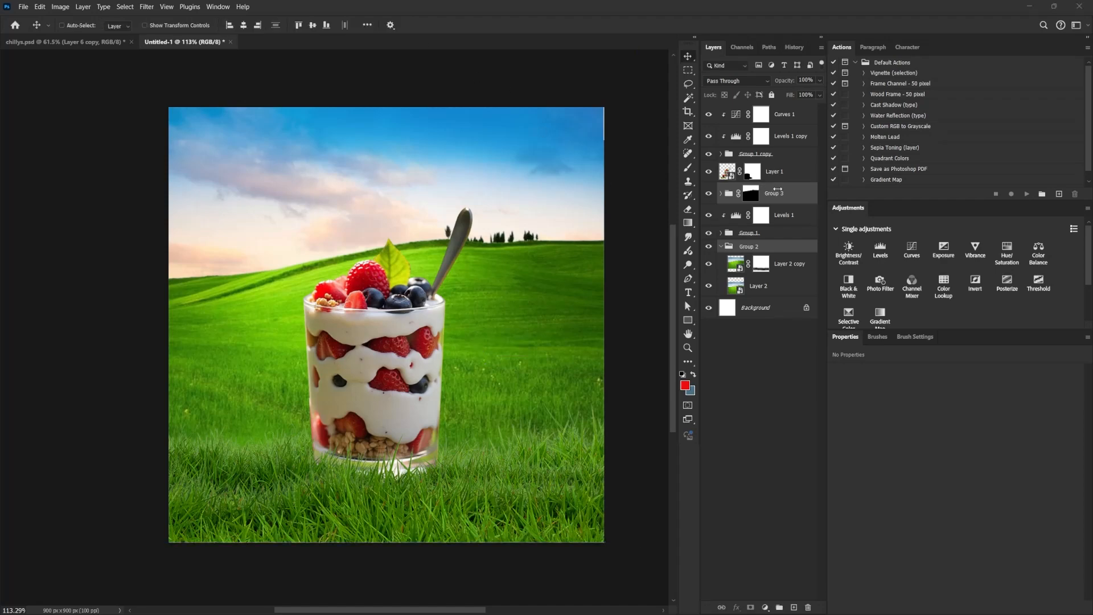
Nudge the flipped sky and hill groups slightly right to cover the thin gap along the canvas's right edge.
{"action": "left_click_drag", "start_coordinate": [564, 231], "coordinate": [561, 231]}
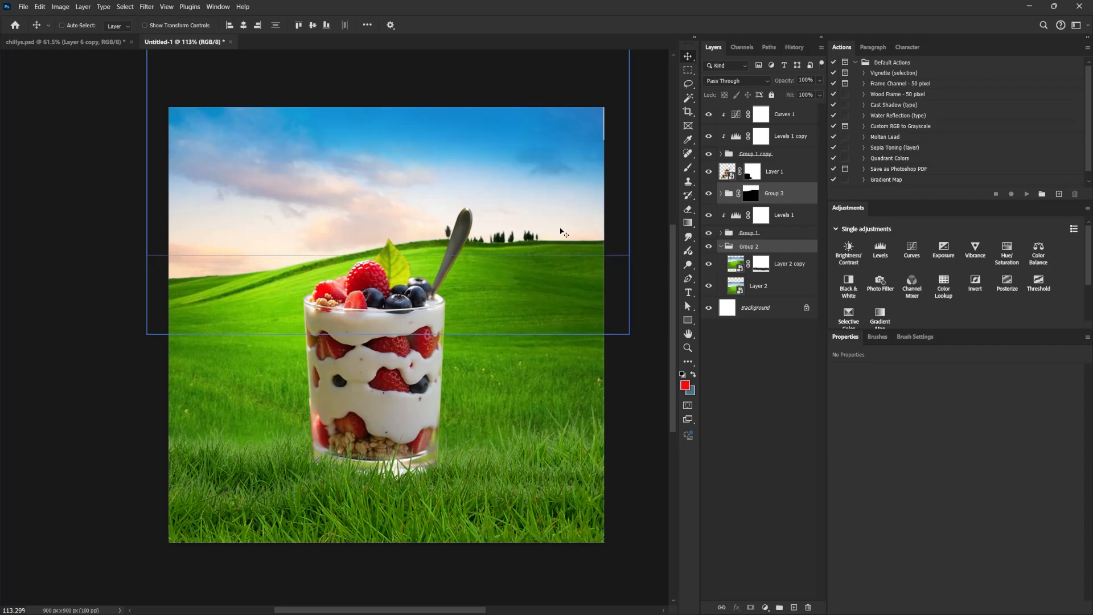
{"action": "key", "text": "Right"}
{"action": "key", "text": "Right"}
Collapse the hill group, expand the sky group, and toggle the pinkish sky's visibility to check its effect.
{"action": "left_click", "coordinate": [740, 269]}
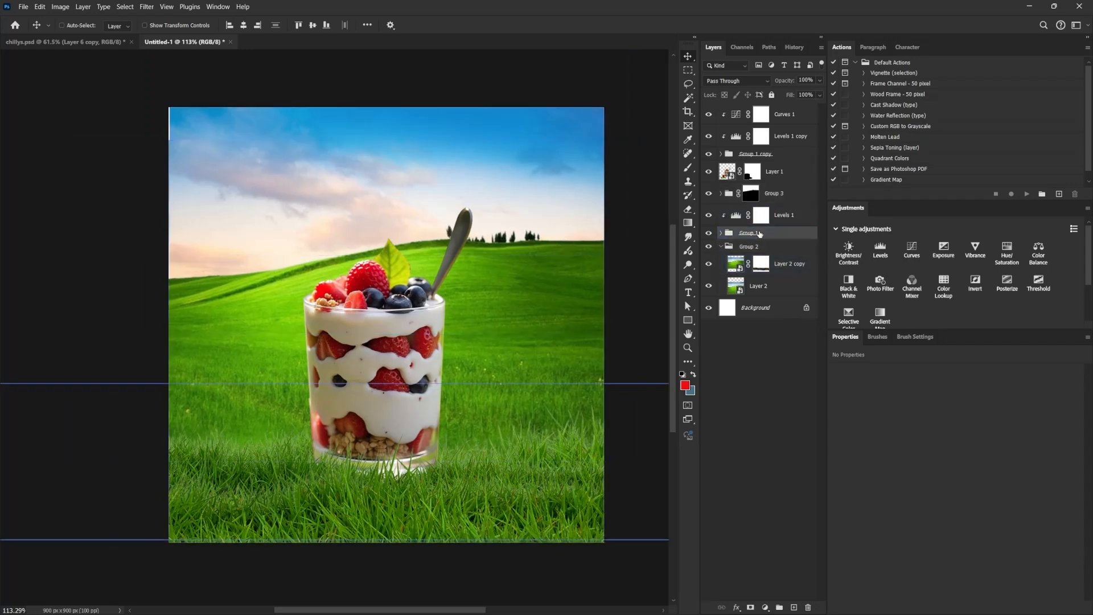
{"action": "left_click", "coordinate": [722, 247]}
{"action": "left_click", "coordinate": [722, 194]}
{"action": "left_click", "coordinate": [723, 221]}
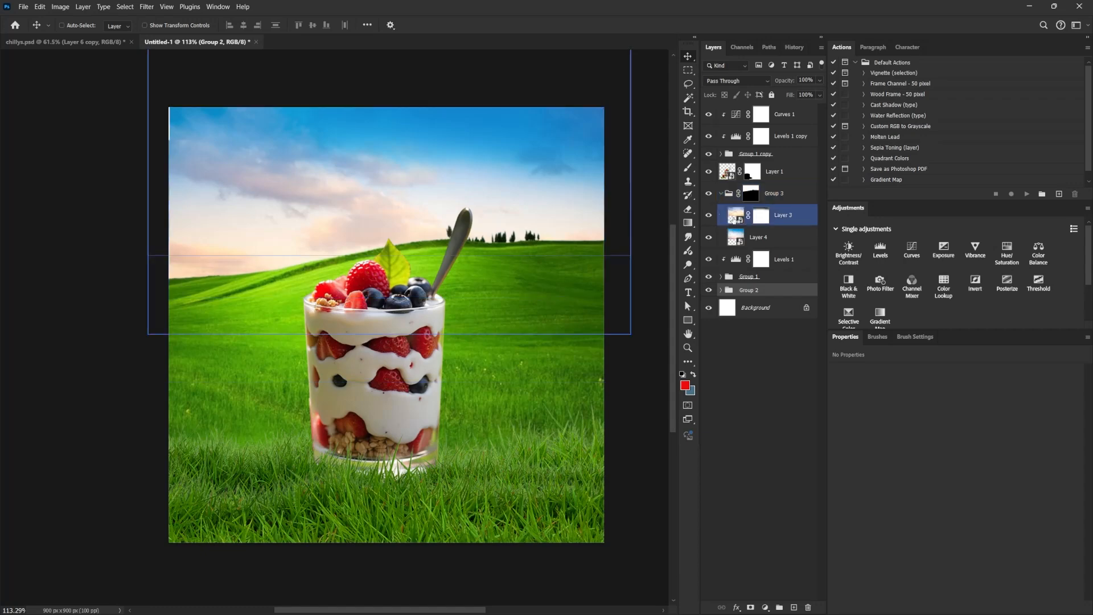
{"action": "left_click", "coordinate": [709, 215]}
{"action": "left_click", "coordinate": [709, 216]}
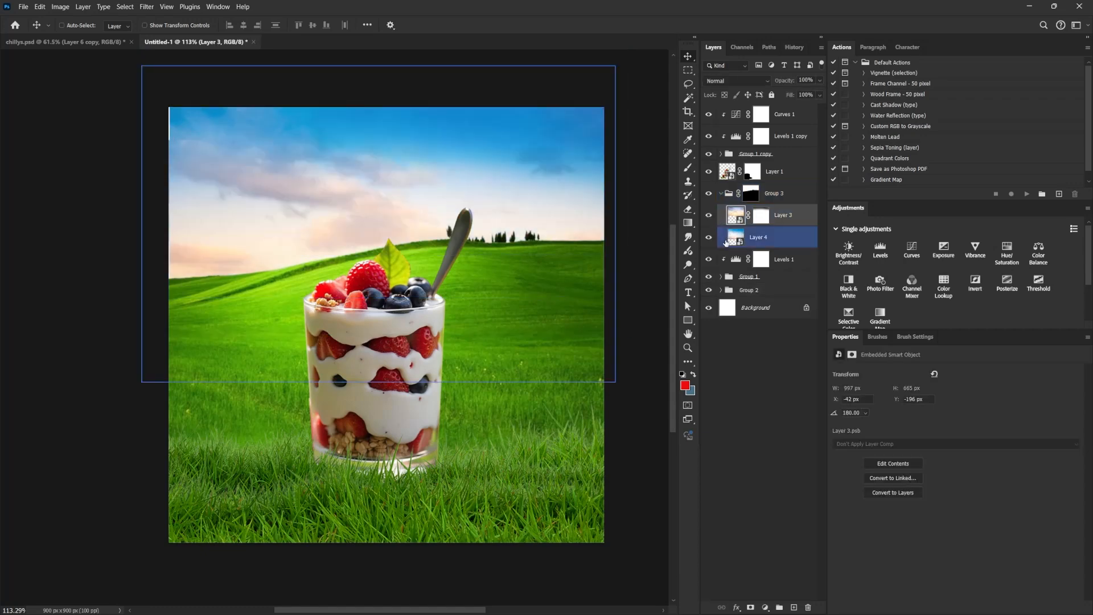
Try repositioning the blue sky and the pinkish sky within the sky group, undoing each move.
{"action": "left_click", "coordinate": [735, 237]}
{"action": "left_click_drag", "start_coordinate": [492, 252], "coordinate": [501, 201]}
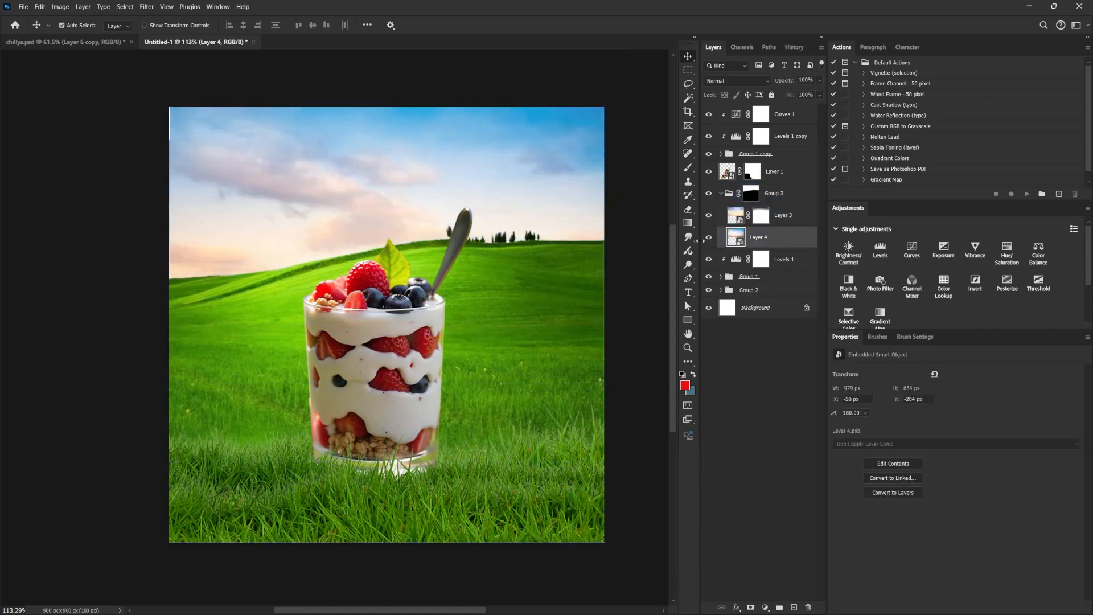
{"action": "key", "text": "ctrl+z"}
{"action": "left_click_drag", "start_coordinate": [466, 296], "coordinate": [488, 282]}
{"action": "key", "text": "ctrl+z"}
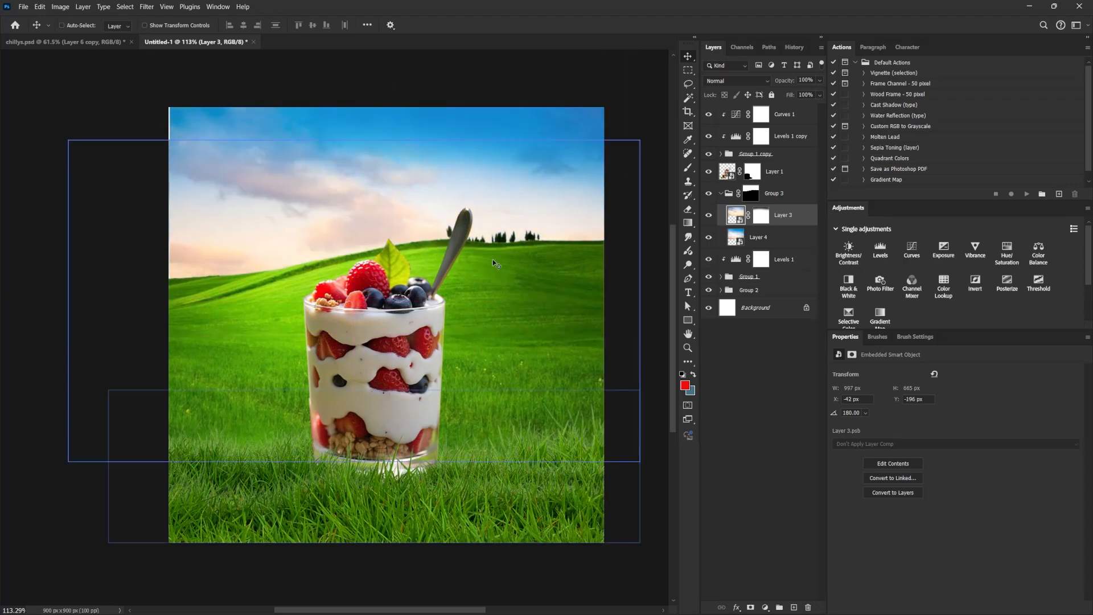
Copy the Adobe Stock sunset image from the browser's "sky sun" image results and paste it directly above the blue sky layer.
{"action": "left_click", "coordinate": [775, 239]}
{"action": "left_click_drag", "start_coordinate": [775, 238], "coordinate": [775, 208]}
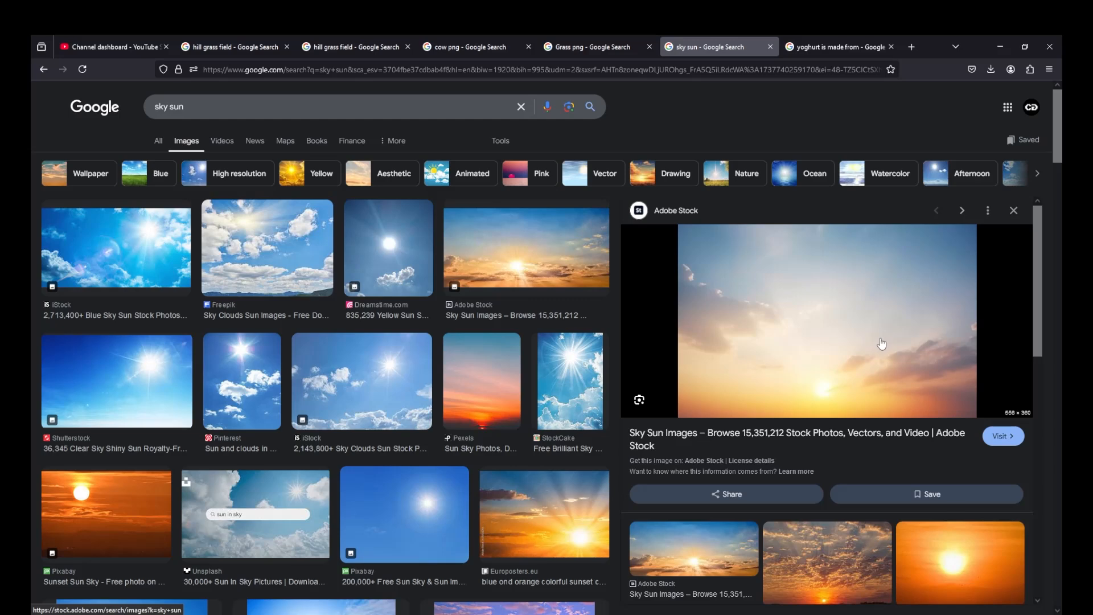
{"action": "left_click", "coordinate": [568, 107]}
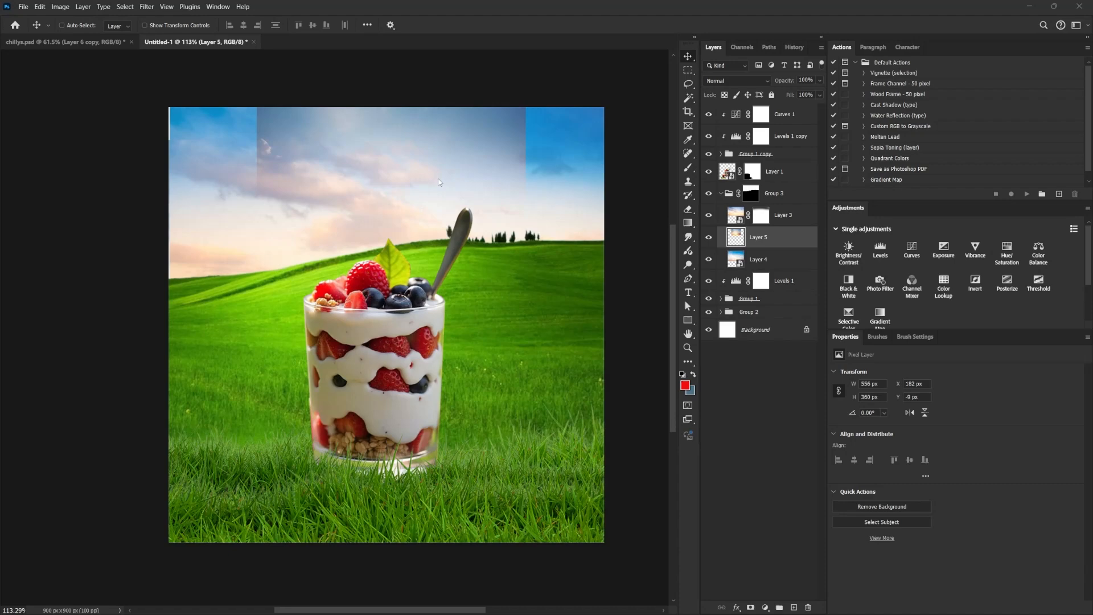
{"action": "left_click", "coordinate": [312, 190], "text": "ctrl"}
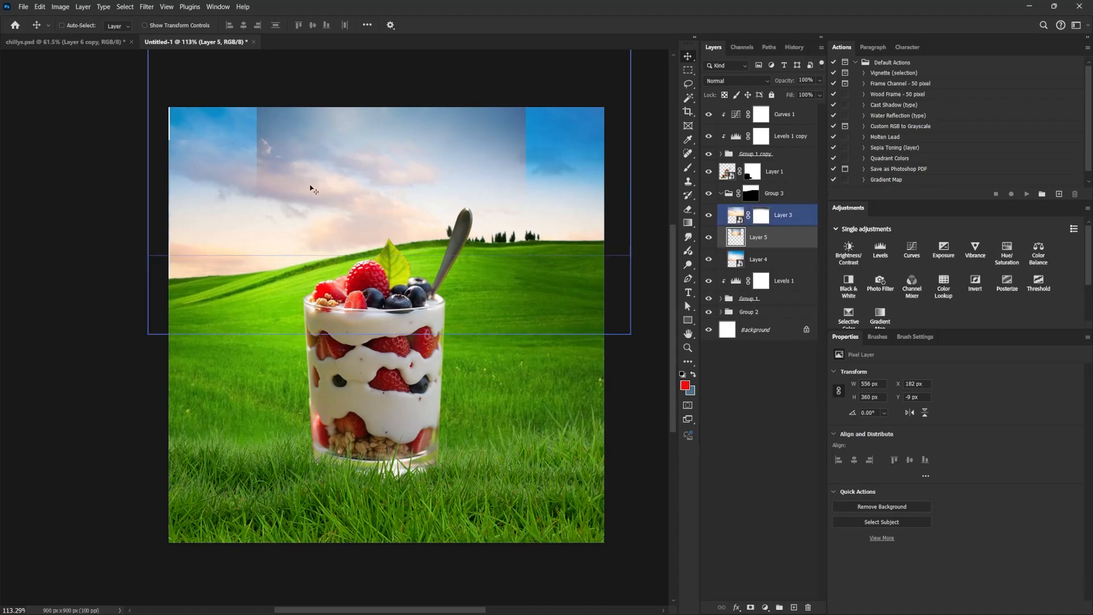
Raise the sunset layer above the pinkish sky, enlarge it to about 726 × 470 px, and place its sun just above the left hillside.
{"action": "left_click_drag", "start_coordinate": [411, 174], "coordinate": [292, 147]}
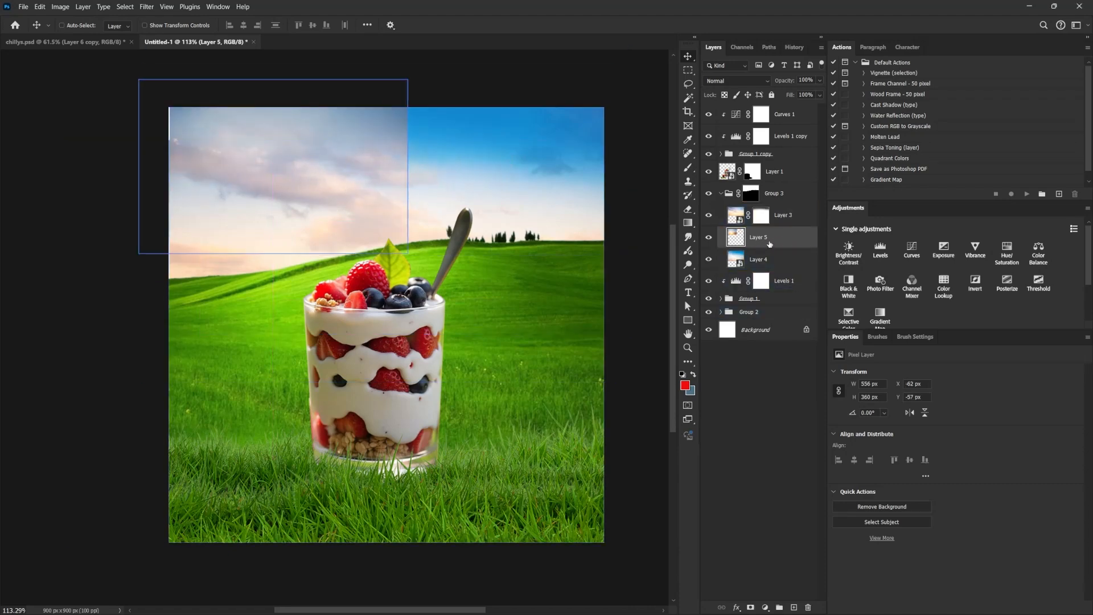
{"action": "left_click_drag", "start_coordinate": [773, 237], "coordinate": [759, 200]}
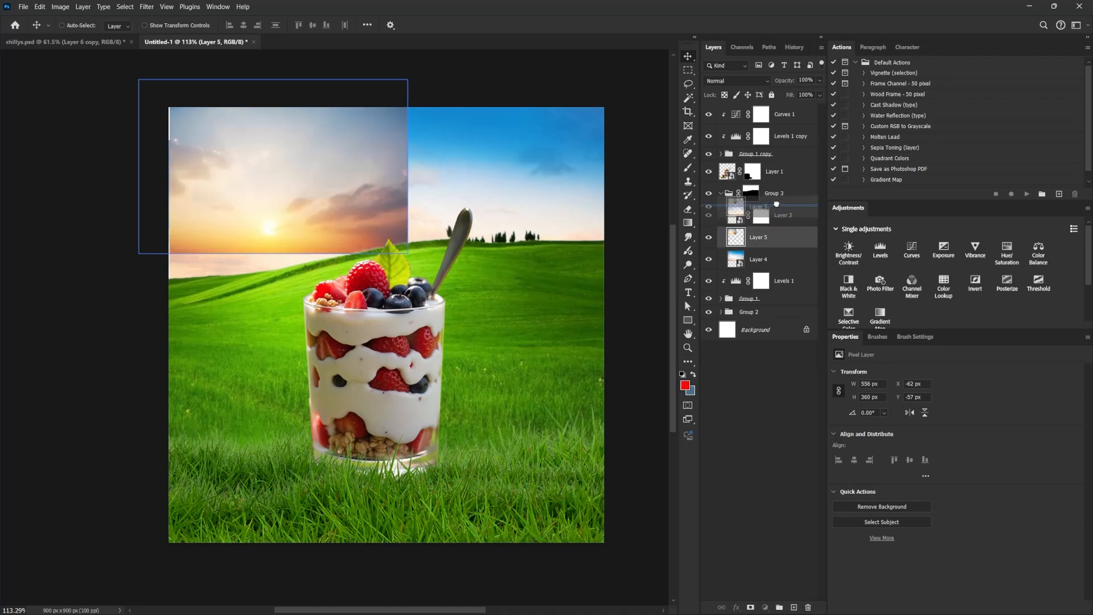
{"action": "left_click_drag", "start_coordinate": [425, 250], "coordinate": [441, 291]}
{"action": "key", "text": "ctrl+t"}
{"action": "left_click_drag", "start_coordinate": [351, 215], "coordinate": [331, 214]}
{"action": "key", "text": "Return"}
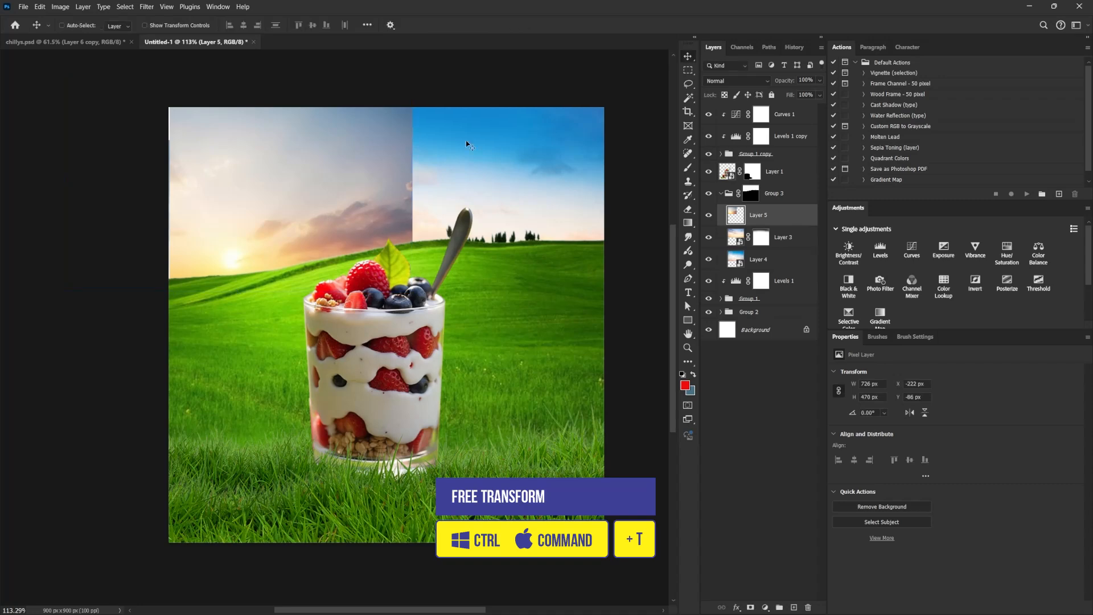
{"action": "left_click_drag", "start_coordinate": [366, 171], "coordinate": [366, 171]}
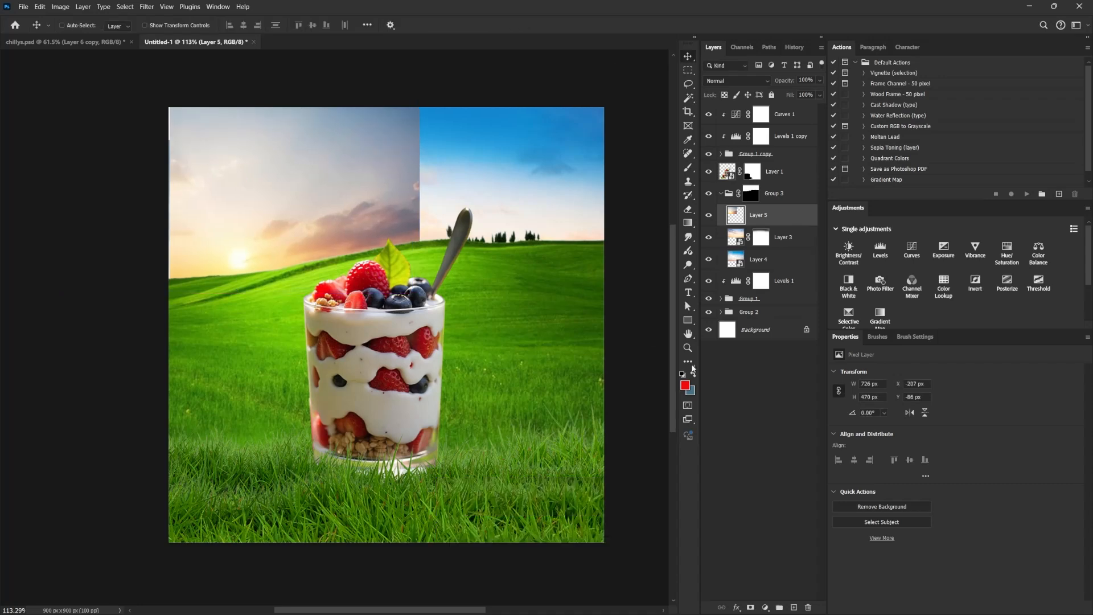
Mask out the sunset's upper and right edges with a soft black brush at 43% flow, then nudge the sunset slightly left and down.
{"action": "left_click", "coordinate": [749, 608]}
{"action": "key", "text": "b"}
{"action": "mouse_move", "coordinate": [417, 226]}
{"action": "left_mouse_down"}
{"action": "mouse_move", "coordinate": [434, 169]}
{"action": "mouse_move", "coordinate": [429, 198]}
{"action": "mouse_move", "coordinate": [401, 169]}
{"action": "mouse_move", "coordinate": [401, 206]}
{"action": "mouse_move", "coordinate": [433, 230]}
{"action": "left_mouse_up"}
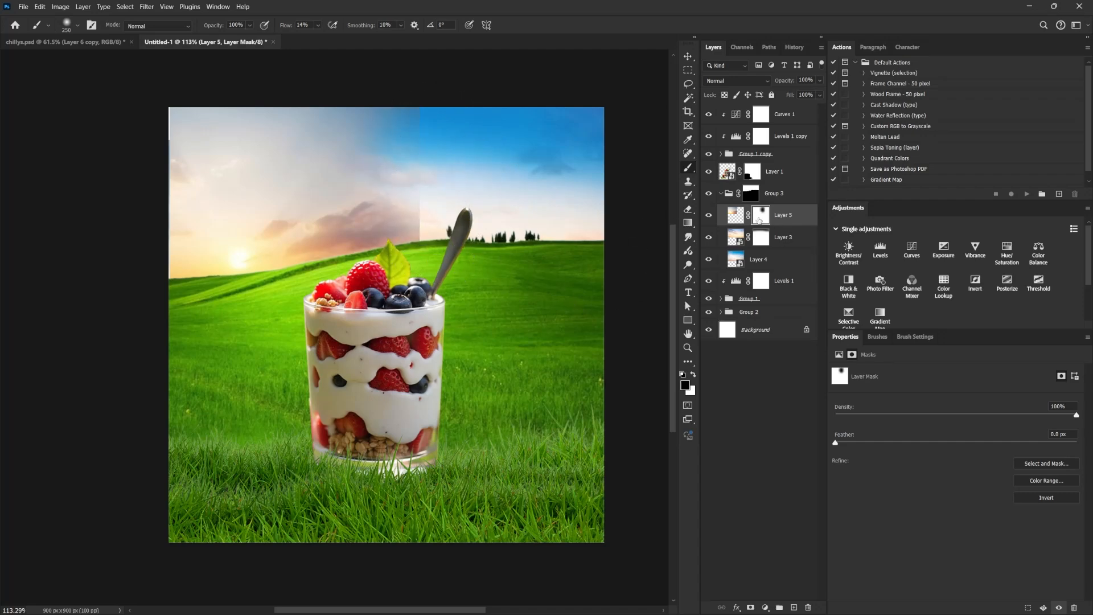
{"action": "left_click", "coordinate": [318, 26]}
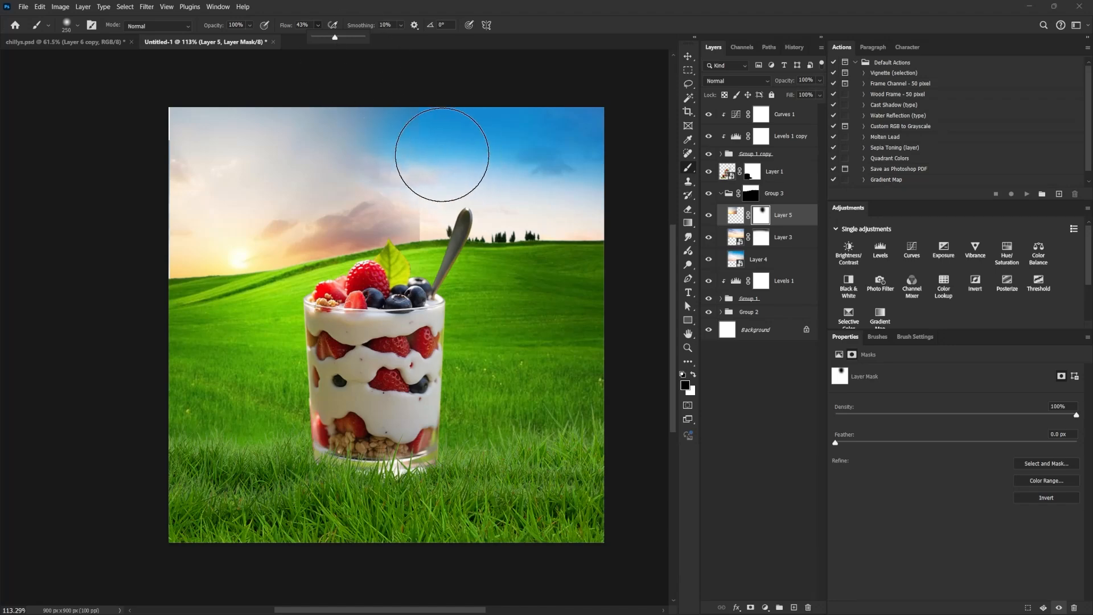
{"action": "mouse_move", "coordinate": [443, 164]}
{"action": "left_mouse_down"}
{"action": "mouse_move", "coordinate": [452, 243]}
{"action": "mouse_move", "coordinate": [425, 216]}
{"action": "mouse_move", "coordinate": [453, 129]}
{"action": "mouse_move", "coordinate": [378, 157]}
{"action": "mouse_move", "coordinate": [385, 165]}
{"action": "mouse_move", "coordinate": [352, 199]}
{"action": "mouse_move", "coordinate": [329, 199]}
{"action": "mouse_move", "coordinate": [395, 134]}
{"action": "mouse_move", "coordinate": [271, 132]}
{"action": "mouse_move", "coordinate": [216, 100]}
{"action": "left_mouse_up"}
{"action": "key", "text": "bracketright"}
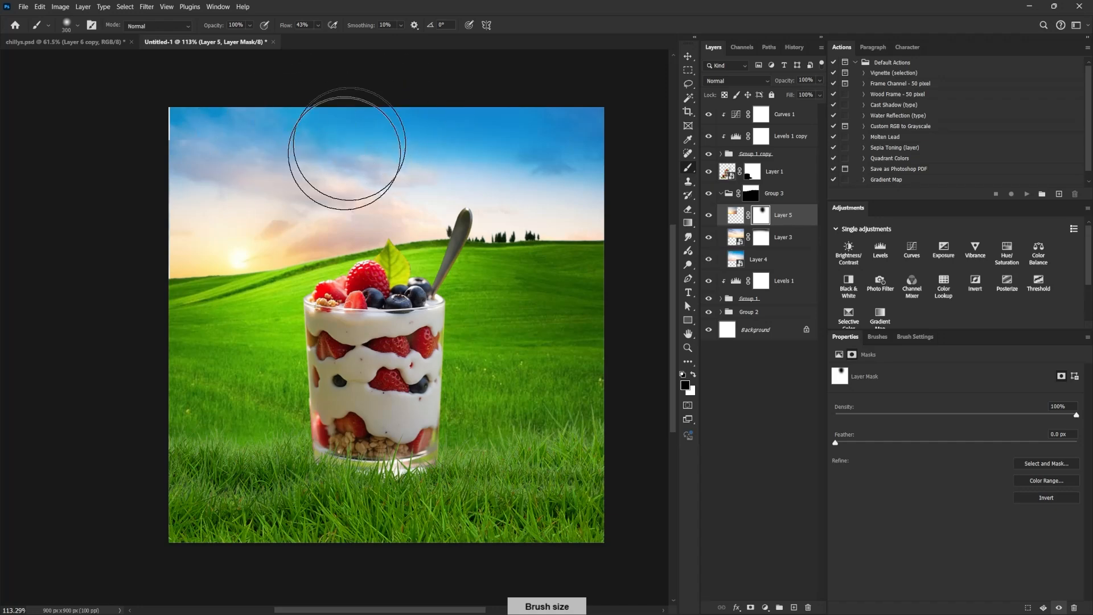
{"action": "left_click_drag", "start_coordinate": [349, 153], "coordinate": [405, 150]}
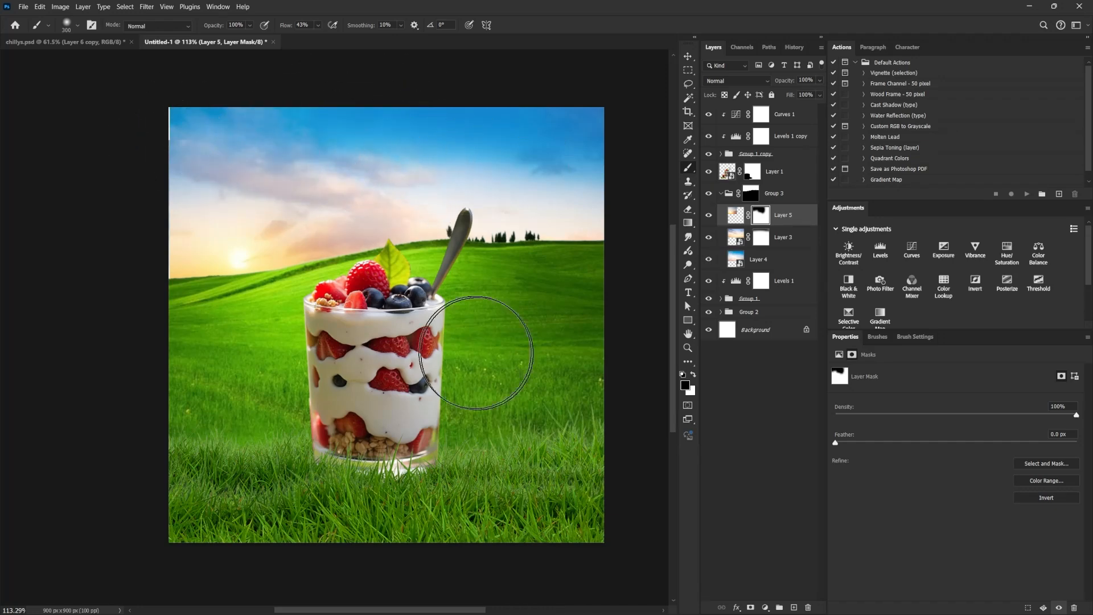
{"action": "key", "text": "v"}
{"action": "left_click_drag", "start_coordinate": [270, 246], "coordinate": [266, 253]}
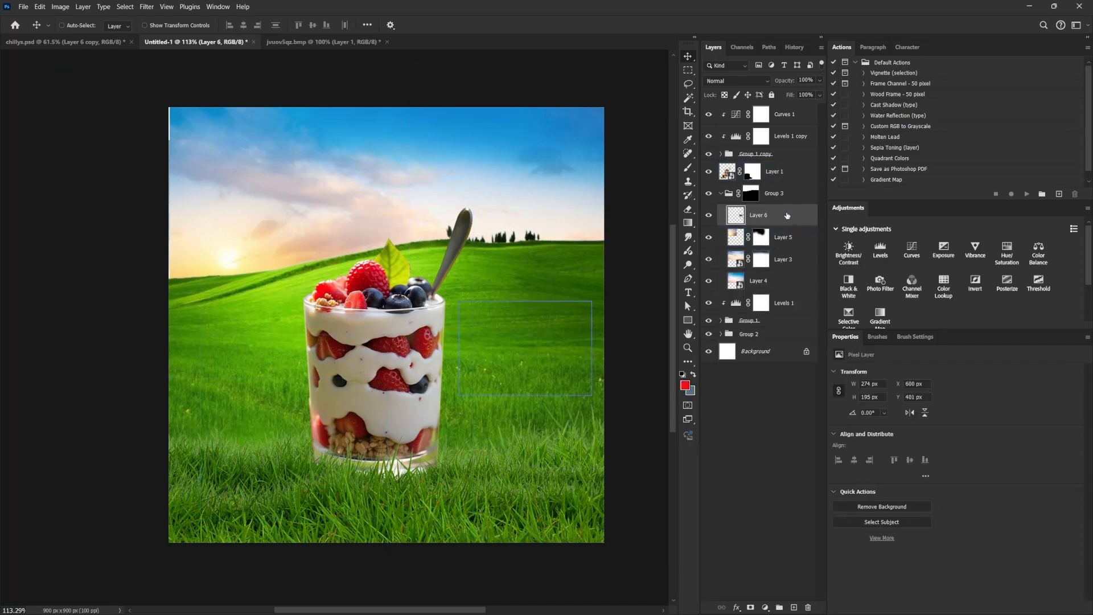
Bring the cow layer to the top of the stack, convert it to a smart object, and shrink it to about 149 × 106 px.
{"action": "left_click_drag", "start_coordinate": [787, 214], "coordinate": [786, 106]}
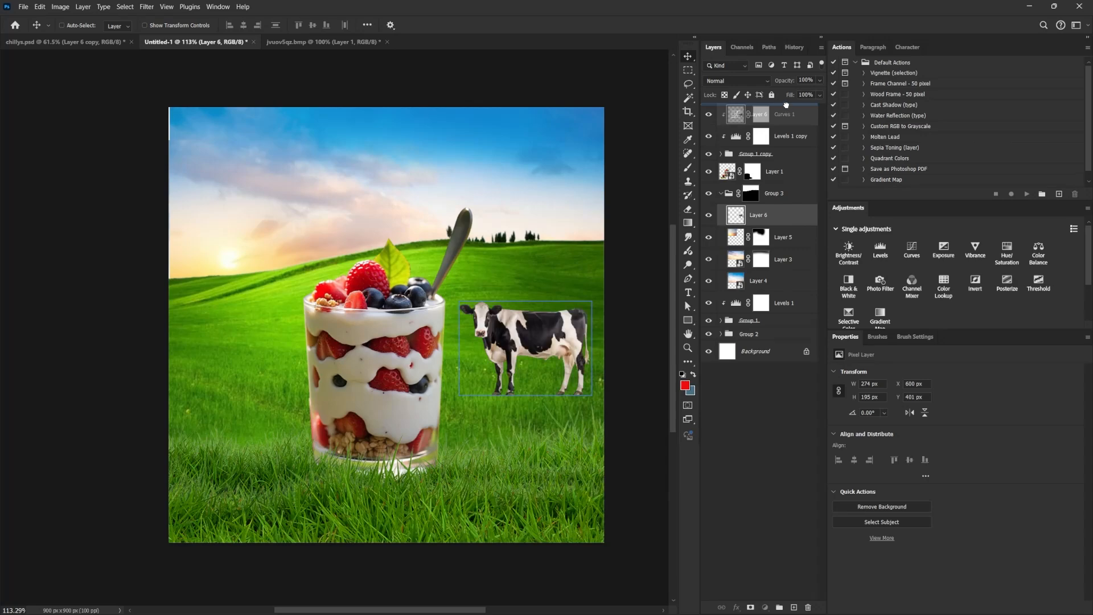
{"action": "right_click", "coordinate": [787, 111]}
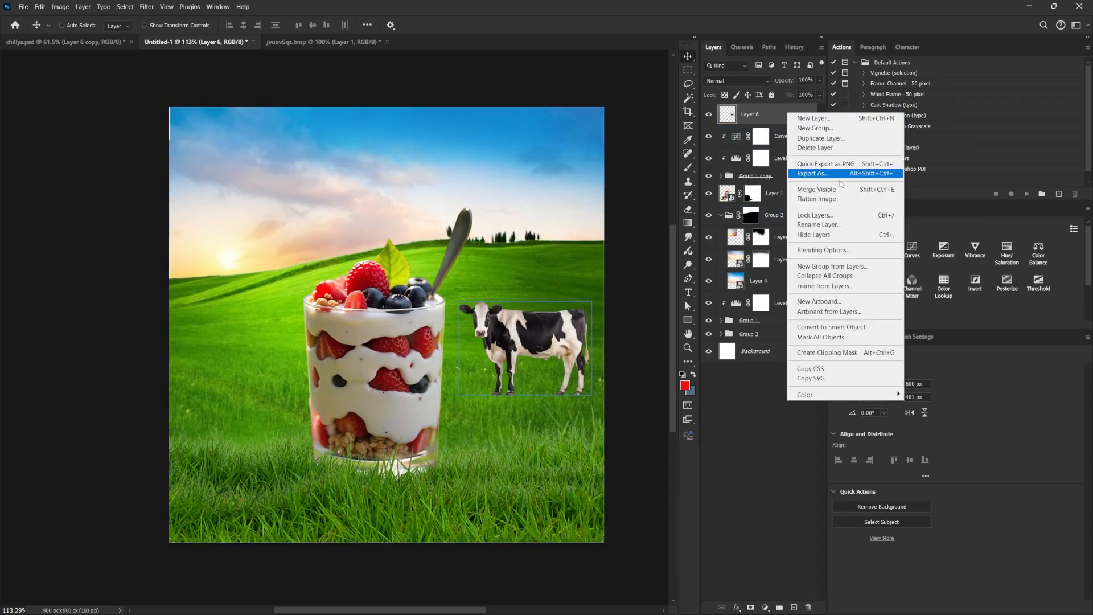
{"action": "left_click", "coordinate": [853, 326]}
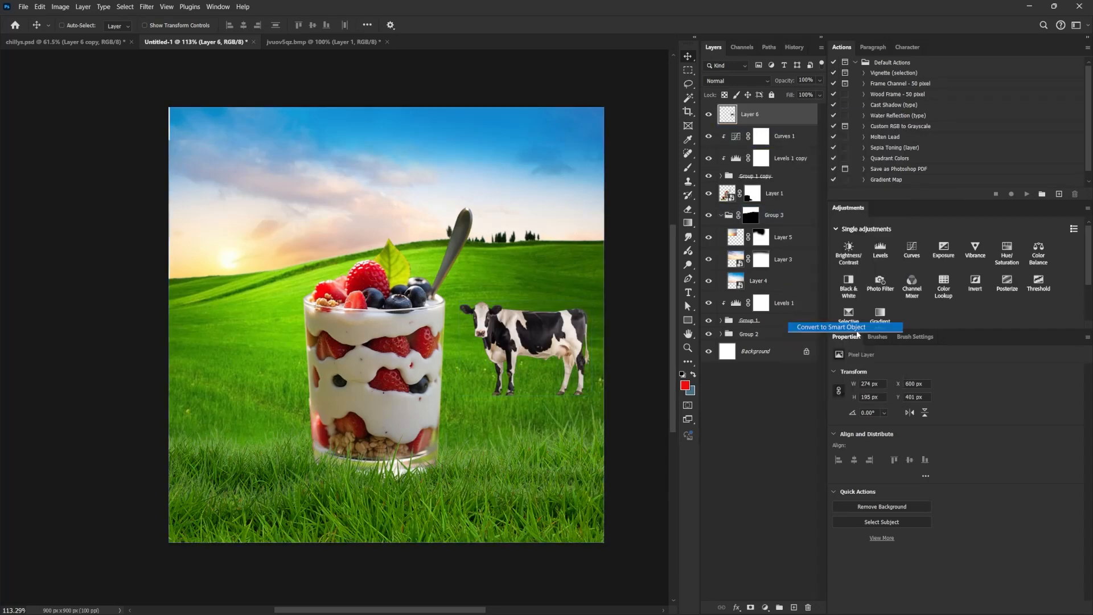
{"action": "key", "text": "ctrl+t"}
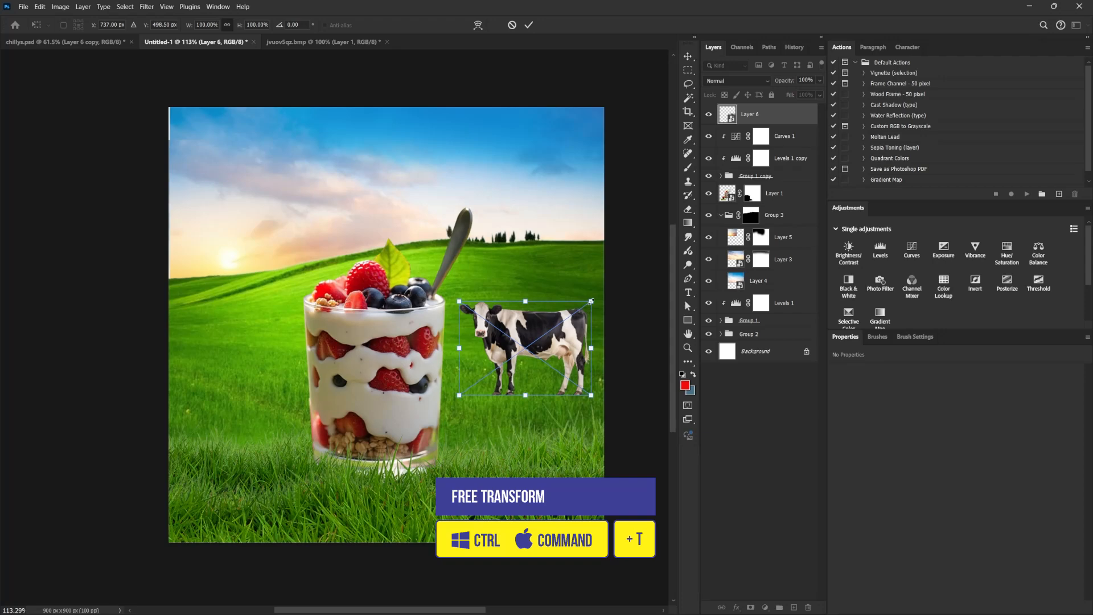
{"action": "left_click_drag", "start_coordinate": [591, 300], "coordinate": [523, 377]}
{"action": "key", "text": "Return"}
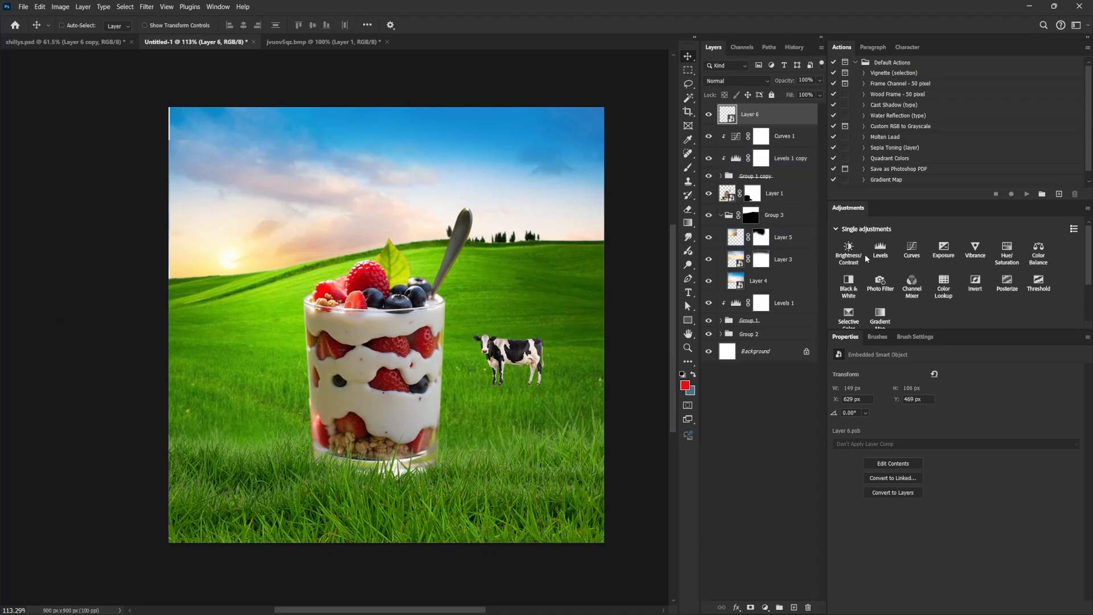
Add a layer mask to the cow and choose the 788 px grass-shaped brush tip.
{"action": "left_click", "coordinate": [752, 607]}
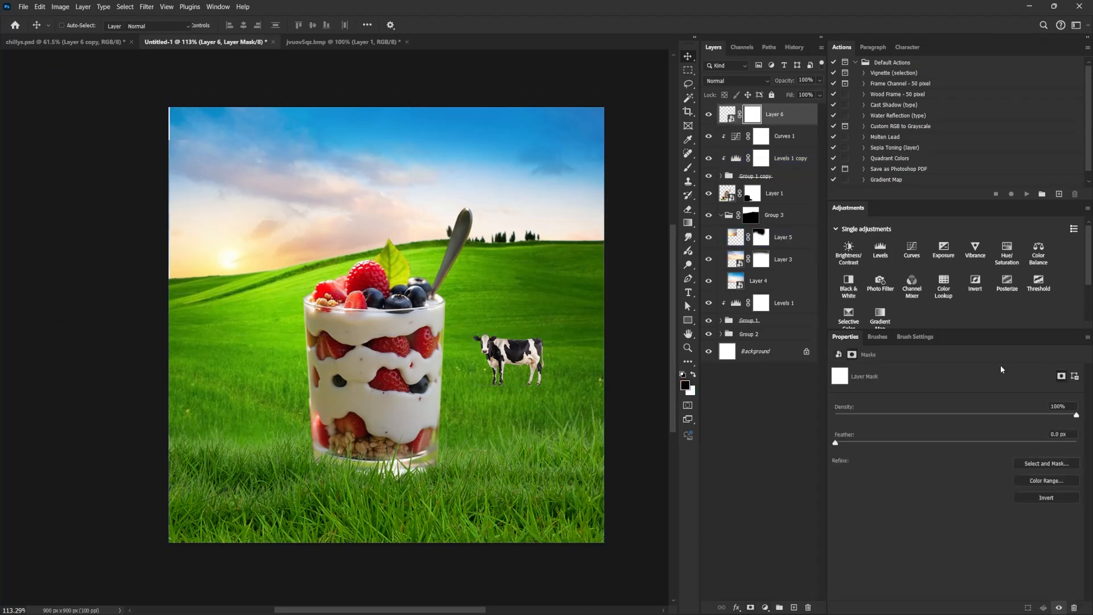
{"action": "key", "text": "b"}
{"action": "left_click", "coordinate": [877, 337]}
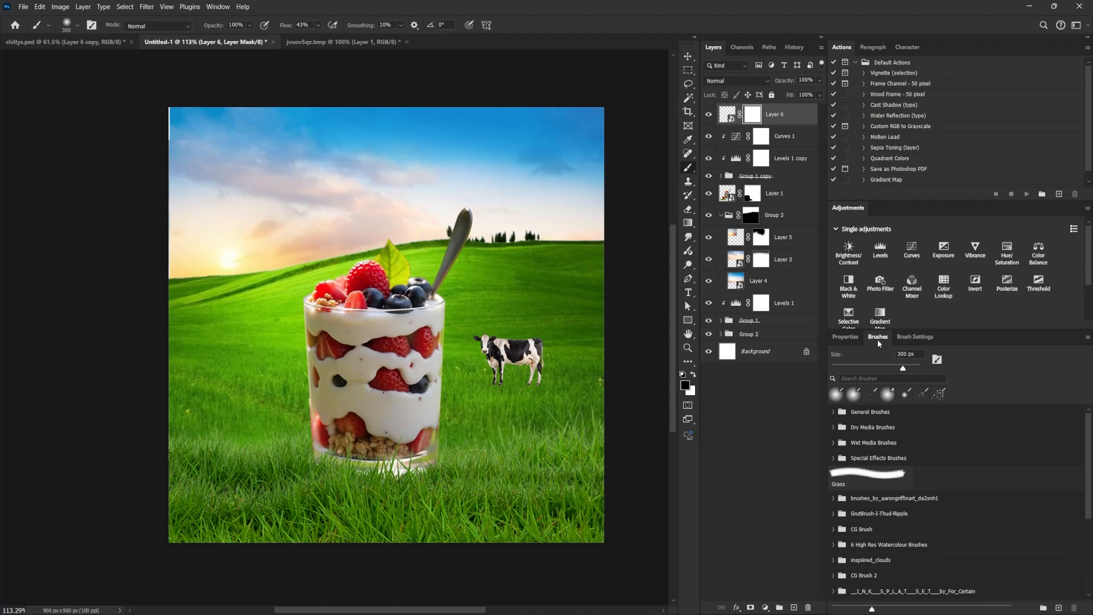
{"action": "left_click", "coordinate": [913, 337]}
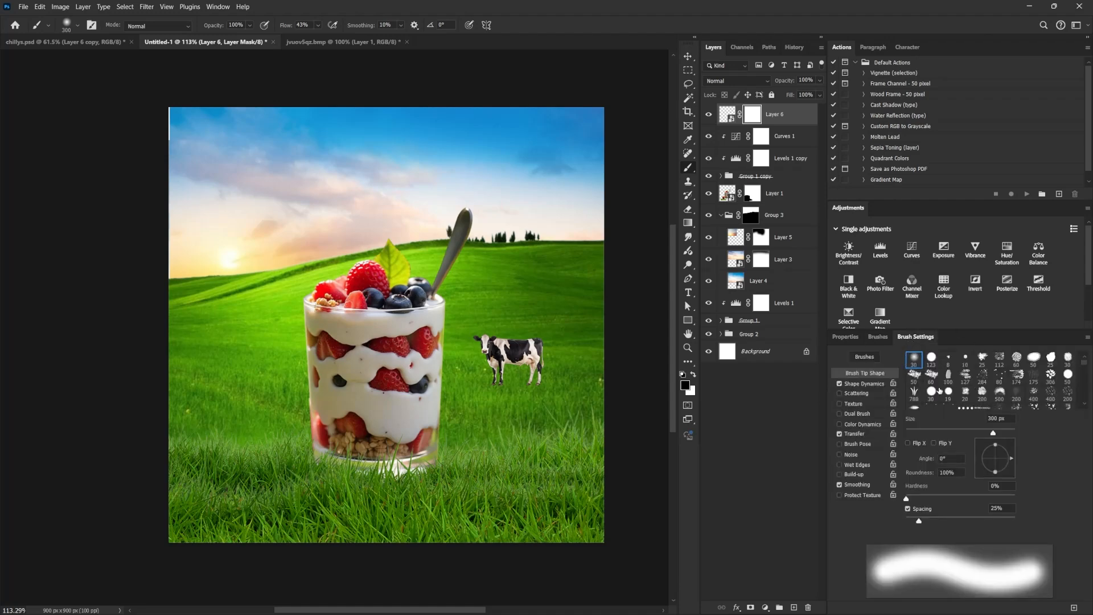
{"action": "left_click", "coordinate": [915, 394]}
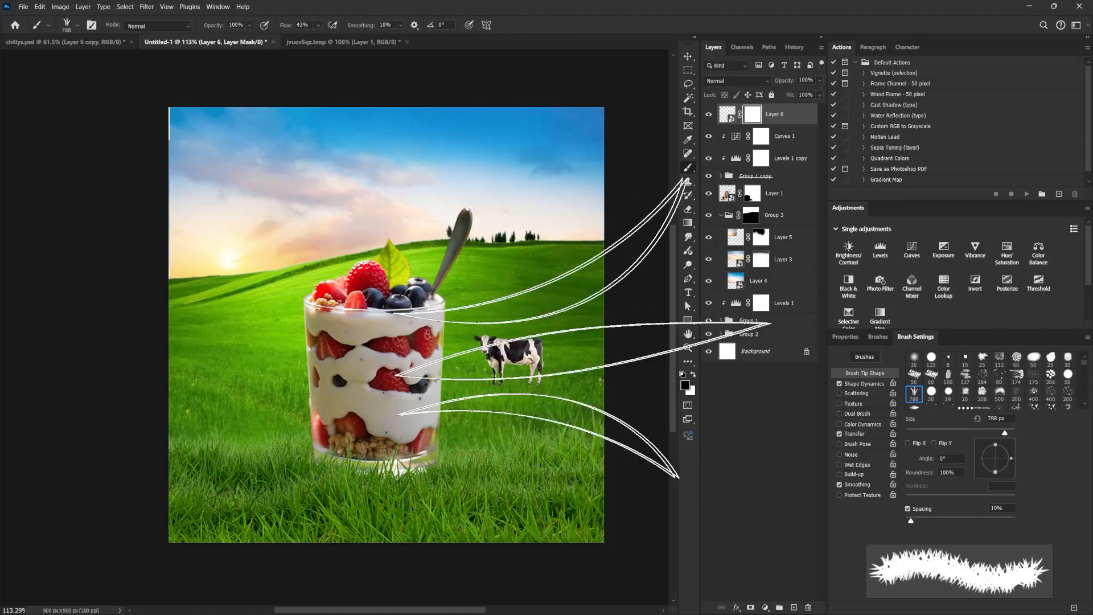
Turn off Shape Dynamics, reduce the grass brush to 25 px, and mask the cow's hooves so they sink into the grass.
{"action": "key", "text": "["}
{"action": "key", "text": "["}
{"action": "key", "text": "["}
{"action": "key", "text": "["}
{"action": "key", "text": "["}
{"action": "key", "text": "["}
{"action": "key", "text": "["}
{"action": "key", "text": "["}
{"action": "key", "text": "["}
{"action": "key", "text": "["}
{"action": "key", "text": "["}
{"action": "key", "text": "["}
{"action": "key", "text": "["}
{"action": "key", "text": "["}
{"action": "key", "text": "["}
{"action": "key", "text": "["}
{"action": "key", "text": "["}
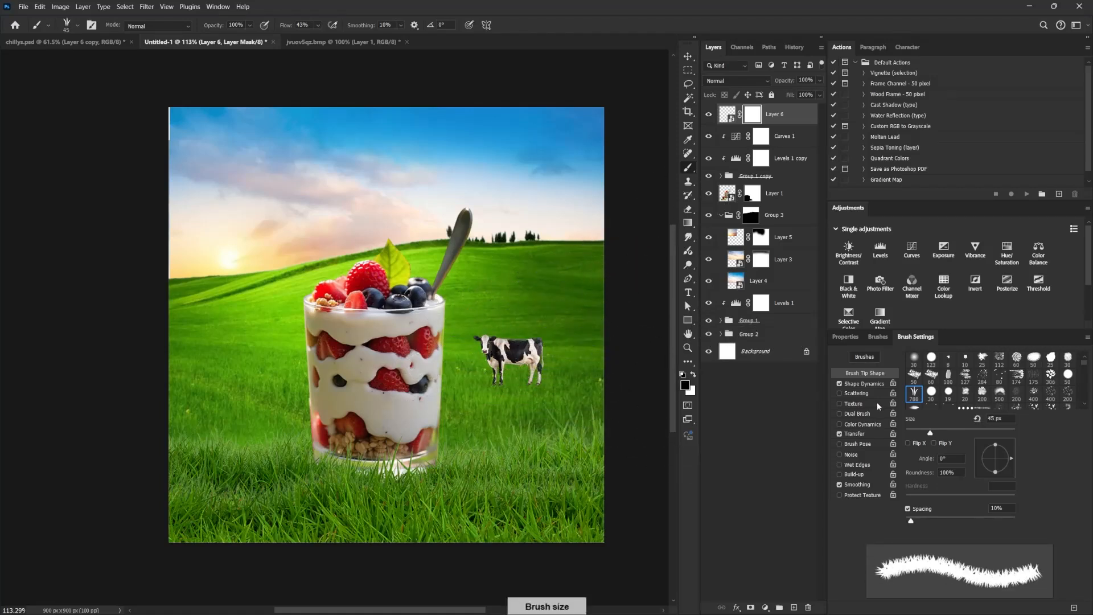
{"action": "left_click", "coordinate": [839, 384]}
{"action": "key", "text": "["}
{"action": "key", "text": "["}
{"action": "key", "text": "["}
{"action": "key", "text": "bracketright"}
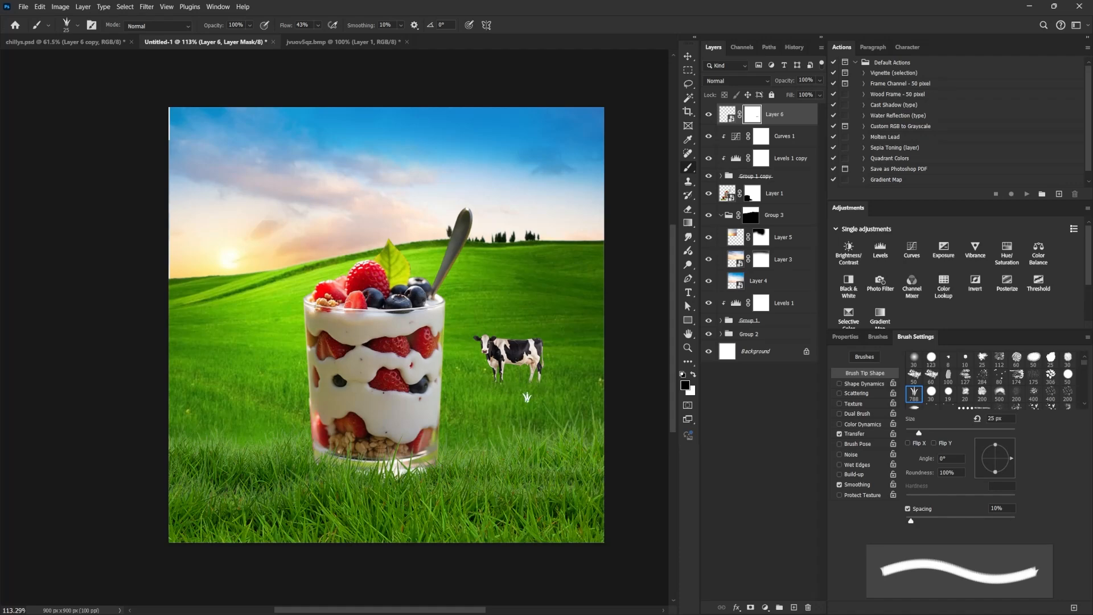
Create a new layer beneath the cow and prepare a black soft round brush at 50 px with 30% roundness.
{"action": "left_click", "coordinate": [791, 135]}
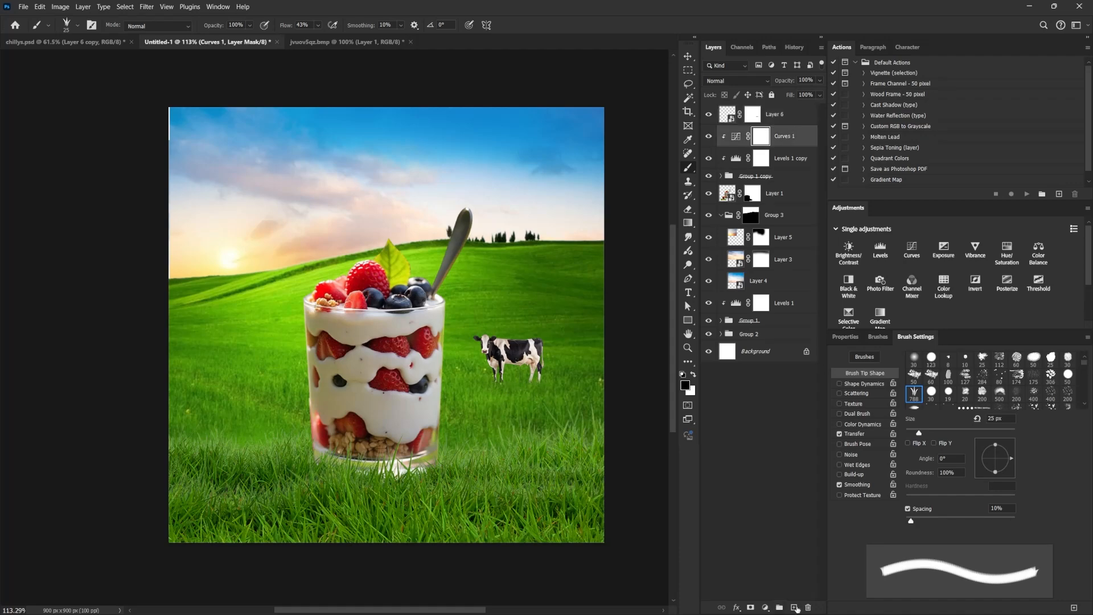
{"action": "left_click", "coordinate": [795, 608]}
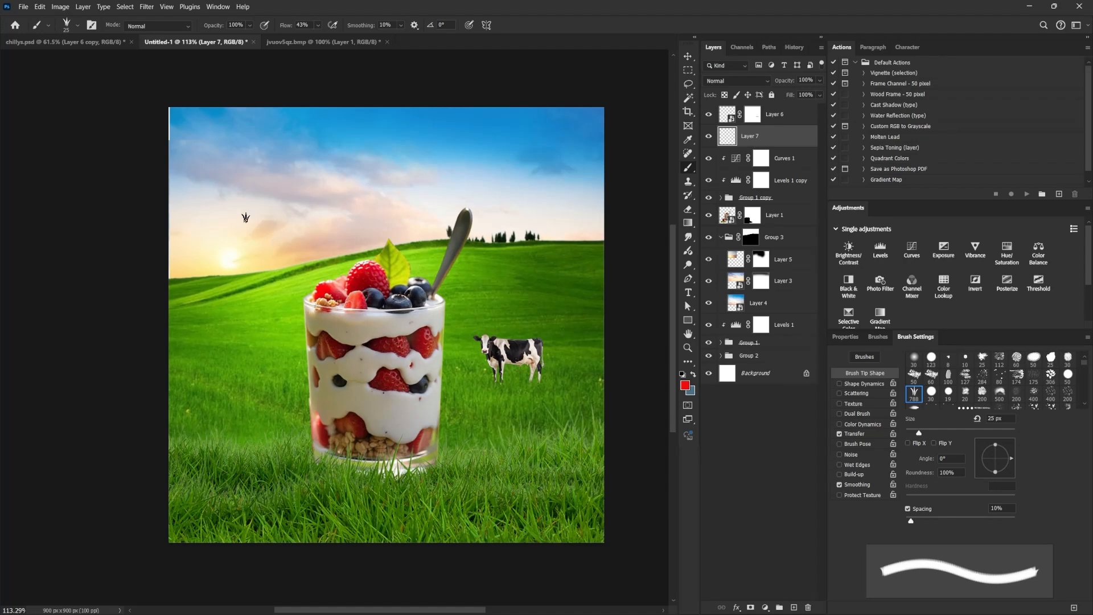
{"action": "left_click", "coordinate": [913, 358]}
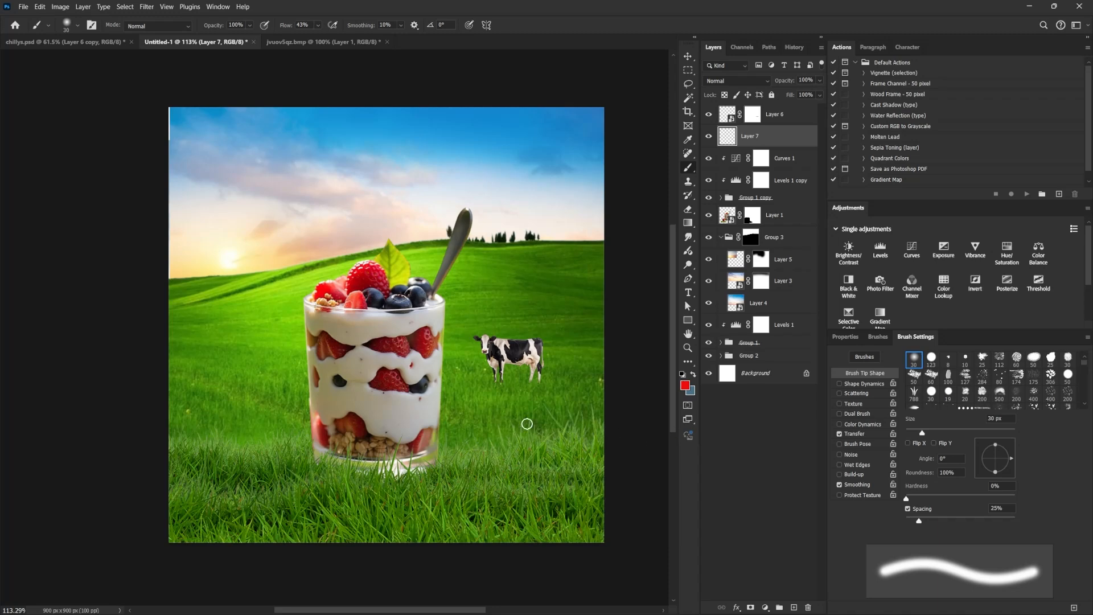
{"action": "left_click", "coordinate": [684, 376]}
{"action": "key", "text": "bracketright"}
{"action": "key", "text": "bracketright"}
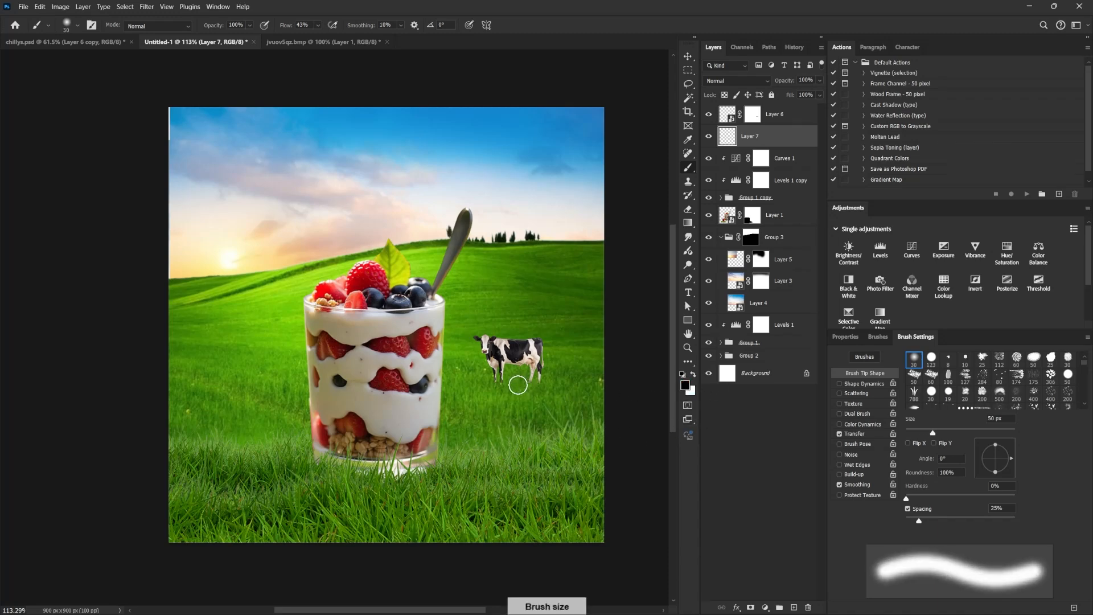
{"action": "left_click_drag", "start_coordinate": [995, 444], "coordinate": [998, 458]}
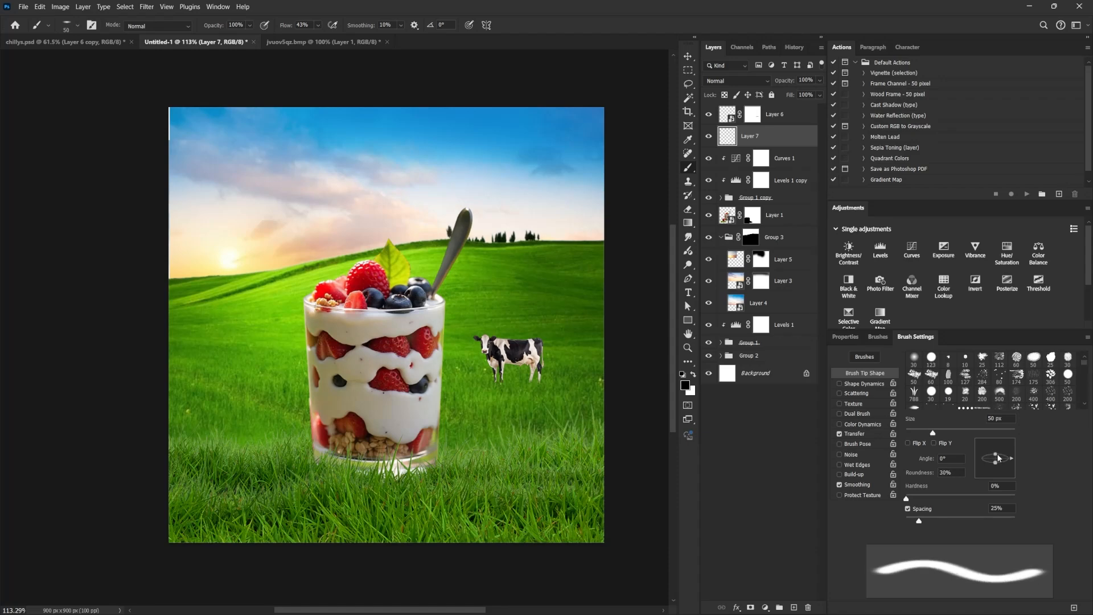
Try painting a shadow stroke under the cow with the flattened brush at 35 px, and undo it.
{"action": "key", "text": "bracketleft"}
{"action": "key", "text": "bracketleft"}
{"action": "key", "text": "bracketright"}
{"action": "key", "text": "bracketright"}
{"action": "key", "text": "bracketright"}
{"action": "key", "text": "bracketright"}
{"action": "key", "text": "bracketleft"}
{"action": "key", "text": "bracketleft"}
{"action": "key", "text": "bracketleft"}
{"action": "key", "text": "bracketleft"}
{"action": "key", "text": "bracketleft"}
{"action": "left_click_drag", "start_coordinate": [502, 379], "coordinate": [521, 378]}
{"action": "key", "text": "ctrl+z"}
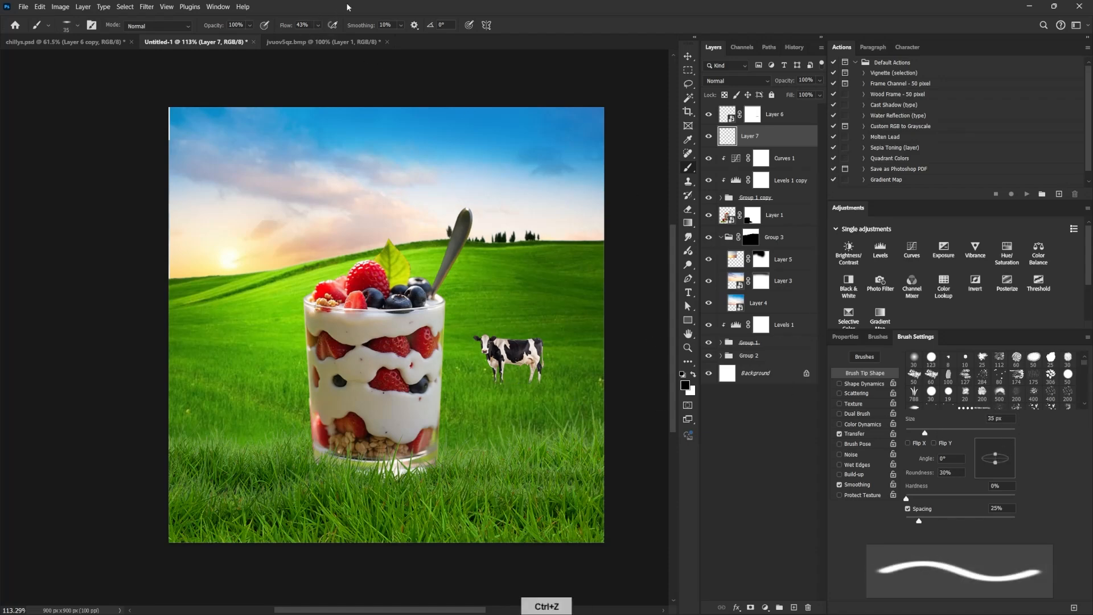
Lower the brush flow to 3%, testing shadow strokes under the cow and undoing them.
{"action": "left_click", "coordinate": [317, 25]}
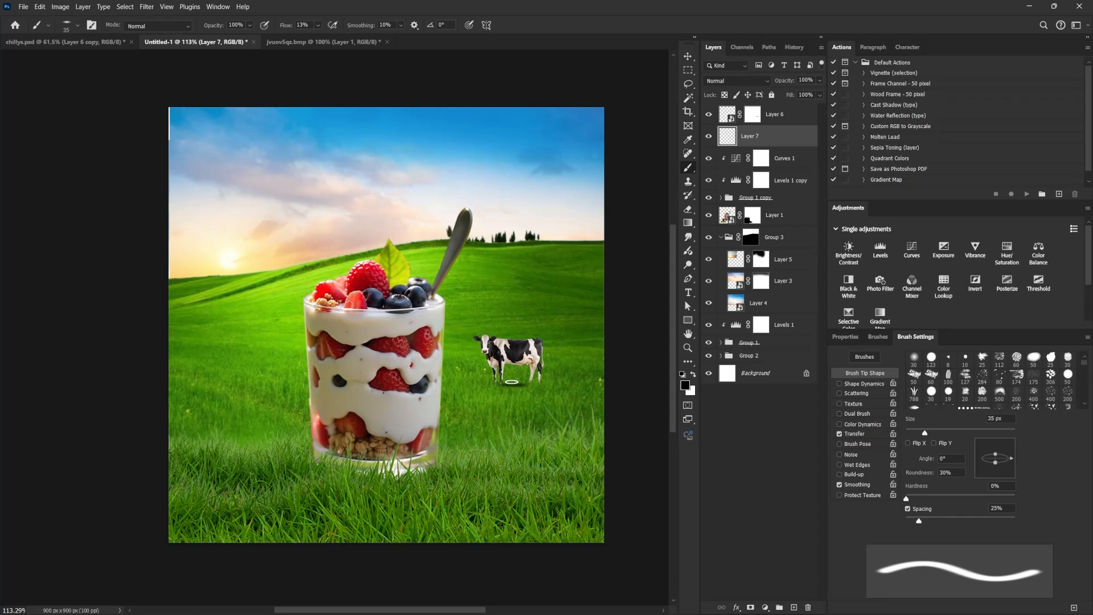
{"action": "key", "text": "ctrl+z"}
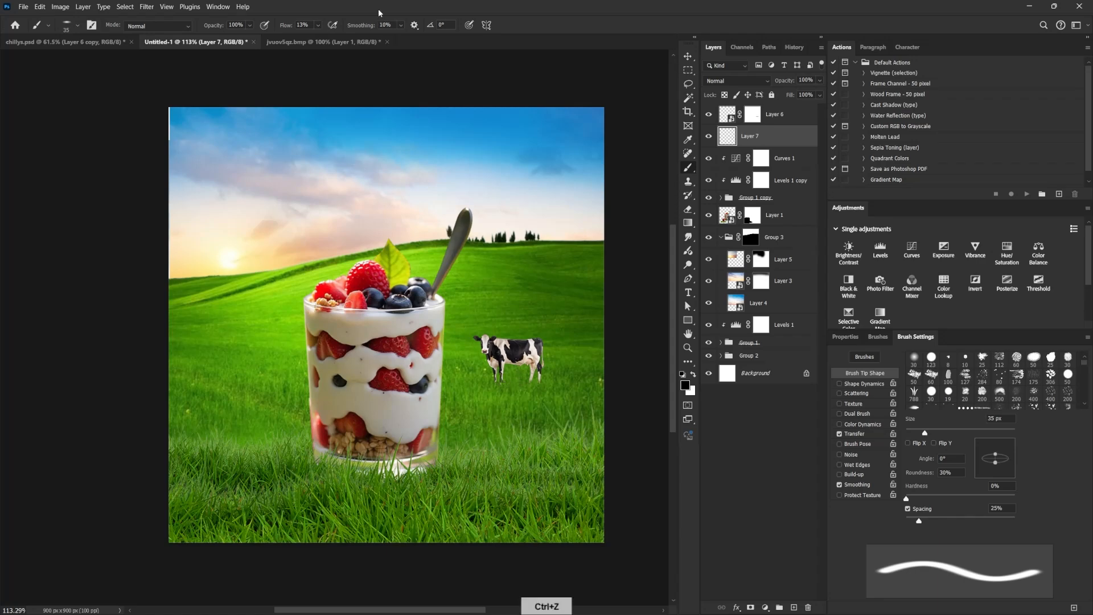
{"action": "left_click", "coordinate": [318, 25]}
{"action": "left_click_drag", "start_coordinate": [318, 38], "coordinate": [316, 39]}
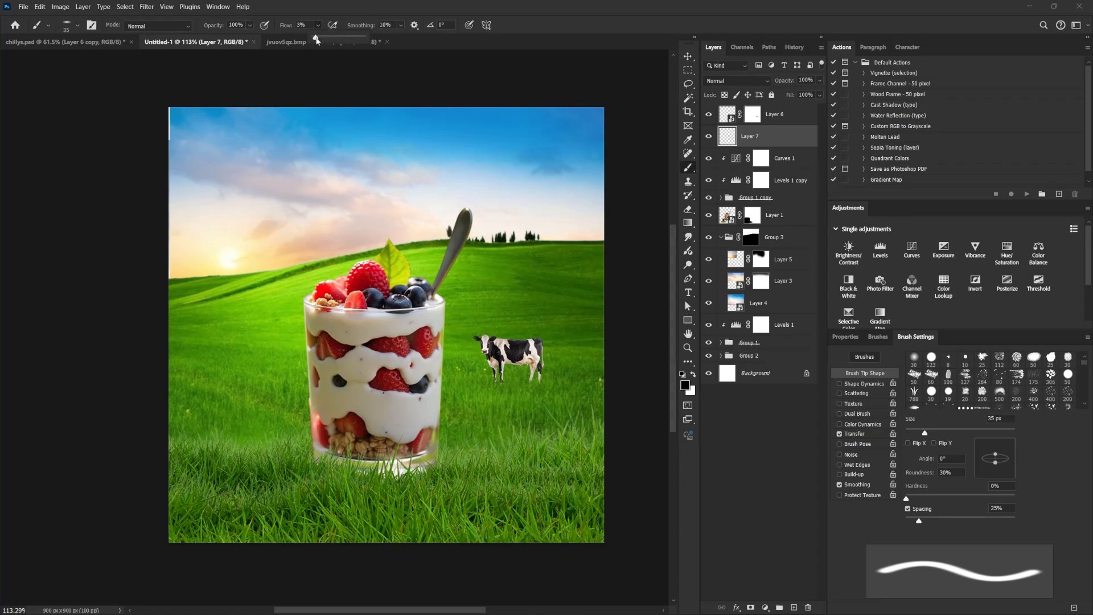
{"action": "left_click", "coordinate": [507, 383]}
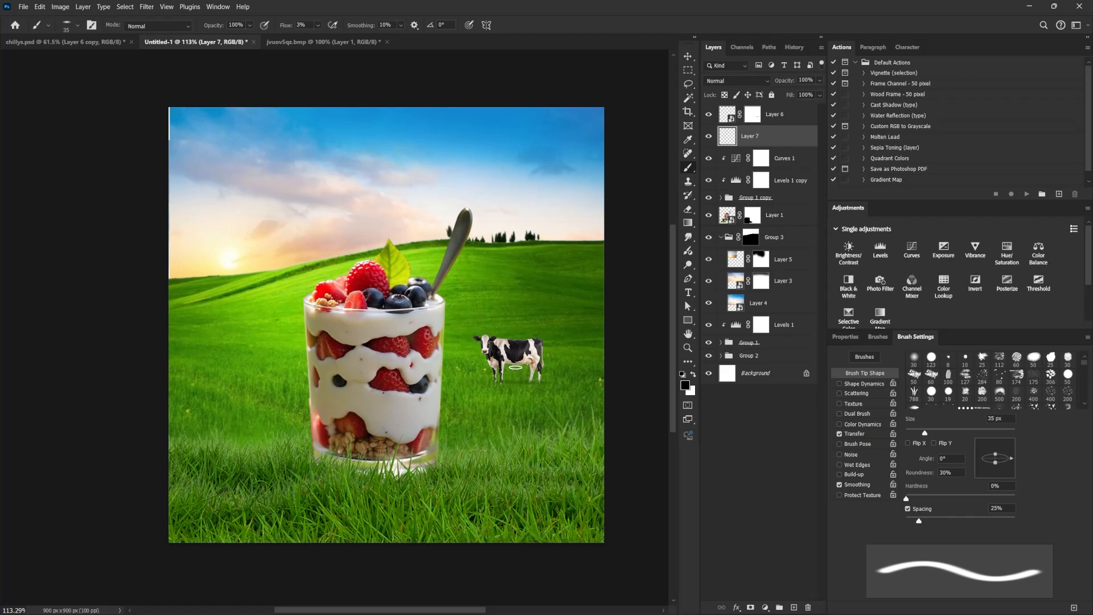
{"action": "key", "text": "ctrl+z"}
{"action": "key", "text": "bracketright"}
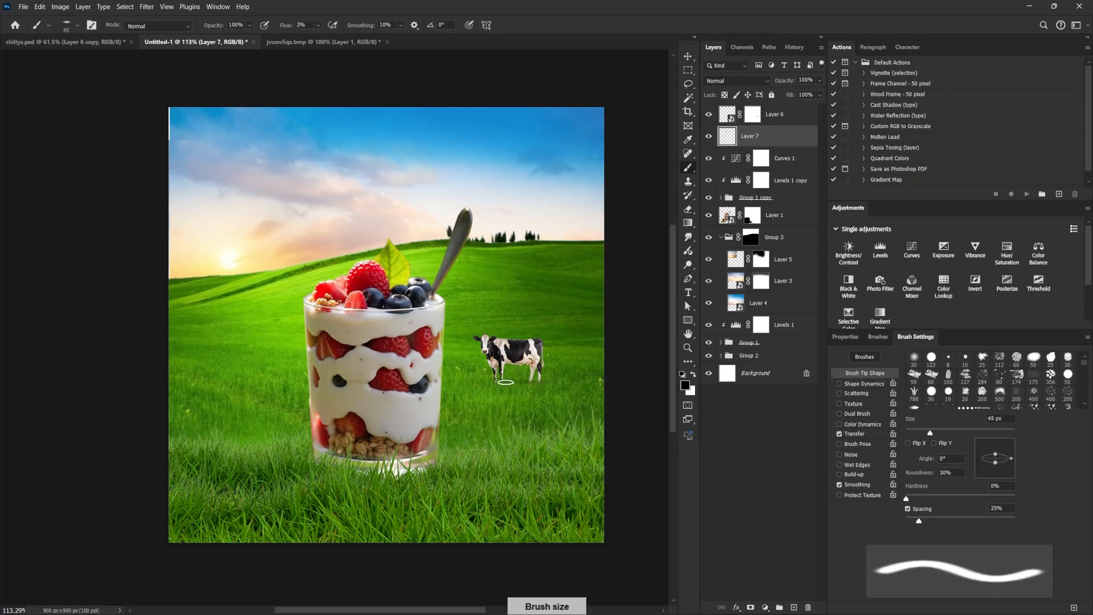
{"action": "key", "text": "ctrl+z"}
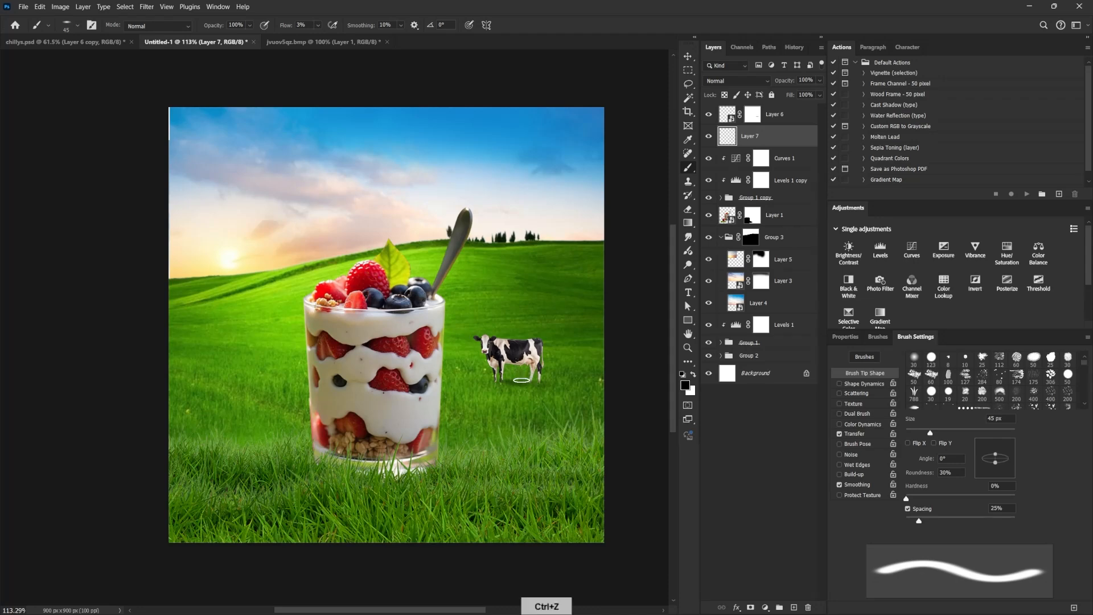
Paint a soft shadow beneath the cow, varying the flattened brush between 10 and 40 px, and undo the last strokes.
{"action": "key", "text": "bracketleft"}
{"action": "key", "text": "bracketleft"}
{"action": "key", "text": "bracketleft"}
{"action": "key", "text": "bracketleft"}
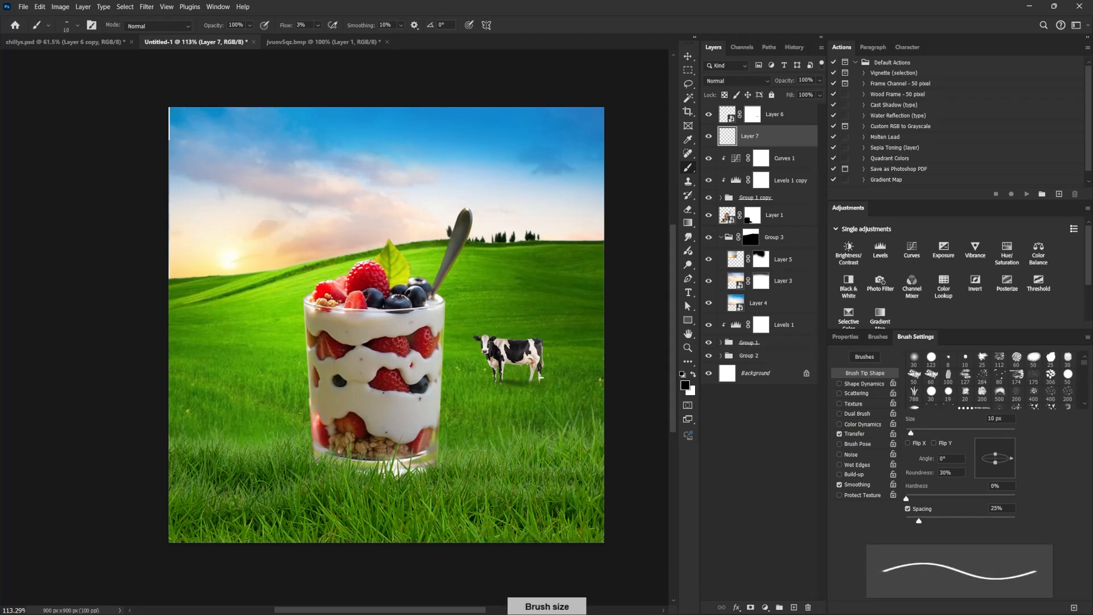
{"action": "key", "text": "bracketright"}
{"action": "key", "text": "bracketleft"}
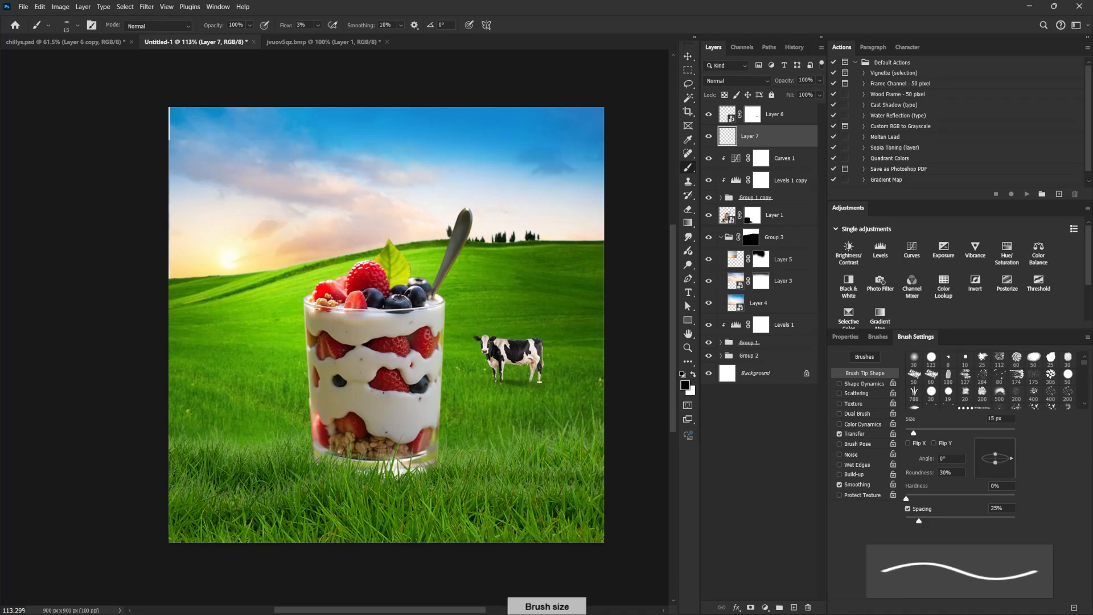
{"action": "key", "text": "bracketright"}
{"action": "key", "text": "bracketright"}
{"action": "key", "text": "bracketright"}
{"action": "key", "text": "bracketright"}
{"action": "key", "text": "bracketright"}
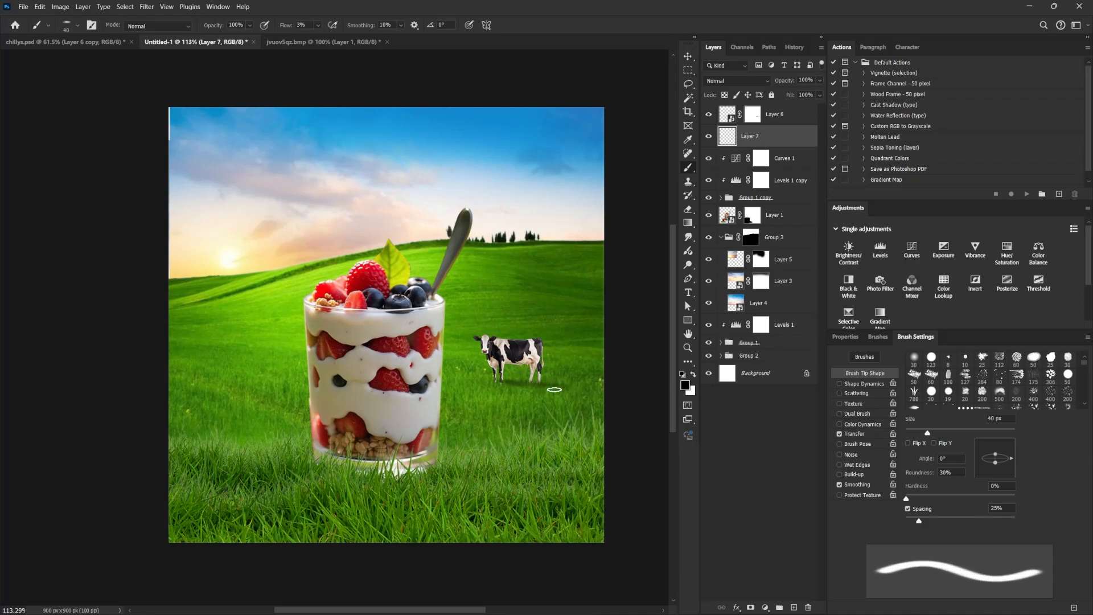
{"action": "key", "text": "ctrl+z"}
{"action": "key", "text": "ctrl+z"}
Prepare a soft 50 px eraser and slightly adjust the cow's shadow with Free Transform.
{"action": "left_click", "coordinate": [688, 210]}
{"action": "key", "text": "bracketleft"}
{"action": "key", "text": "bracketleft"}
{"action": "key", "text": "bracketleft"}
{"action": "key", "text": "bracketleft"}
{"action": "key", "text": "bracketleft"}
{"action": "key", "text": "bracketleft"}
{"action": "key", "text": "bracketleft"}
{"action": "key", "text": "bracketleft"}
{"action": "key", "text": "bracketleft"}
{"action": "key", "text": "bracketleft"}
{"action": "key", "text": "bracketleft"}
{"action": "key", "text": "bracketleft"}
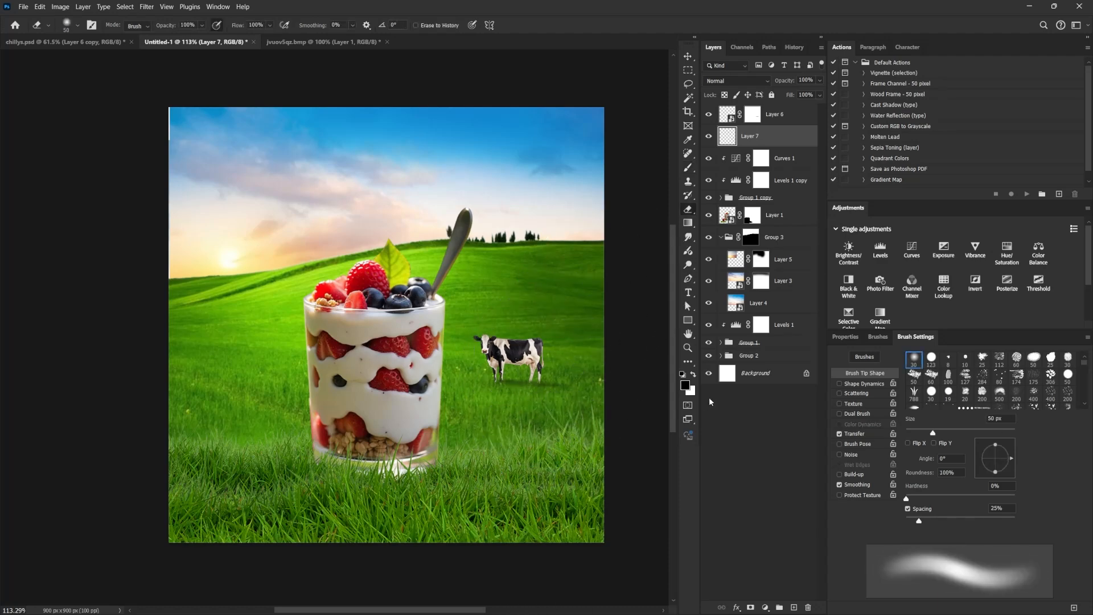
{"action": "key", "text": "ctrl+t"}
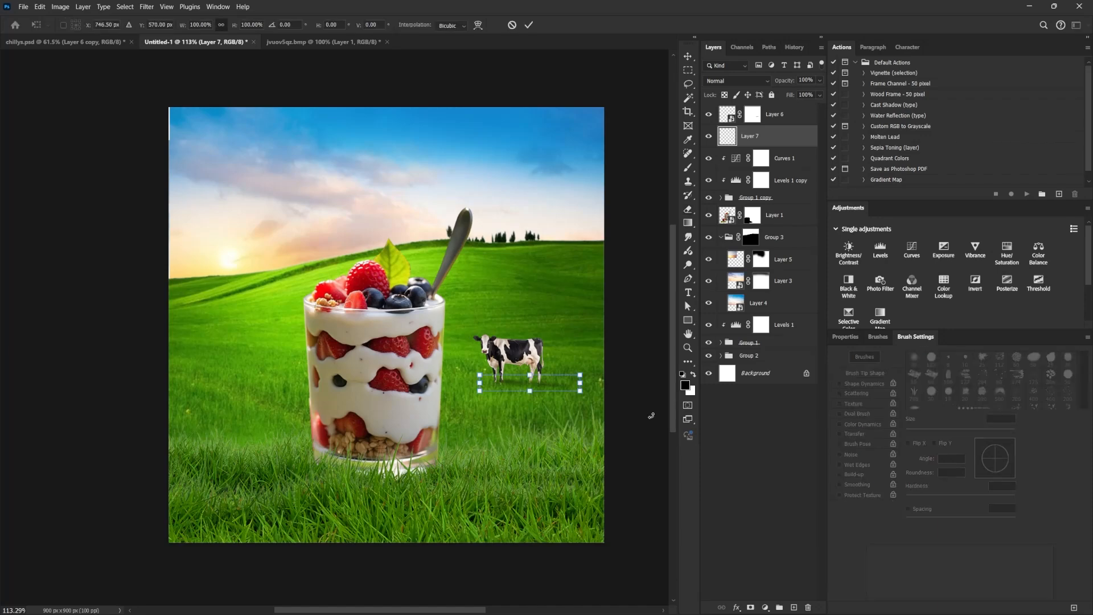
{"action": "left_click_drag", "start_coordinate": [592, 407], "coordinate": [593, 401]}
{"action": "key", "text": "Return"}
{"action": "key", "text": "e"}
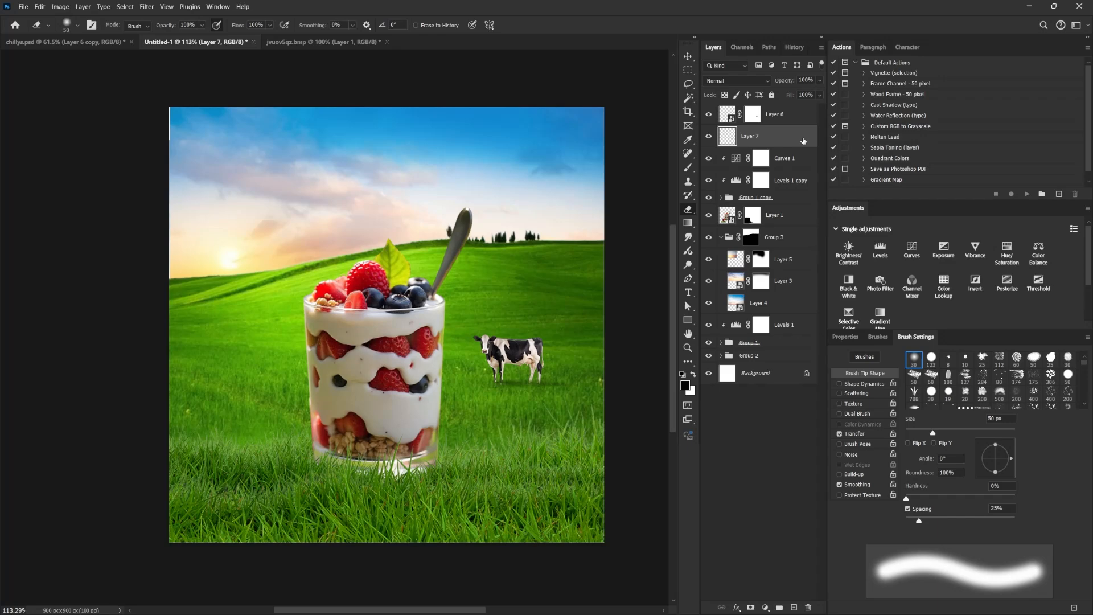
Blend the cow's shadow into the grass by splitting the underlying layer's white Blend If slider to 67 / 131.
{"action": "double_click", "coordinate": [803, 140]}
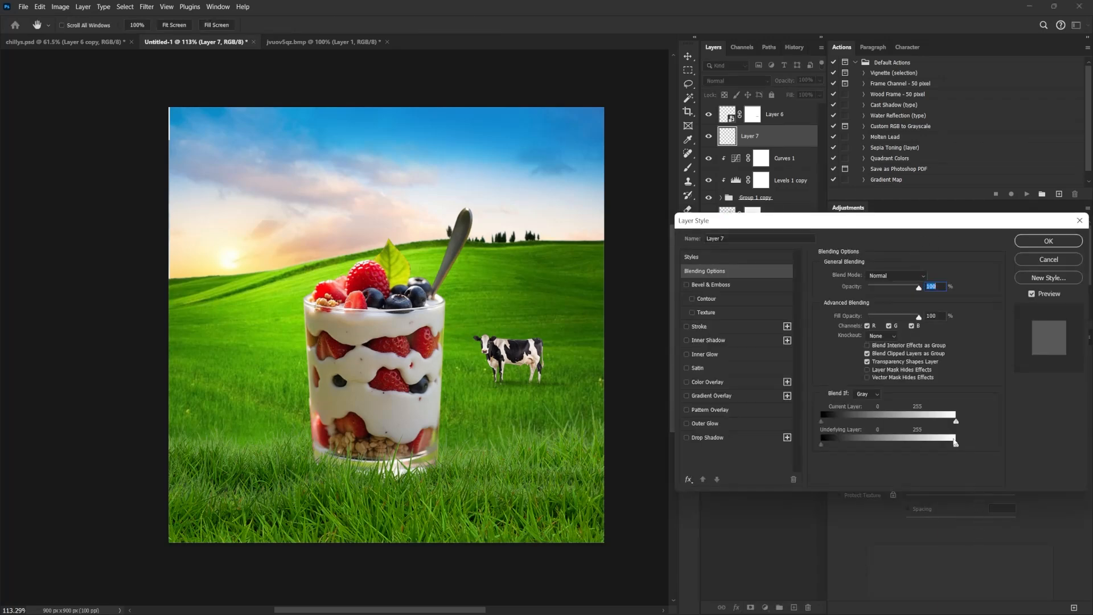
{"action": "mouse_move", "coordinate": [956, 446]}
{"action": "left_mouse_down"}
{"action": "mouse_move", "coordinate": [869, 444]}
{"action": "mouse_move", "coordinate": [956, 445]}
{"action": "left_mouse_up"}
{"action": "left_click_drag", "start_coordinate": [890, 454], "coordinate": [790, 444]}
{"action": "left_click_drag", "start_coordinate": [910, 445], "coordinate": [876, 449]}
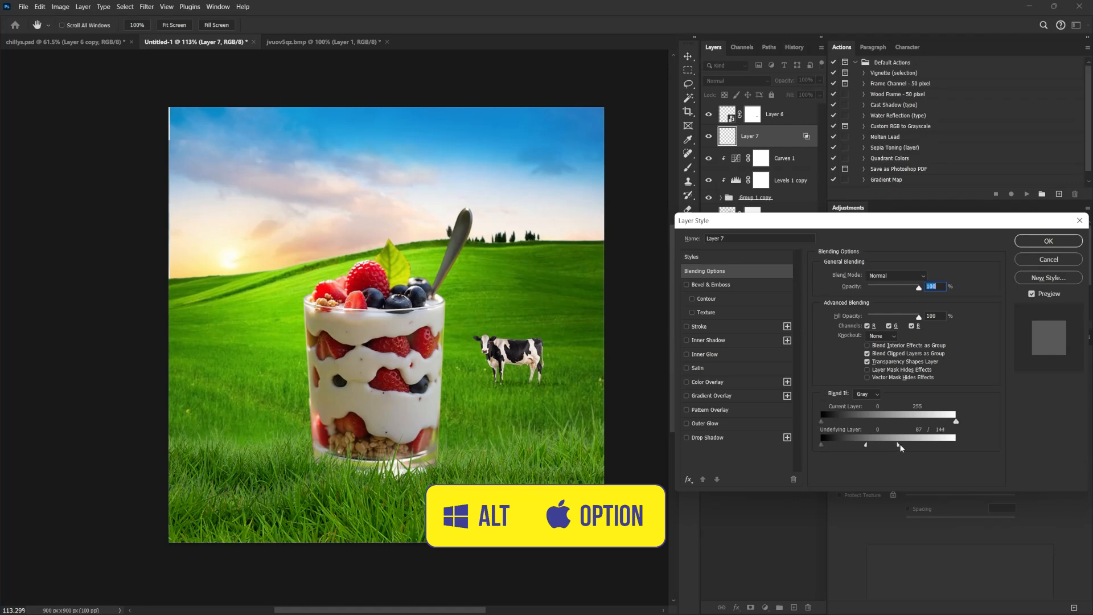
{"action": "left_click", "coordinate": [1029, 242]}
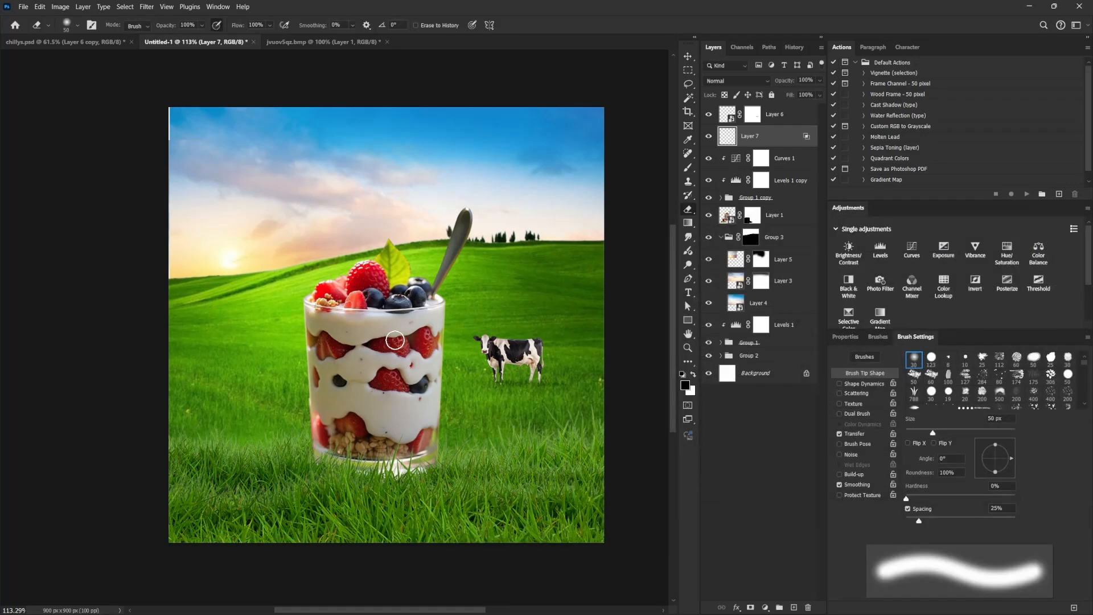
Add a Curves adjustment above the cow layer and shape an S-curve with points 61 to 44 and 152 to 158.
{"action": "left_click", "coordinate": [775, 119]}
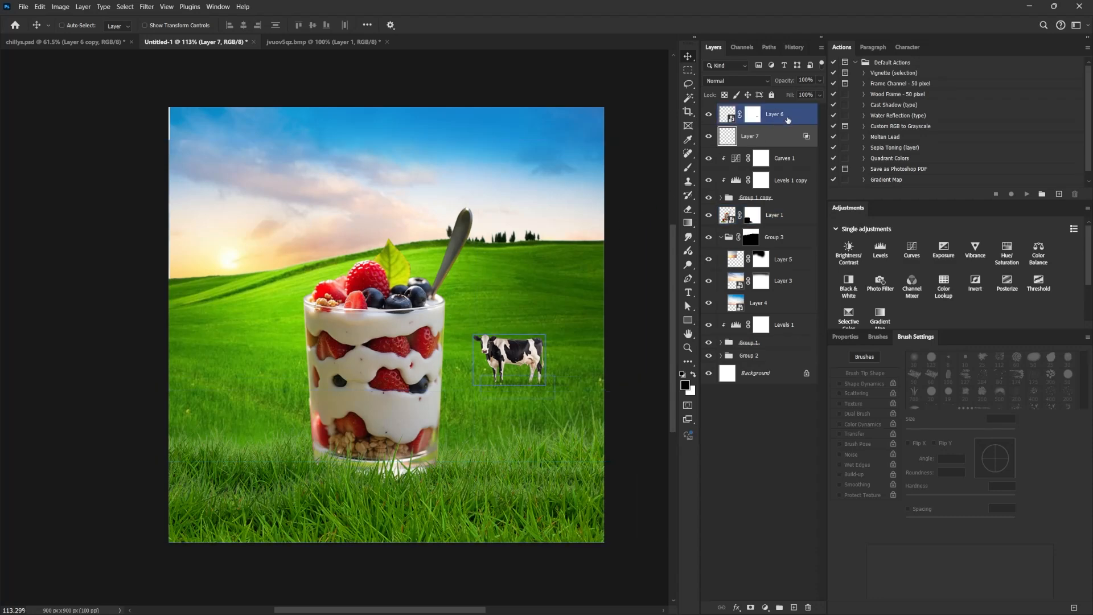
{"action": "left_click", "coordinate": [787, 120]}
{"action": "left_click", "coordinate": [794, 608]}
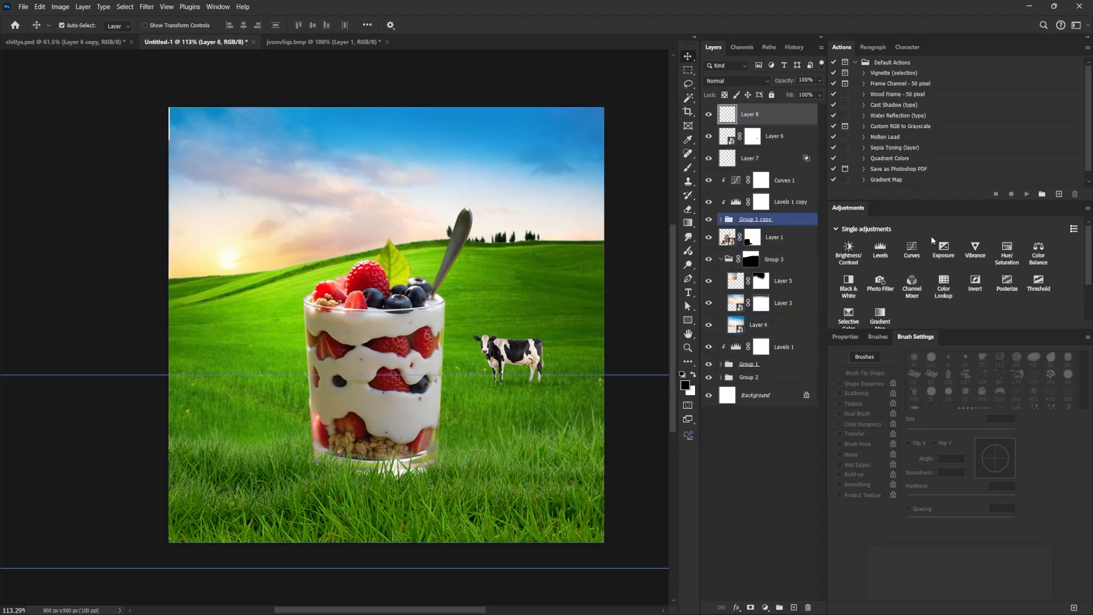
{"action": "key", "text": "ctrl+z"}
{"action": "left_click", "coordinate": [911, 250]}
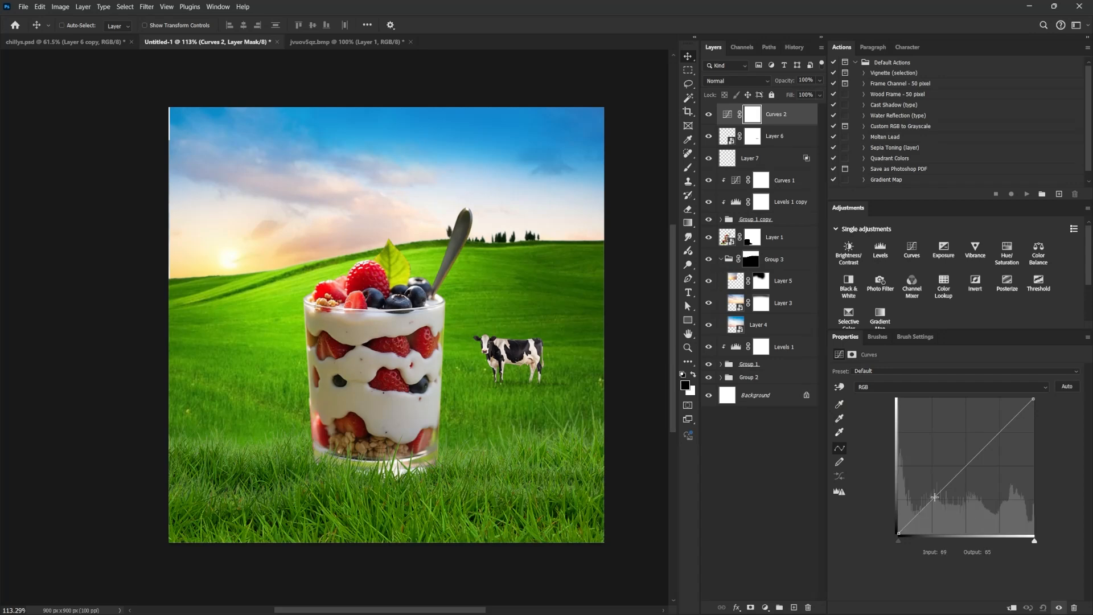
{"action": "left_click_drag", "start_coordinate": [934, 497], "coordinate": [931, 503]}
{"action": "left_click_drag", "start_coordinate": [977, 456], "coordinate": [978, 450]}
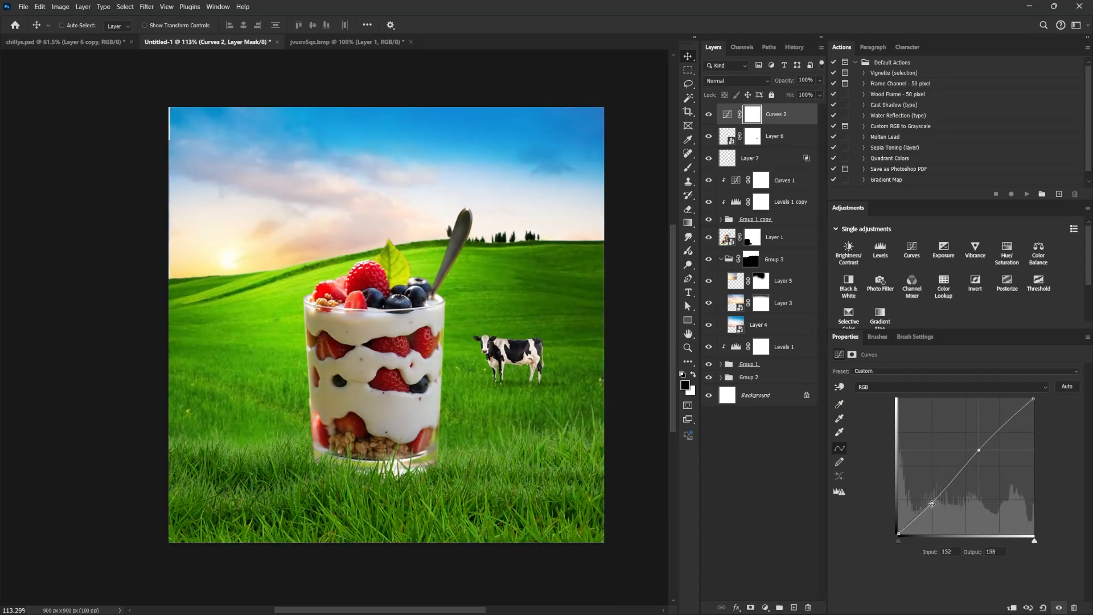
{"action": "left_click_drag", "start_coordinate": [931, 504], "coordinate": [931, 511]}
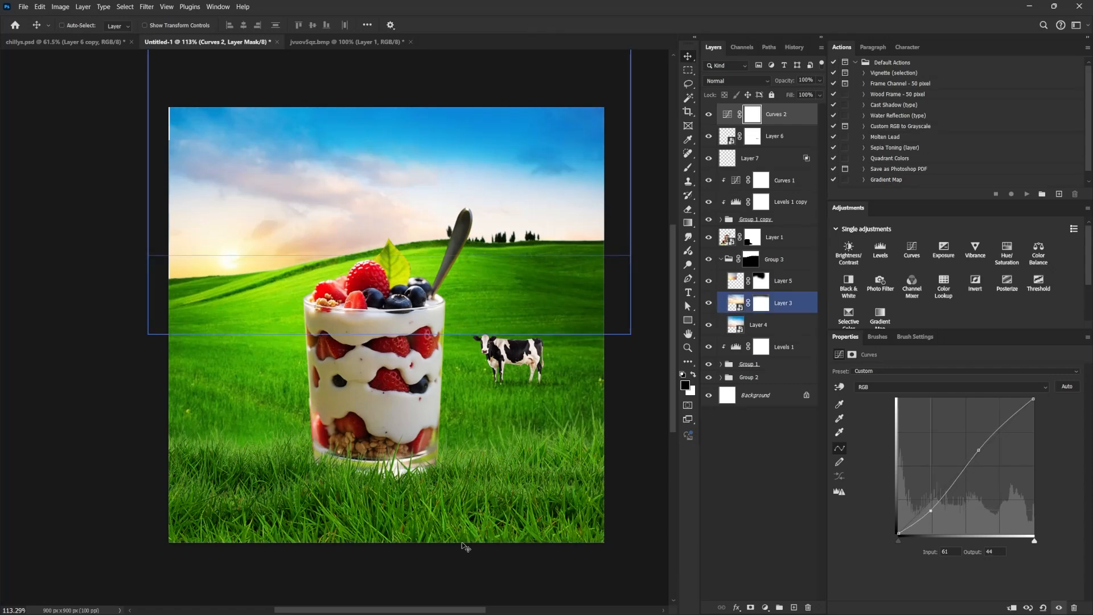
Apply a light Field Blur to the front grass copy inside Group 1 copy.
{"action": "right_click", "coordinate": [468, 521]}
{"action": "left_click", "coordinate": [507, 415]}
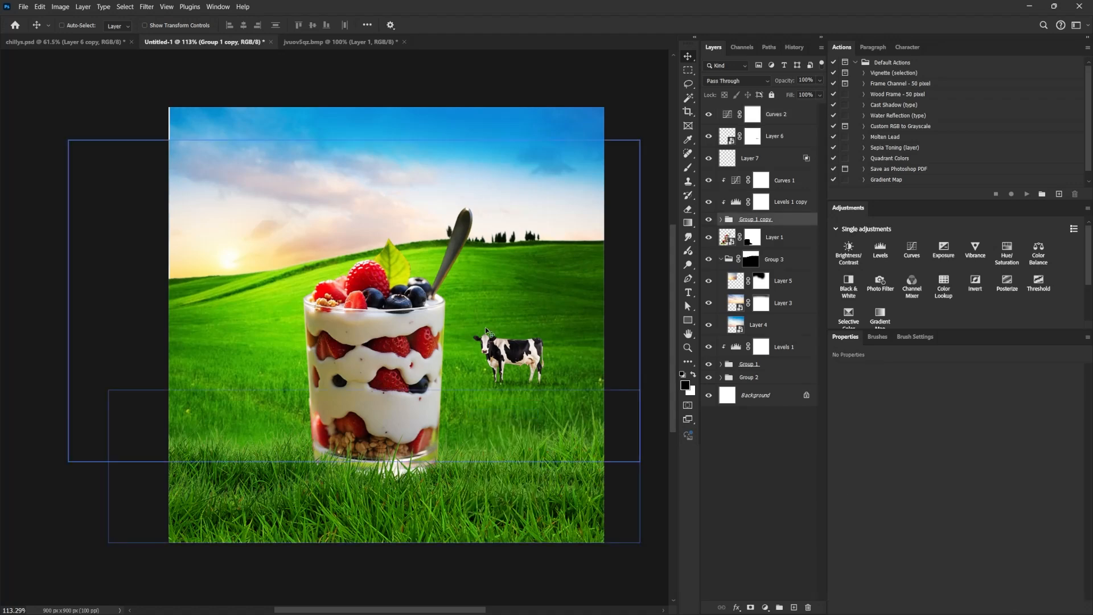
{"action": "left_click", "coordinate": [720, 219]}
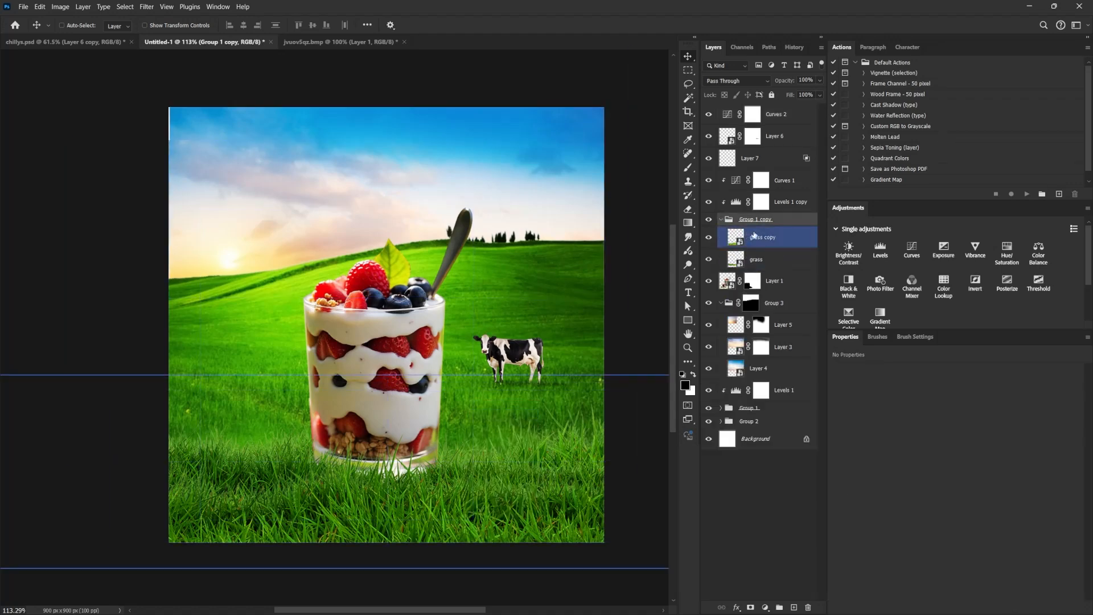
{"action": "left_click", "coordinate": [763, 237]}
{"action": "left_click", "coordinate": [146, 7]}
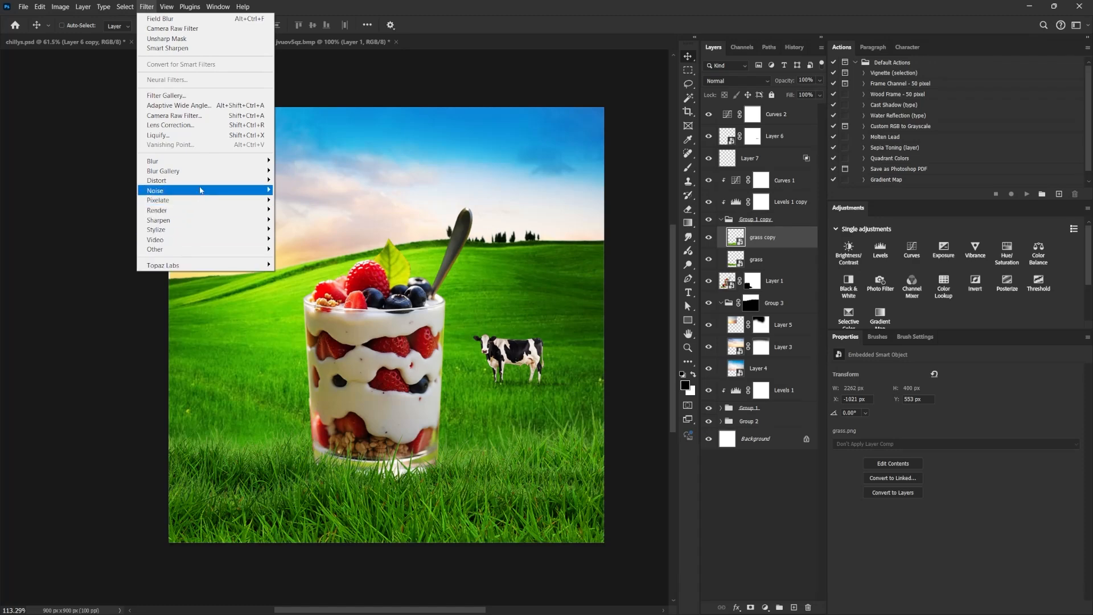
{"action": "mouse_move", "coordinate": [209, 176]}
{"action": "left_click", "coordinate": [296, 170]}
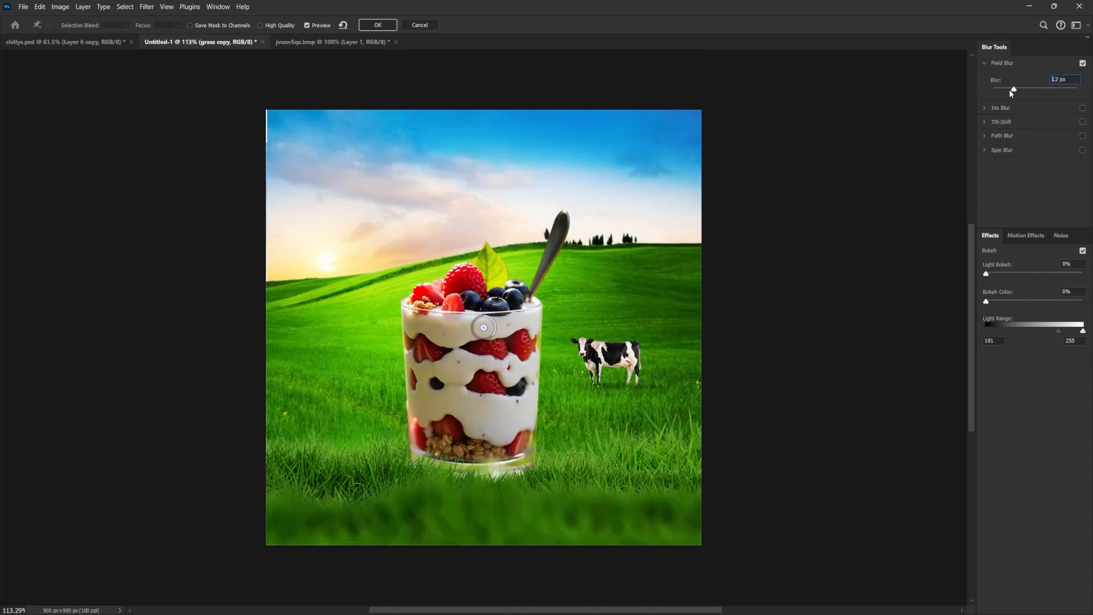
{"action": "left_click_drag", "start_coordinate": [1011, 93], "coordinate": [1002, 93]}
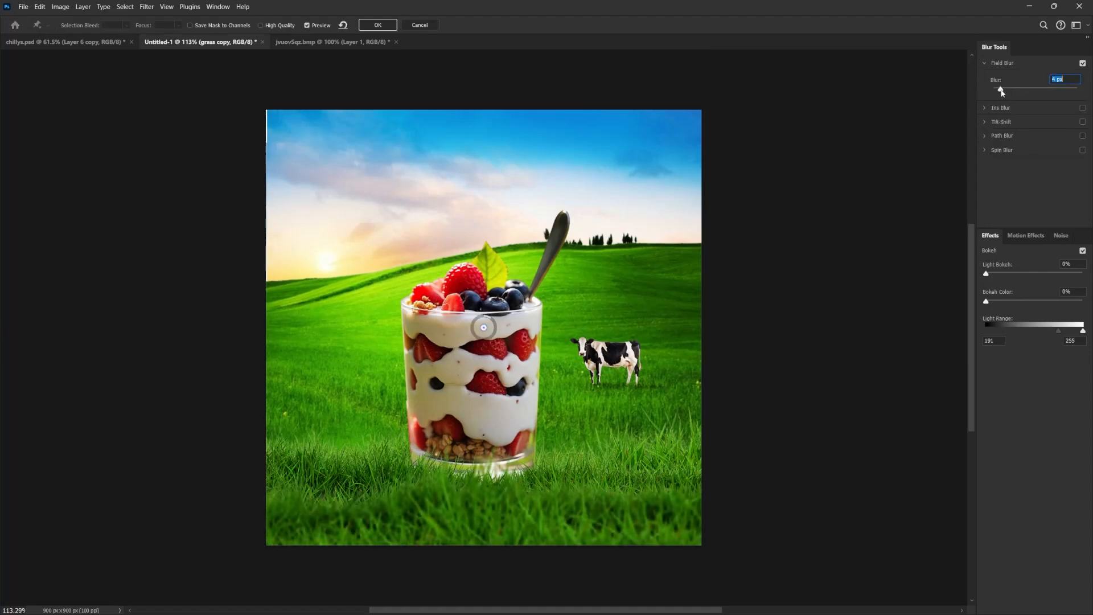
{"action": "left_click_drag", "start_coordinate": [1000, 92], "coordinate": [1005, 94]}
{"action": "left_click", "coordinate": [381, 27]}
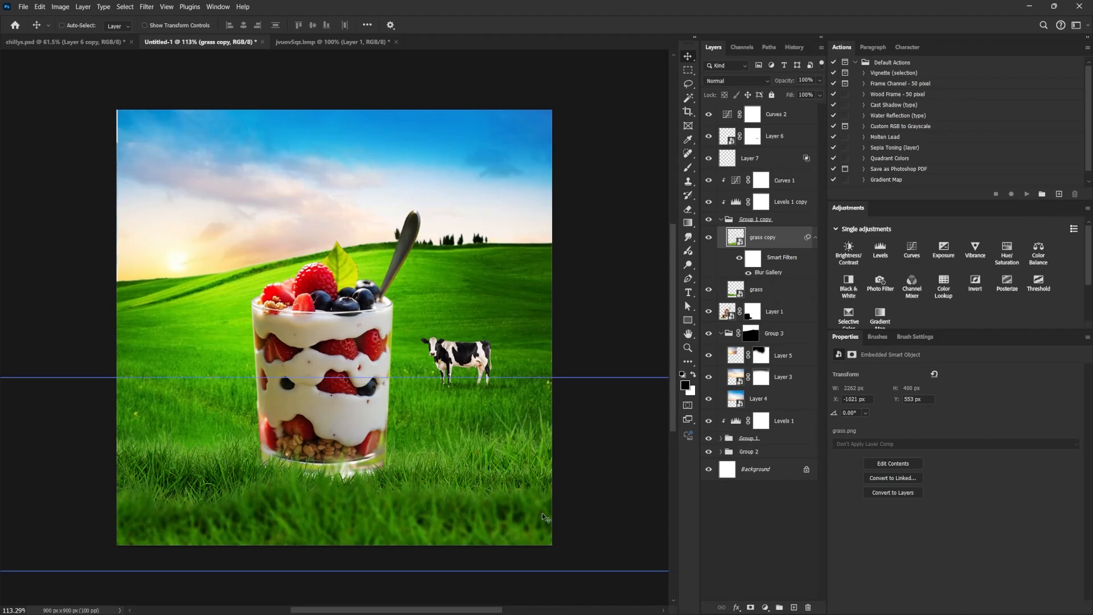
Apply a 1 px Field Blur to the cow on Layer 6.
{"action": "left_click", "coordinate": [477, 366], "text": "ctrl"}
{"action": "right_click", "coordinate": [476, 365]}
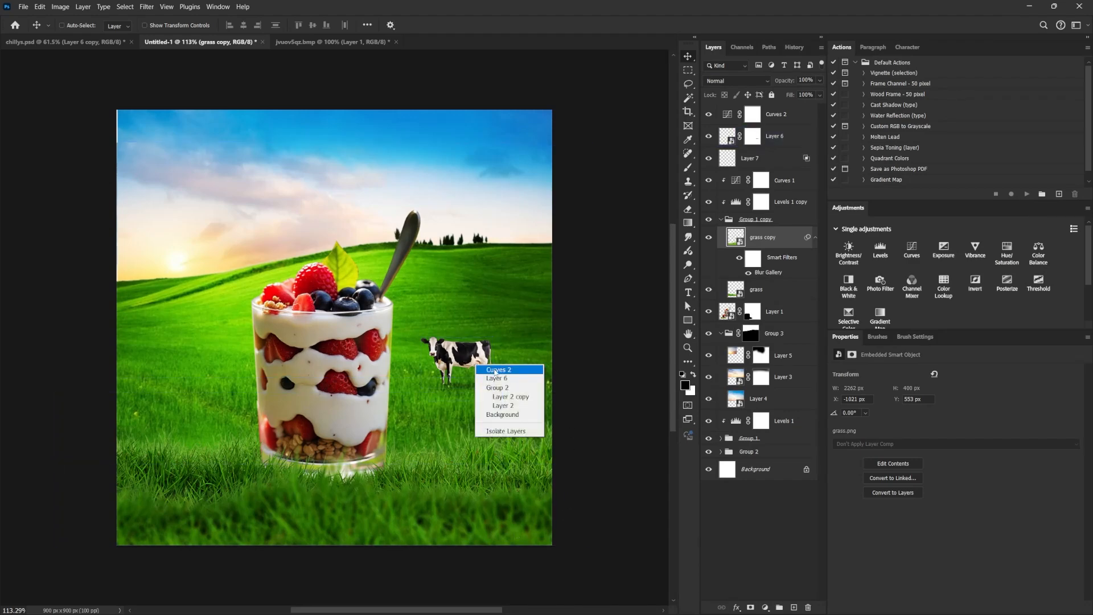
{"action": "left_click", "coordinate": [491, 371]}
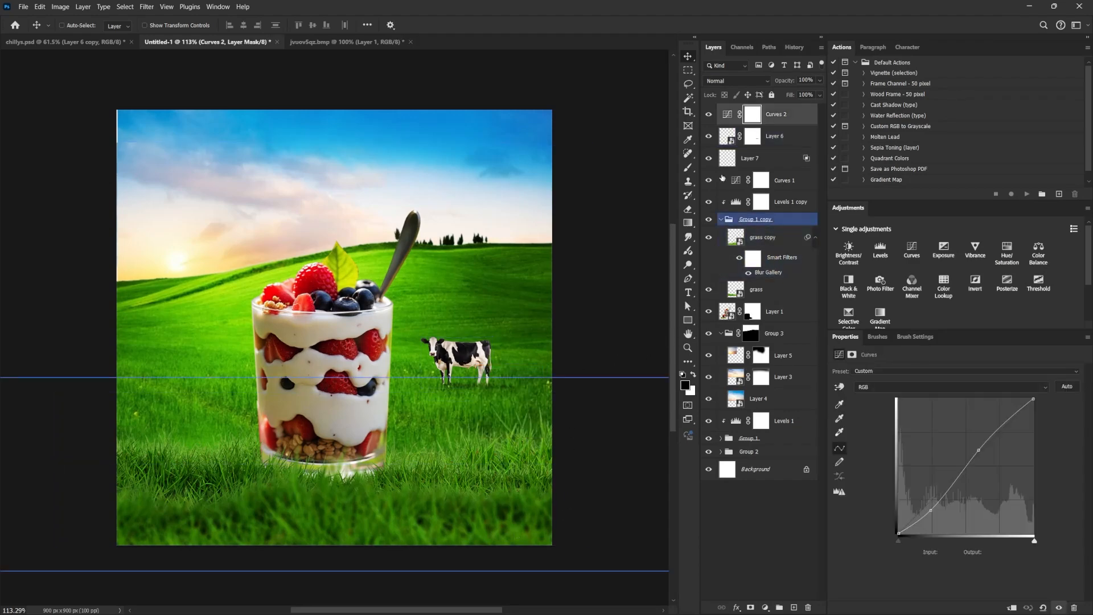
{"action": "left_click", "coordinate": [768, 136]}
{"action": "left_click", "coordinate": [146, 6]}
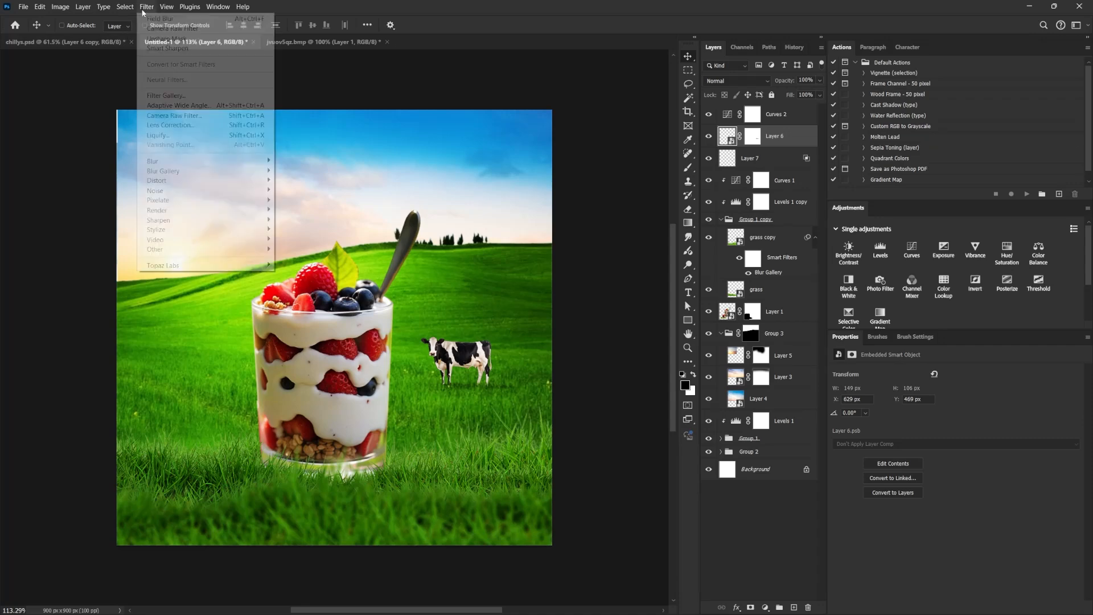
{"action": "mouse_move", "coordinate": [181, 170]}
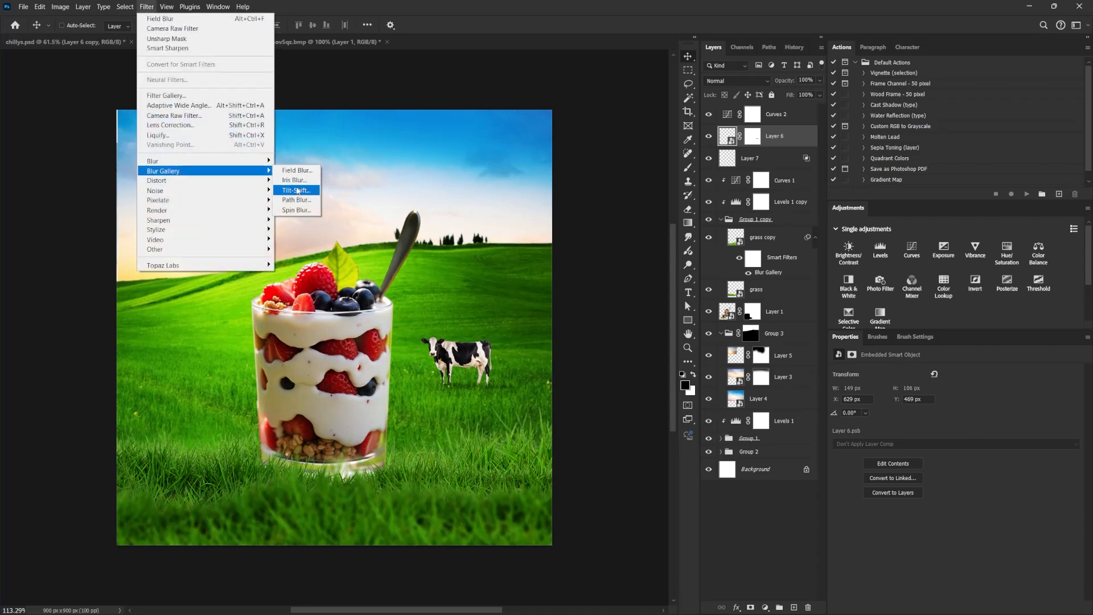
{"action": "left_click", "coordinate": [296, 170]}
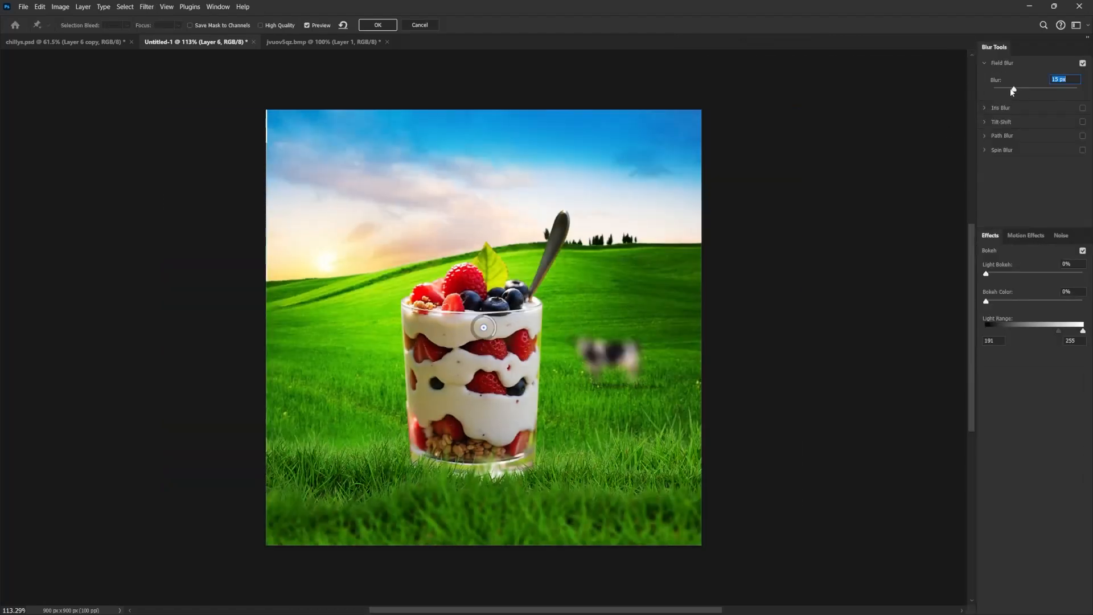
{"action": "left_click_drag", "start_coordinate": [1013, 92], "coordinate": [997, 90]}
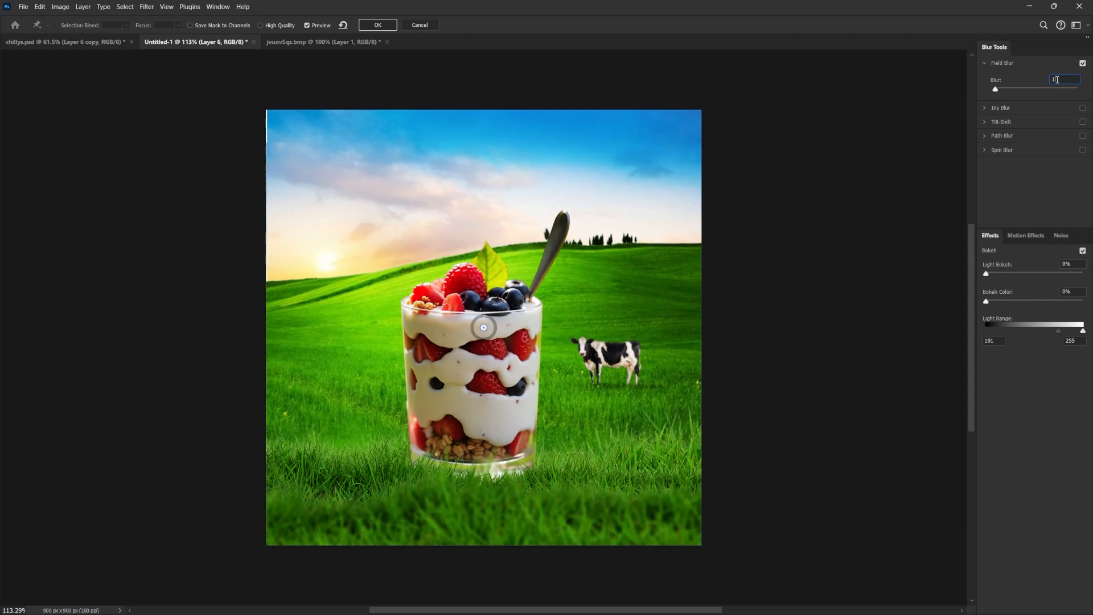
{"action": "left_click", "coordinate": [378, 26]}
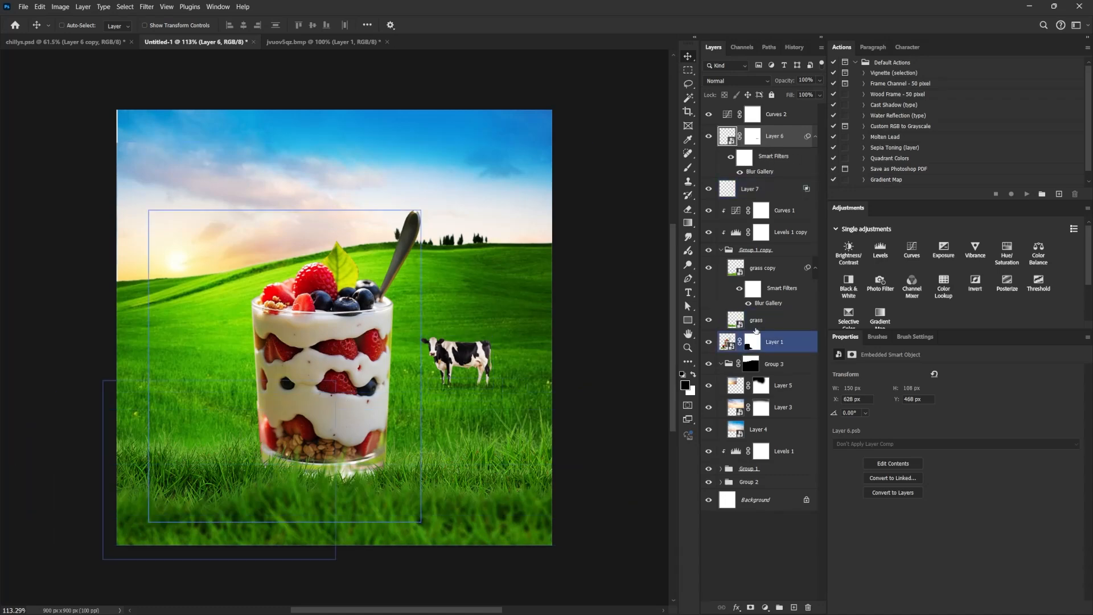
Clip a Curves adjustment to the parfait layer, darken its midtones from input 116 to output 89, and invert the adjustment's mask.
{"action": "left_click", "coordinate": [720, 365]}
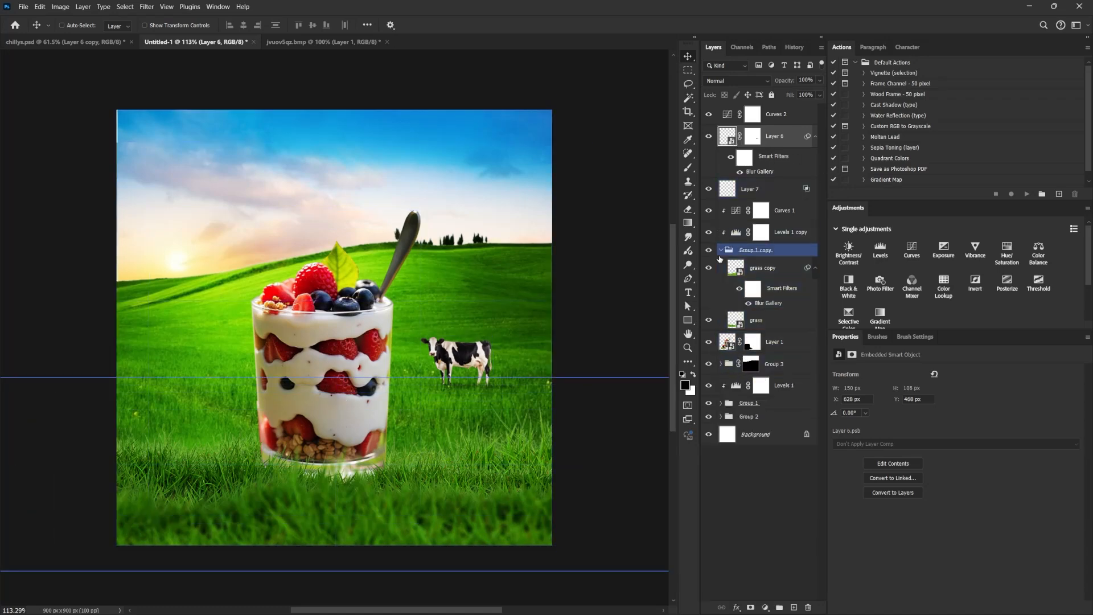
{"action": "left_click", "coordinate": [763, 250]}
{"action": "left_click", "coordinate": [718, 364]}
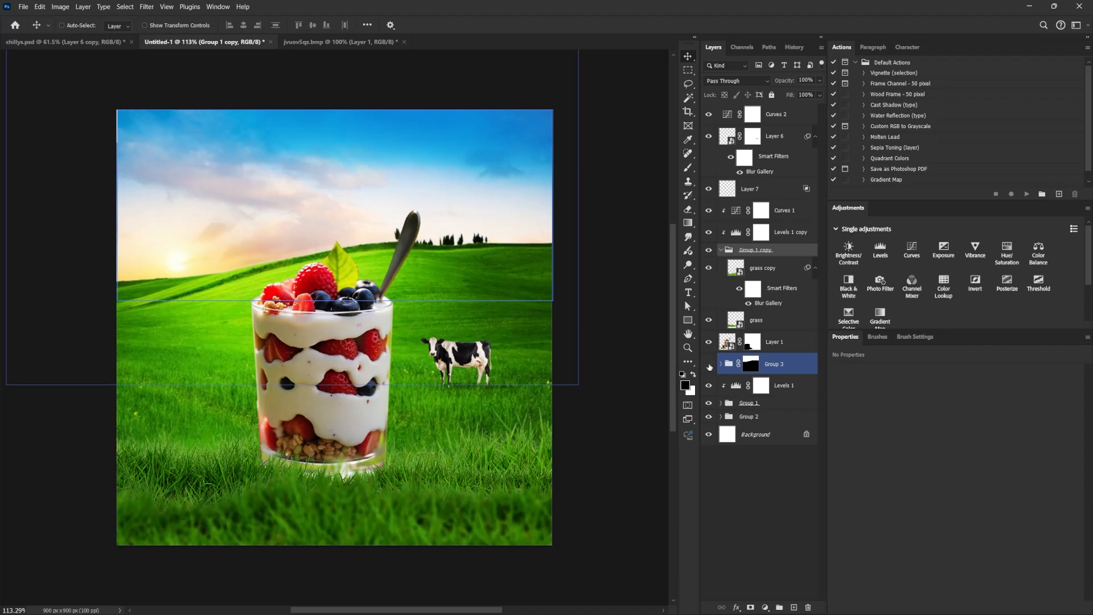
{"action": "left_click", "coordinate": [761, 210]}
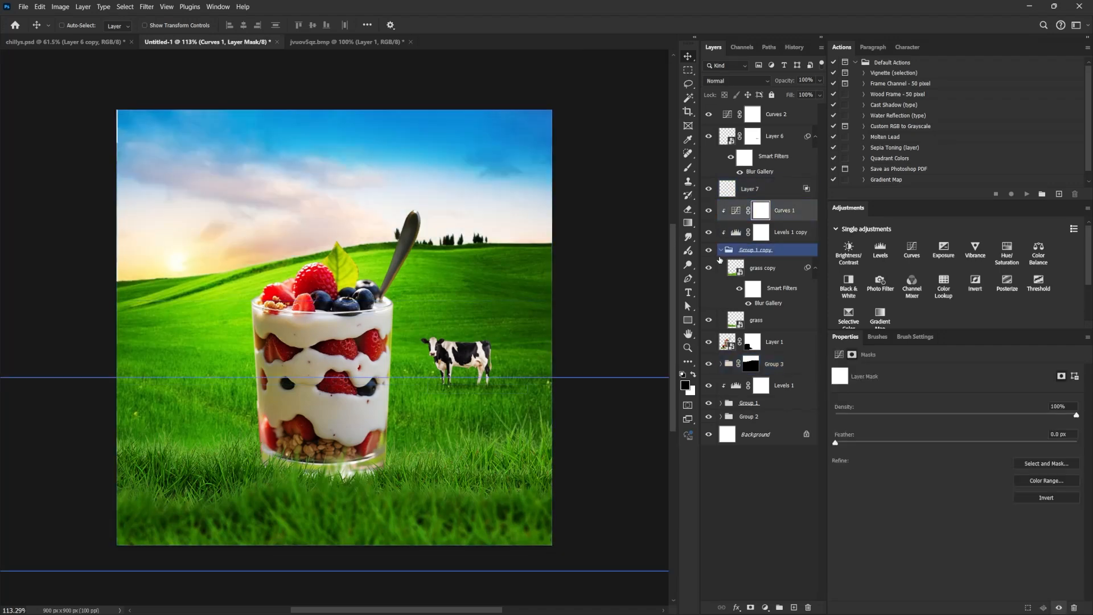
{"action": "left_click", "coordinate": [774, 319]}
{"action": "left_click", "coordinate": [797, 341]}
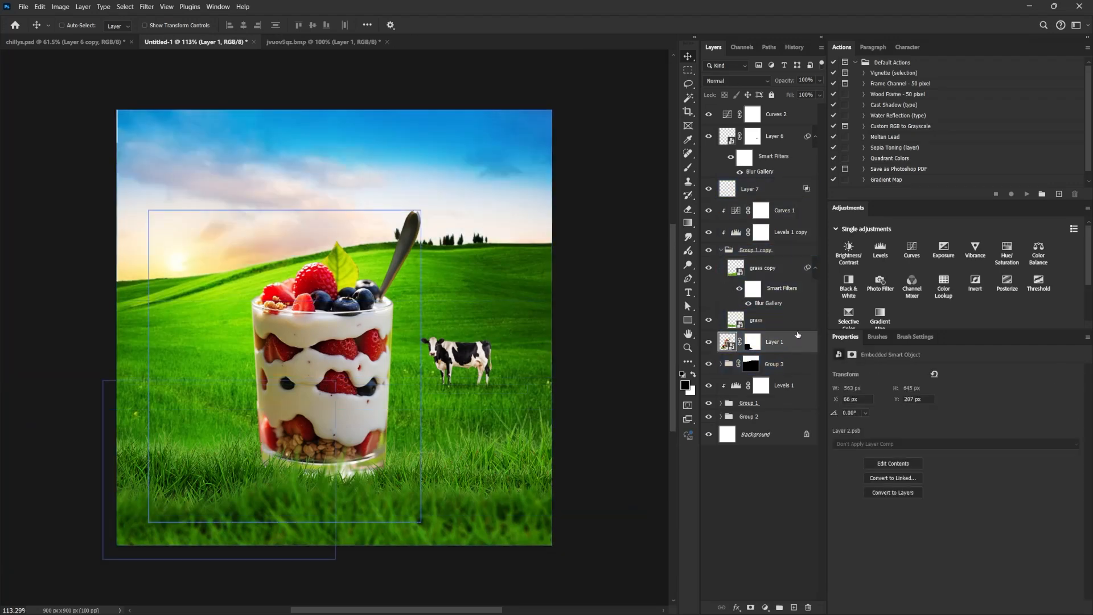
{"action": "left_click", "coordinate": [912, 249]}
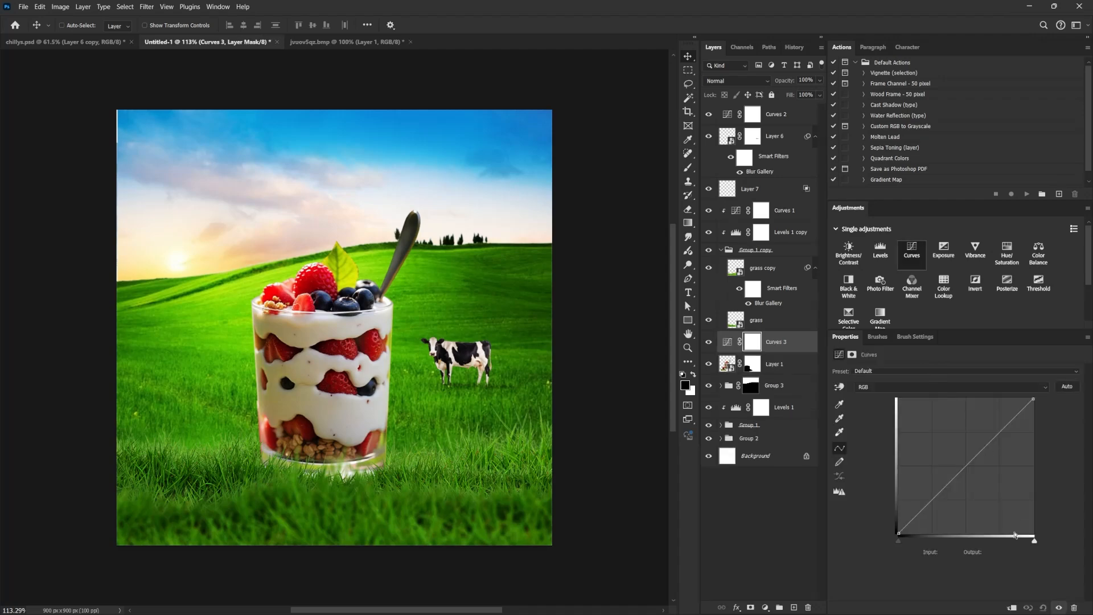
{"action": "left_click", "coordinate": [1012, 607]}
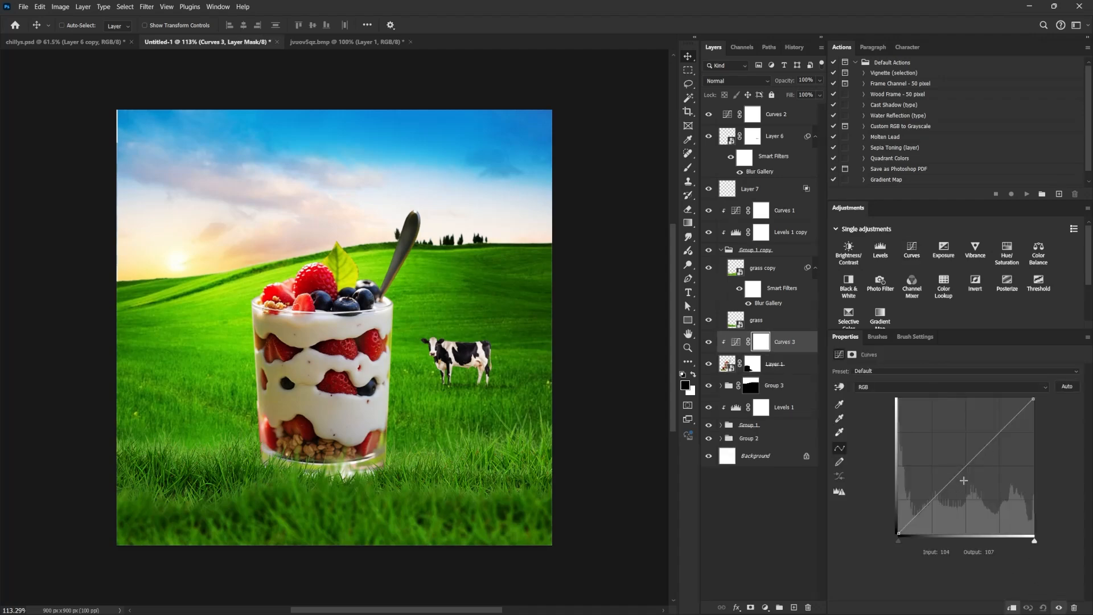
{"action": "mouse_move", "coordinate": [959, 475]}
{"action": "left_mouse_down"}
{"action": "mouse_move", "coordinate": [962, 500]}
{"action": "mouse_move", "coordinate": [960, 486]}
{"action": "left_mouse_up"}
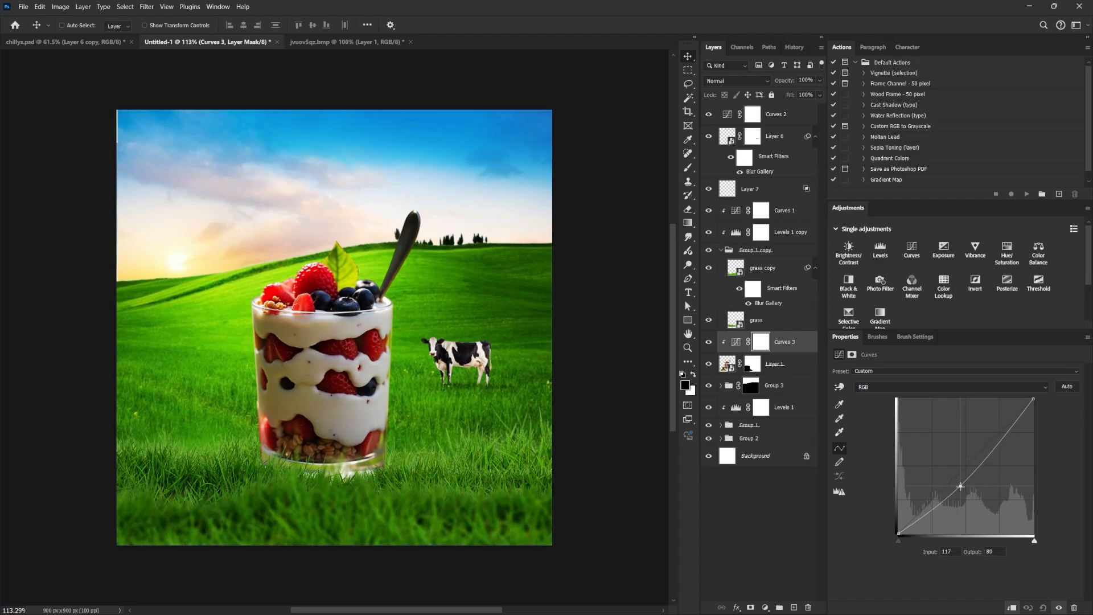
{"action": "key", "text": "ctrl+i"}
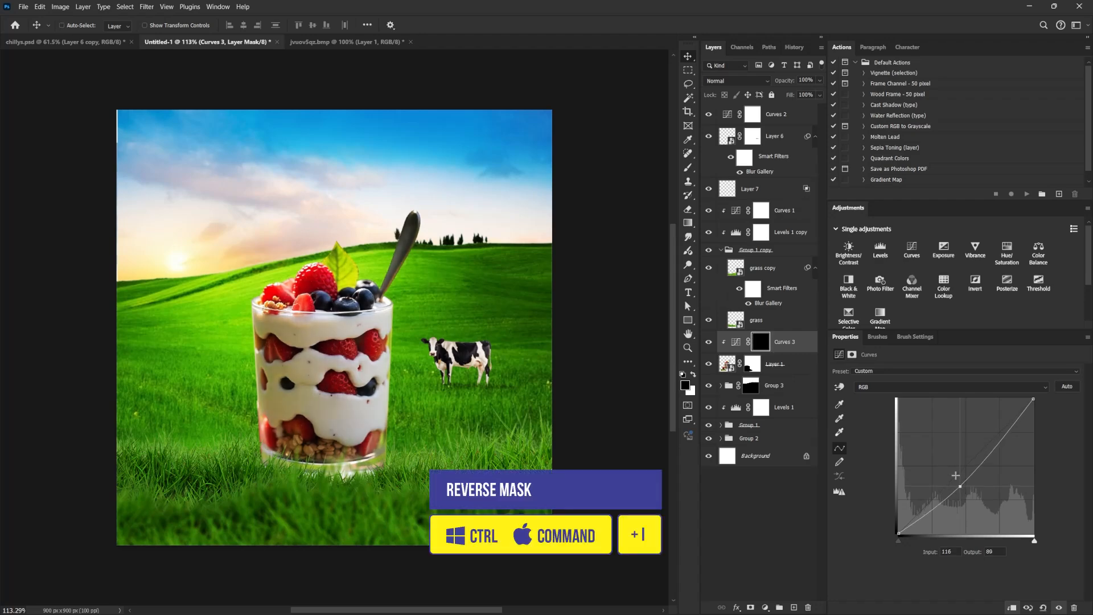
Paint white on the Curves 3 mask with a soft round brush at 3% flow along the parfait glass's right side.
{"action": "key", "text": "b"}
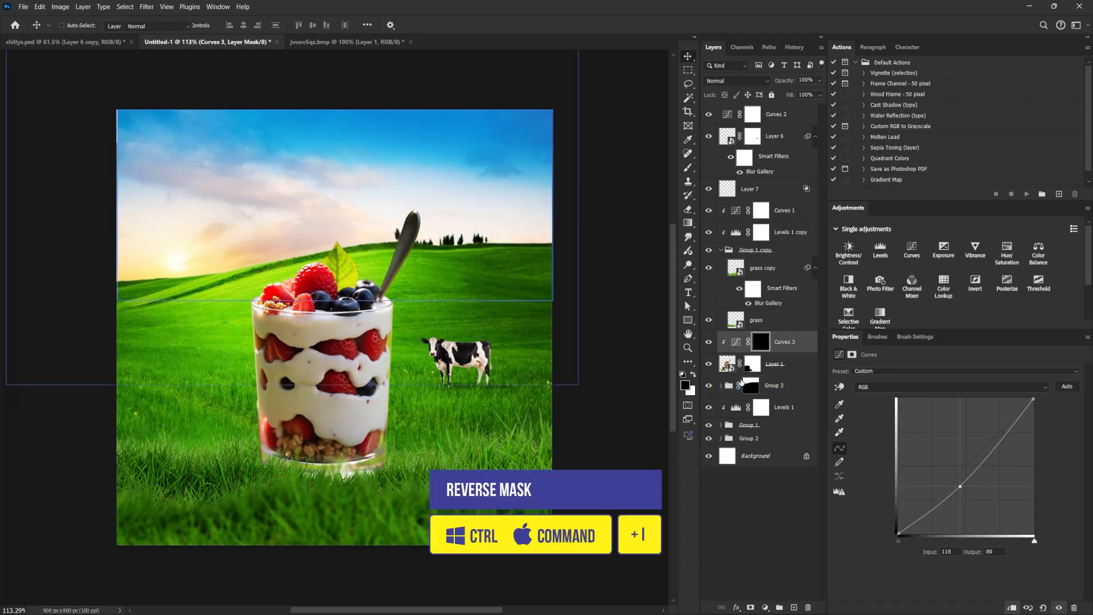
{"action": "left_click", "coordinate": [915, 336]}
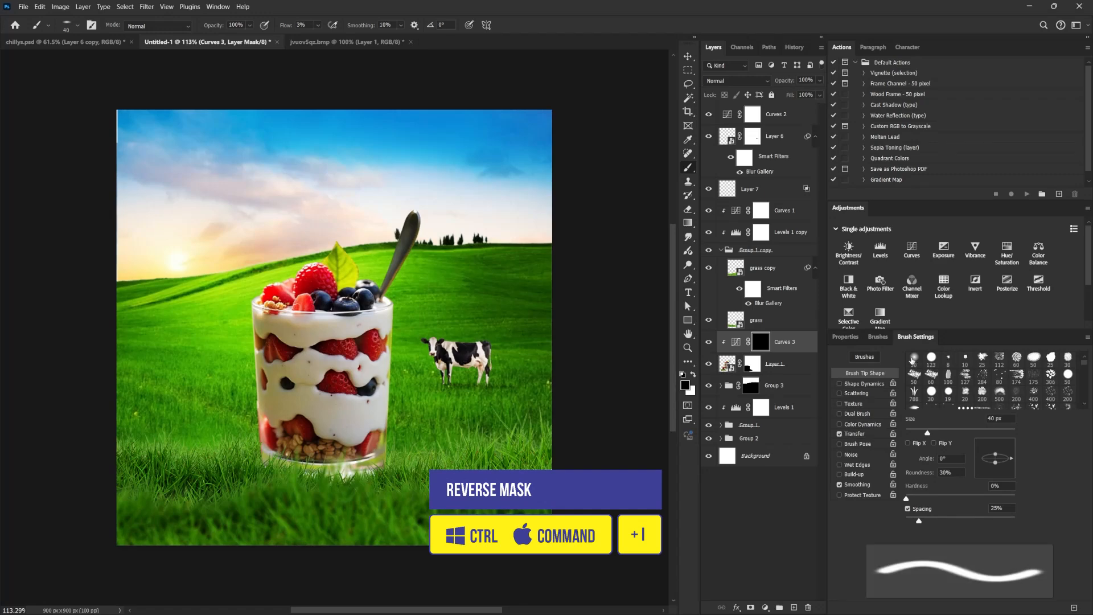
{"action": "key", "text": "bracketleft"}
{"action": "key", "text": "bracketright"}
{"action": "key", "text": "bracketright"}
{"action": "key", "text": "bracketright"}
{"action": "key", "text": "bracketright"}
{"action": "key", "text": "bracketright"}
{"action": "key", "text": "bracketright"}
{"action": "key", "text": "bracketright"}
{"action": "key", "text": "bracketright"}
{"action": "key", "text": "bracketright"}
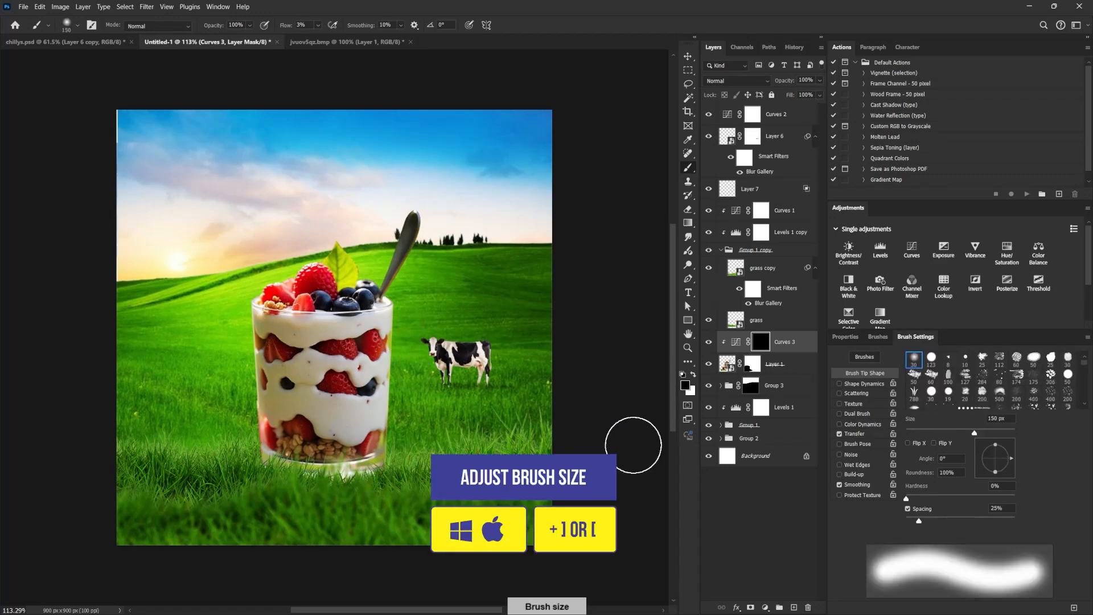
{"action": "key", "text": "x"}
{"action": "key", "text": "bracketleft"}
{"action": "key", "text": "bracketleft"}
{"action": "key", "text": "bracketleft"}
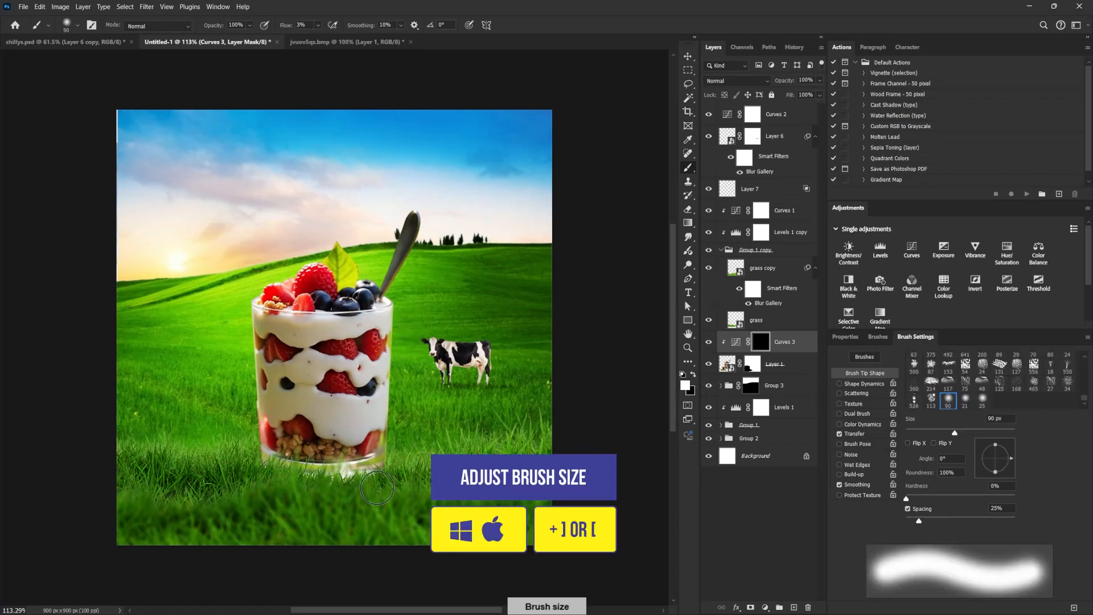
Raise the brush flow to 53% and build up the shading on the glass's right side with soft 90 to 150 px strokes.
{"action": "left_click", "coordinate": [319, 26]}
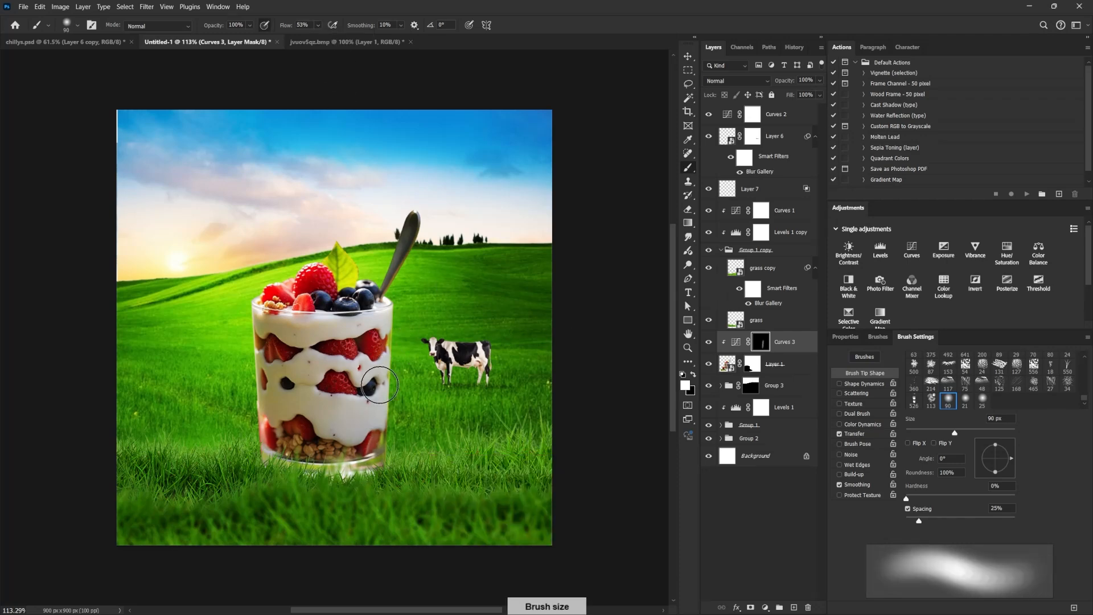
{"action": "key", "text": "bracketright"}
{"action": "key", "text": "bracketright"}
{"action": "key", "text": "bracketright"}
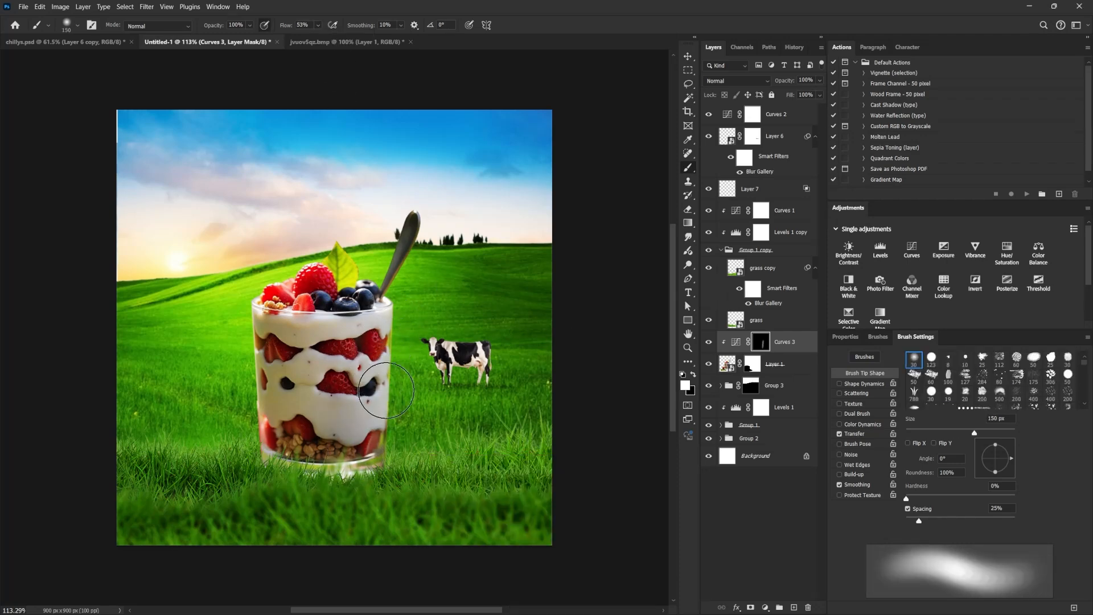
Add a Curves adjustment clipped above Curves 3, brighten its midtones from input 116 to output 159, and invert its mask.
{"action": "left_click", "coordinate": [777, 343]}
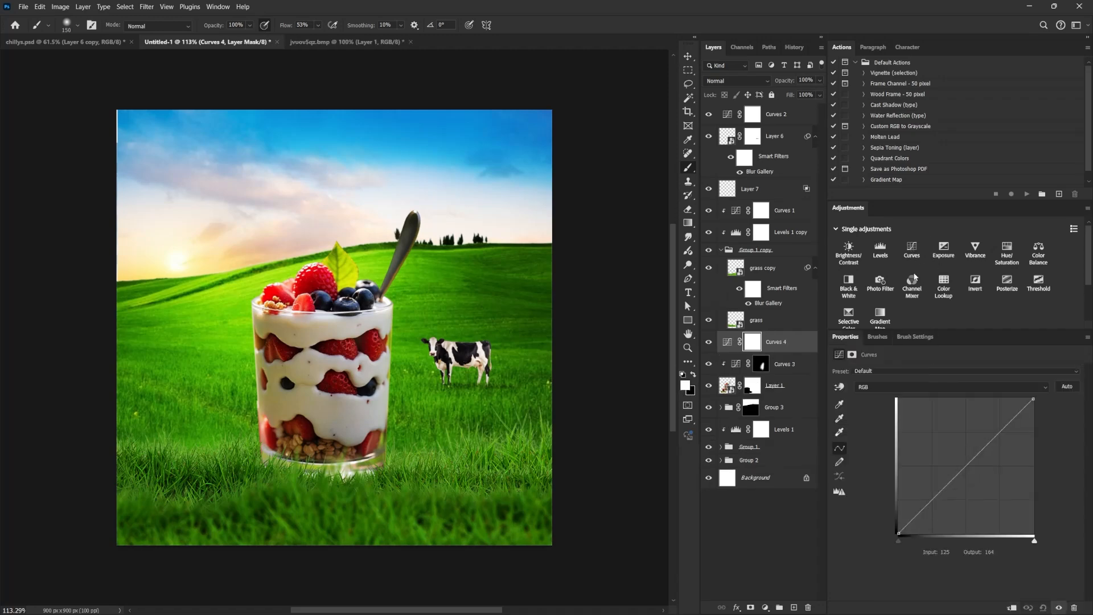
{"action": "key", "text": "ctrl+alt+g"}
{"action": "left_click", "coordinate": [971, 460]}
{"action": "left_click_drag", "start_coordinate": [972, 461], "coordinate": [960, 449]}
{"action": "key", "text": "ctrl+i"}
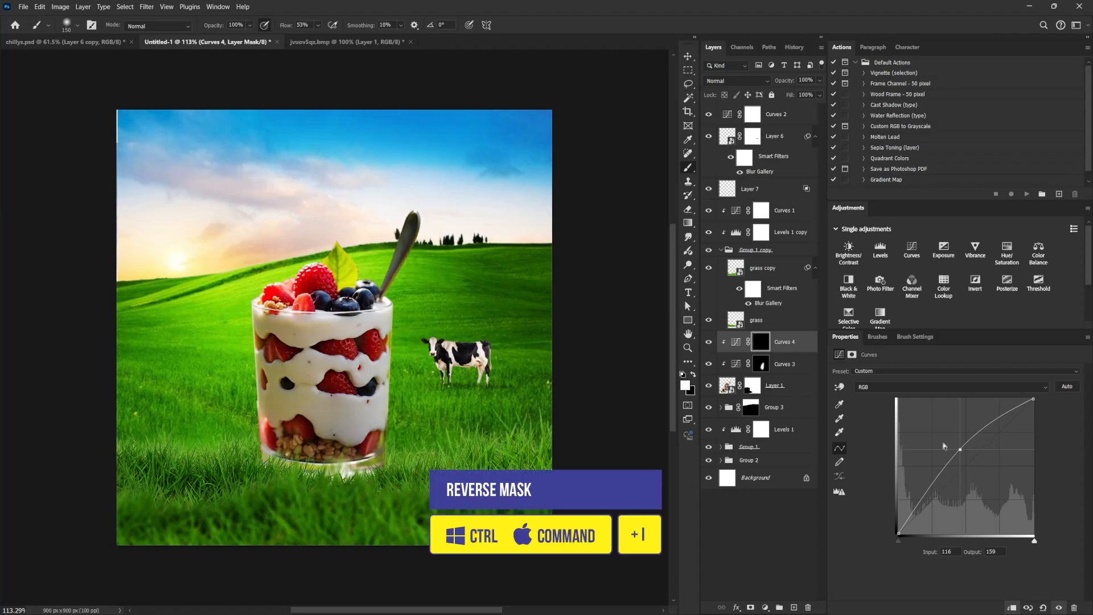
Paint white on the Curves 4 mask along the glass's left edge with a soft 70 to 90 px brush to add highlights.
{"action": "key", "text": "bracketleft"}
{"action": "key", "text": "bracketleft"}
{"action": "key", "text": "bracketleft"}
{"action": "key", "text": "bracketleft"}
{"action": "key", "text": "bracketleft"}
{"action": "key", "text": "bracketleft"}
{"action": "key", "text": "bracketright"}
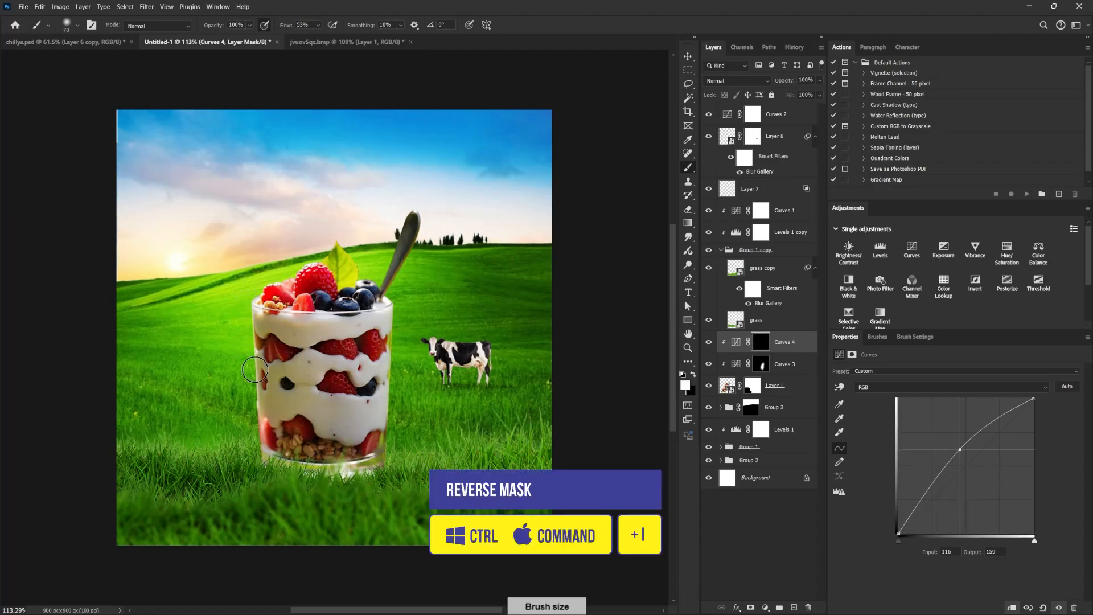
{"action": "left_click_drag", "start_coordinate": [244, 297], "coordinate": [259, 425]}
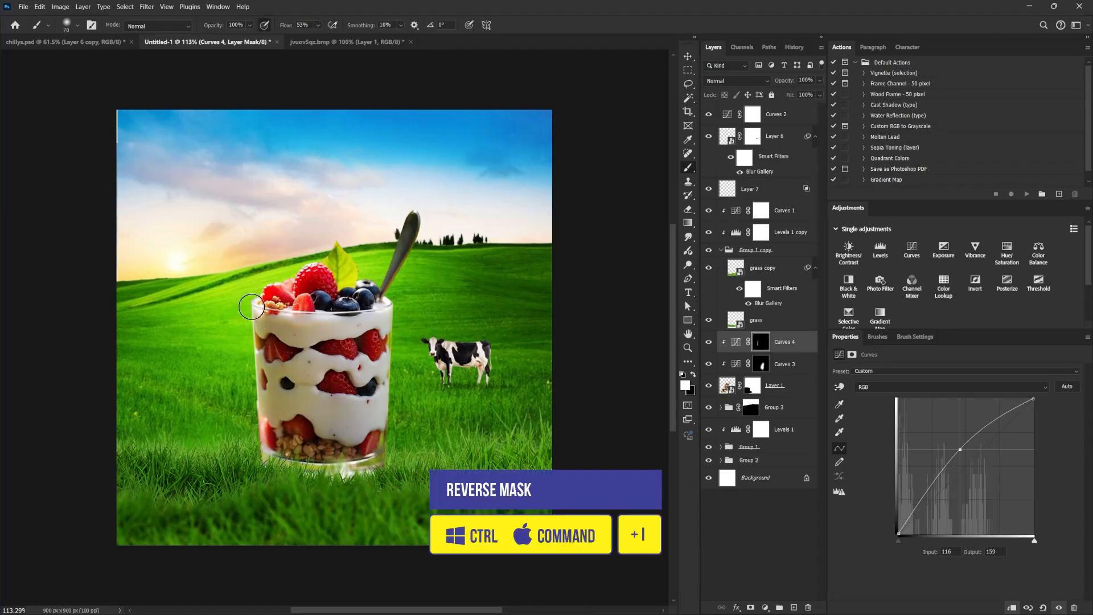
{"action": "key", "text": "bracketright"}
{"action": "key", "text": "bracketright"}
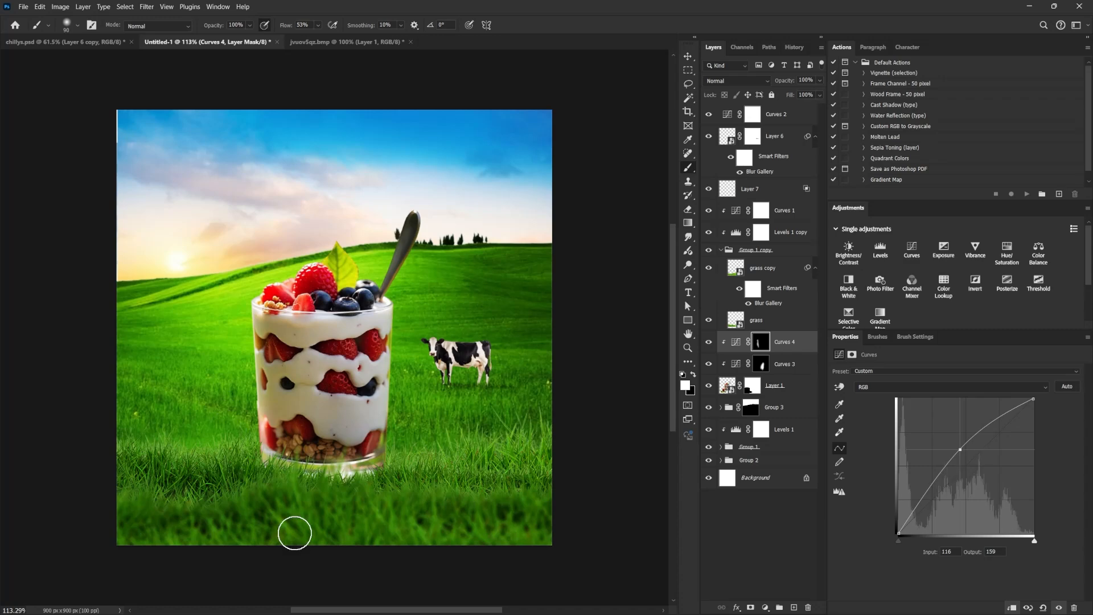
Create a new empty layer directly above Group 3, beneath the parfait layer.
{"action": "key", "text": "v"}
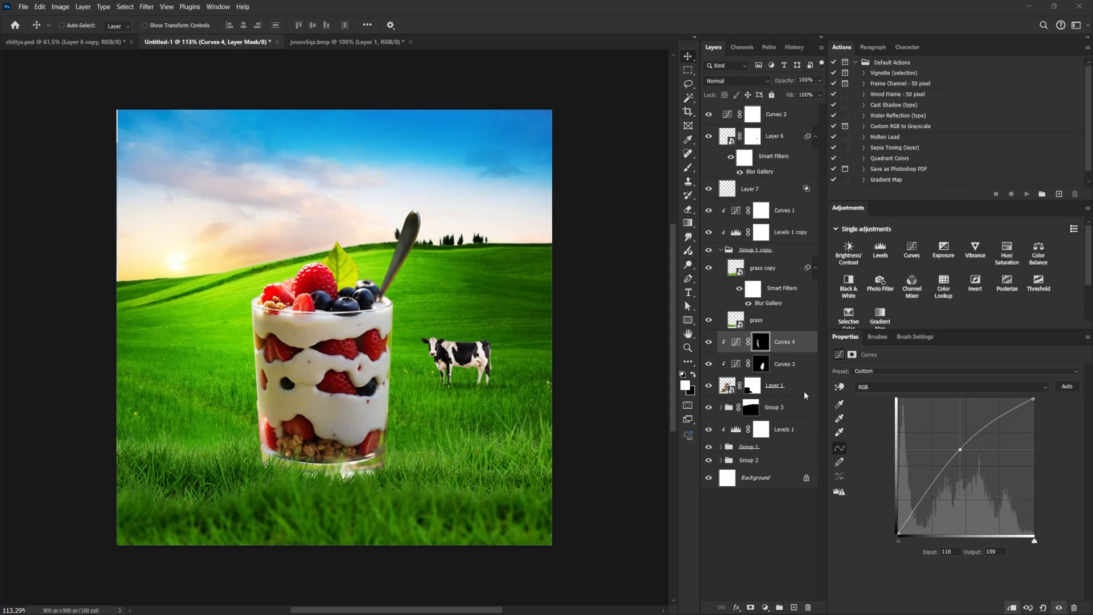
{"action": "left_click", "coordinate": [792, 407]}
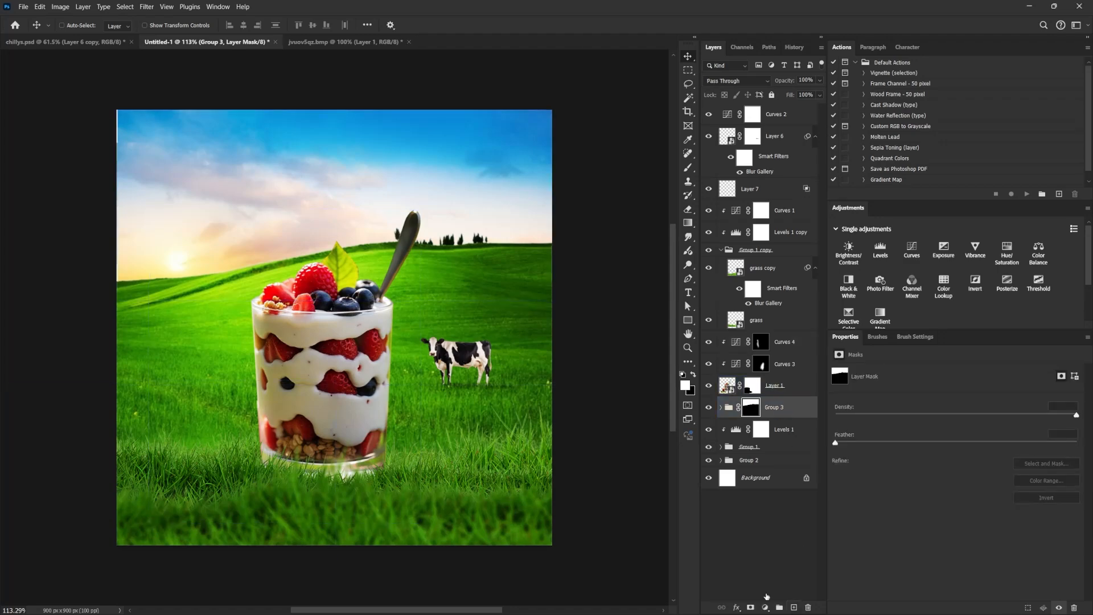
{"action": "left_click", "coordinate": [793, 608]}
{"action": "mouse_move", "coordinate": [728, 408]}
{"action": "left_mouse_down"}
{"action": "mouse_move", "coordinate": [737, 432]}
{"action": "mouse_move", "coordinate": [588, 393]}
{"action": "left_mouse_up"}
Flatten the 90 px soft brush to 11% roundness and try a black shadow stroke on the grass beside the glass.
{"action": "key", "text": "b"}
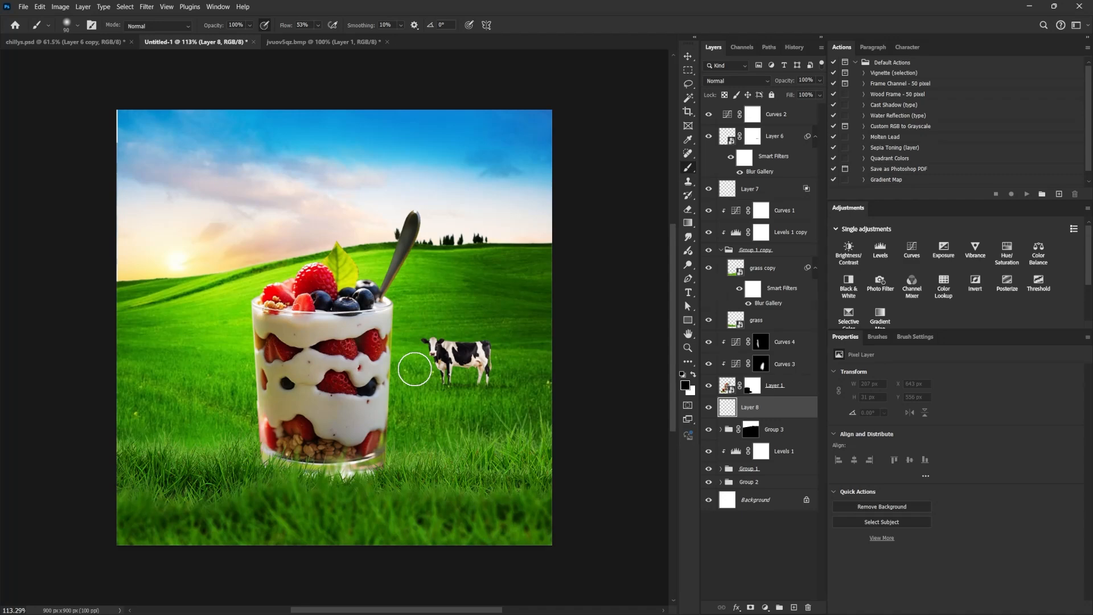
{"action": "left_click", "coordinate": [877, 336]}
{"action": "left_click", "coordinate": [914, 337]}
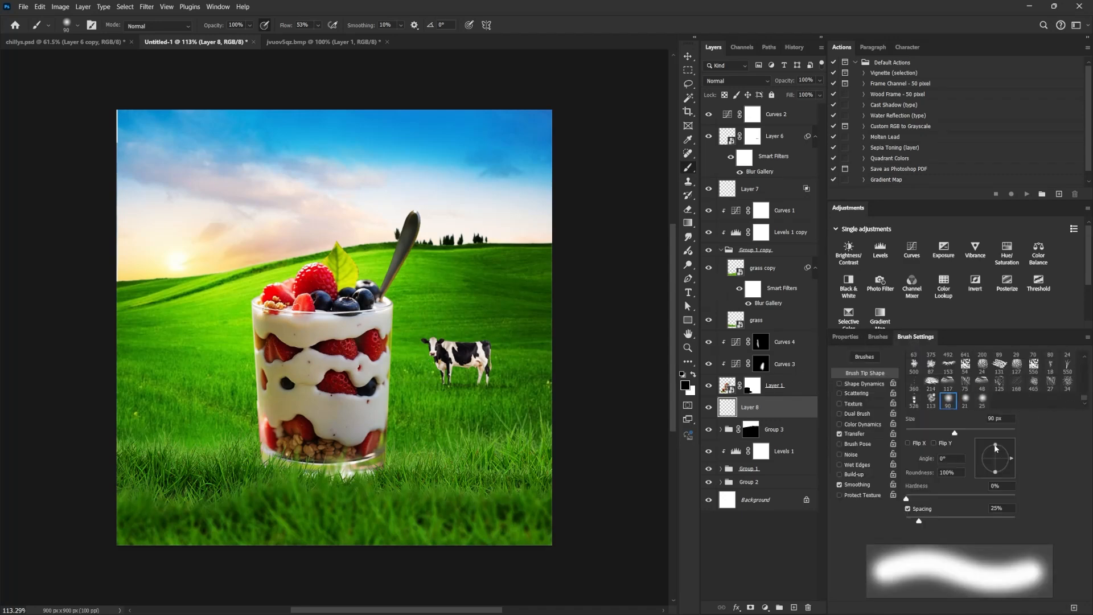
{"action": "left_click_drag", "start_coordinate": [995, 448], "coordinate": [995, 460]}
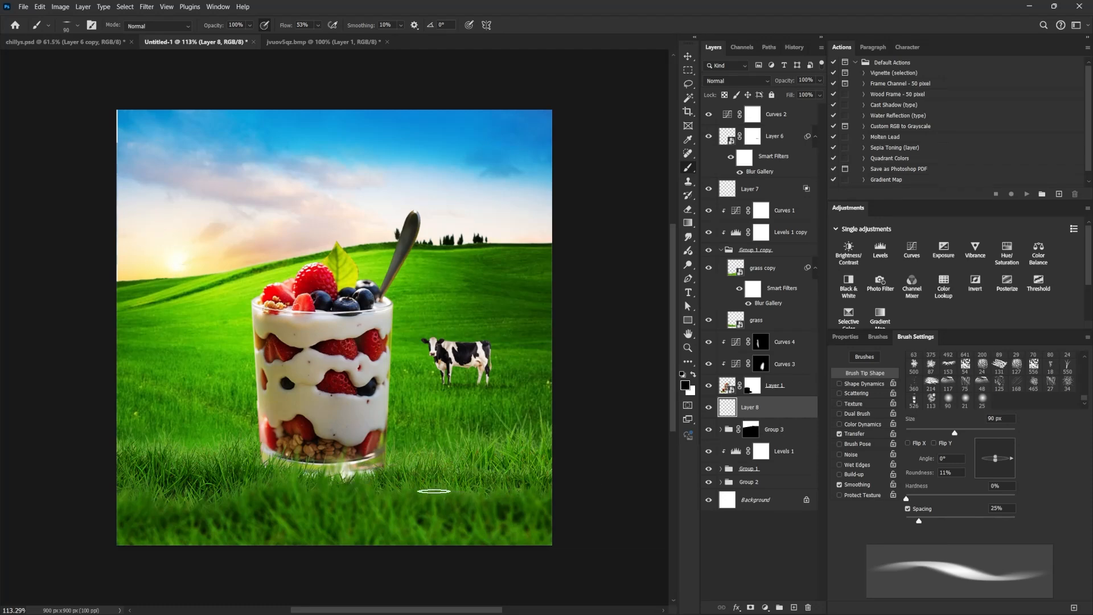
{"action": "key", "text": "ctrl+z"}
{"action": "key", "text": "ctrl+z"}
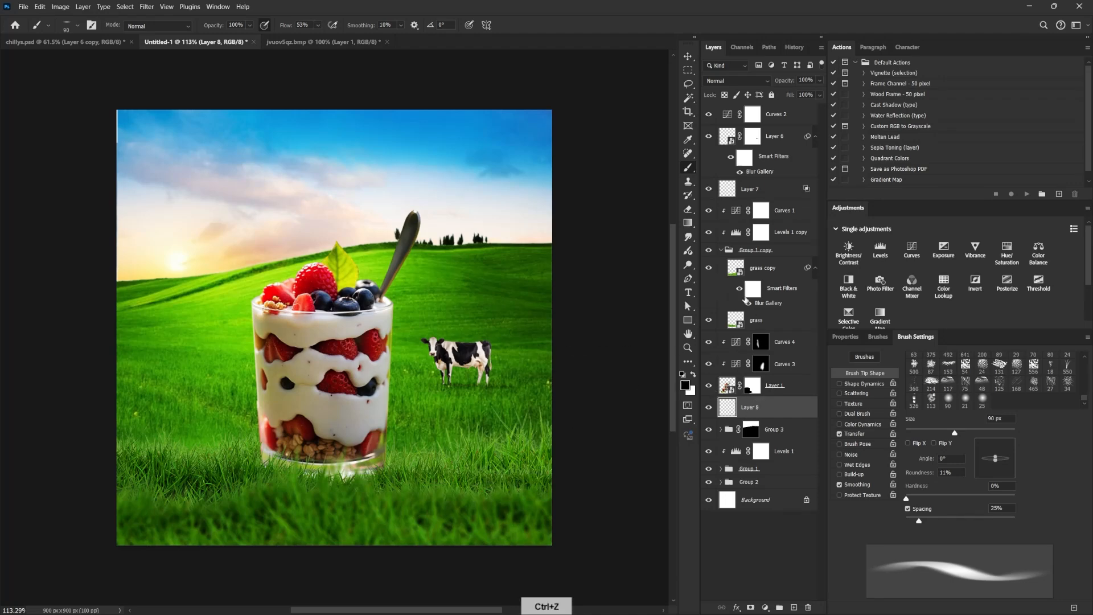
Move Layer 8 above the Curves 1 adjustment, directly below Layer 7.
{"action": "left_click", "coordinate": [763, 322]}
{"action": "left_click_drag", "start_coordinate": [751, 406], "coordinate": [753, 206]}
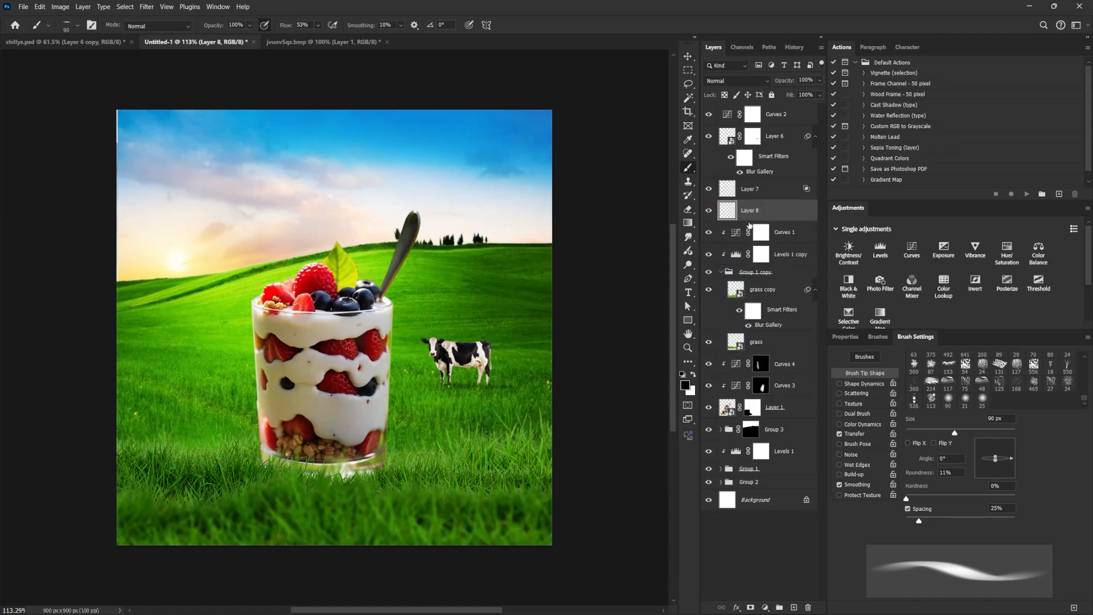
{"action": "left_click", "coordinate": [710, 212]}
{"action": "left_click", "coordinate": [710, 212]}
Try flat black shadow strokes extending from the glass's base across the grass, undoing each one.
{"action": "left_click_drag", "start_coordinate": [366, 474], "coordinate": [455, 488]}
{"action": "key", "text": "ctrl+z"}
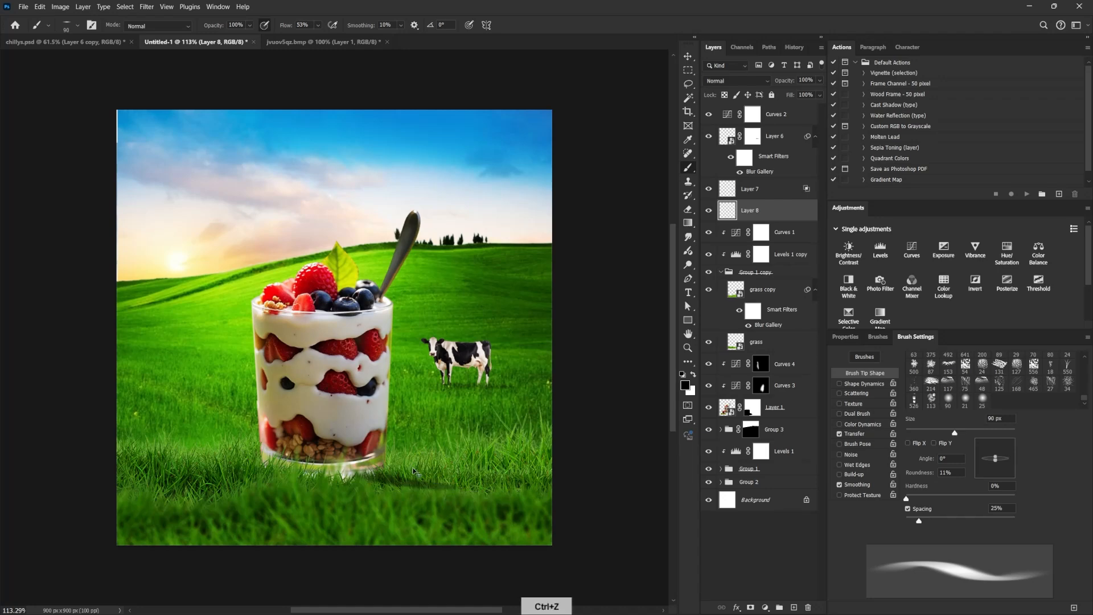
{"action": "left_click_drag", "start_coordinate": [336, 483], "coordinate": [447, 490]}
{"action": "key", "text": "ctrl+z"}
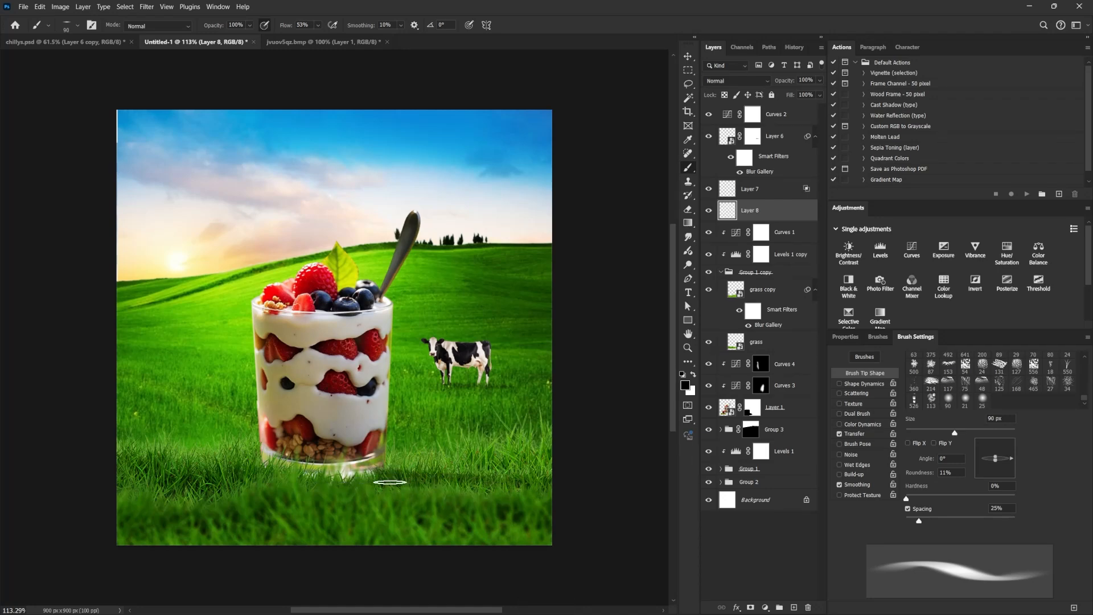
{"action": "left_click_drag", "start_coordinate": [393, 482], "coordinate": [447, 484]}
{"action": "key", "text": "ctrl+z"}
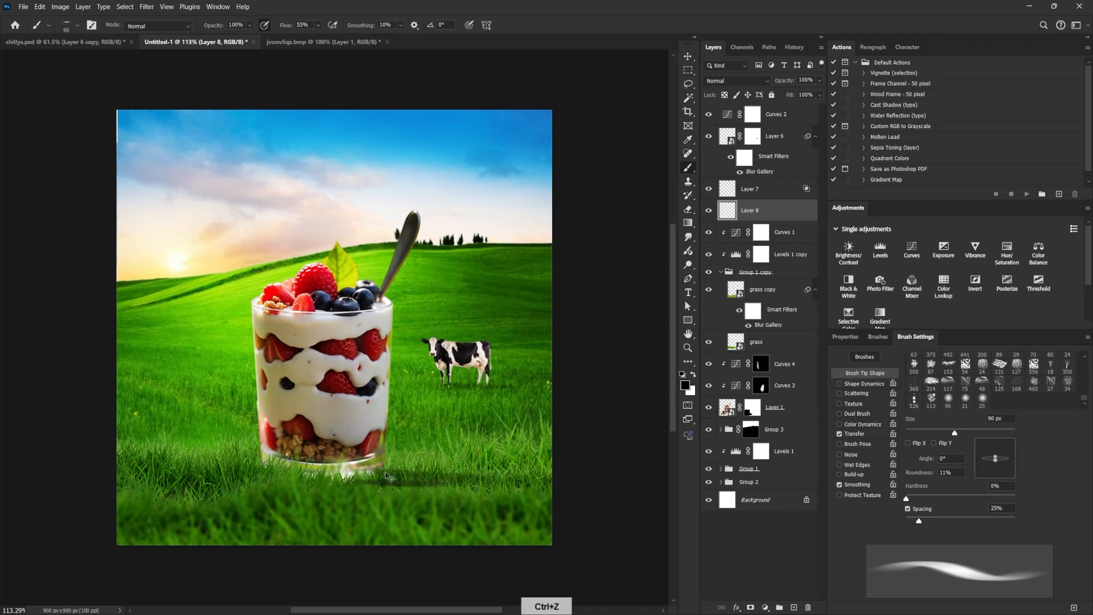
Paint a black shadow on Layer 8 from the glass's base rightward across the grass with a soft round 35 px brush.
{"action": "left_click", "coordinate": [965, 399]}
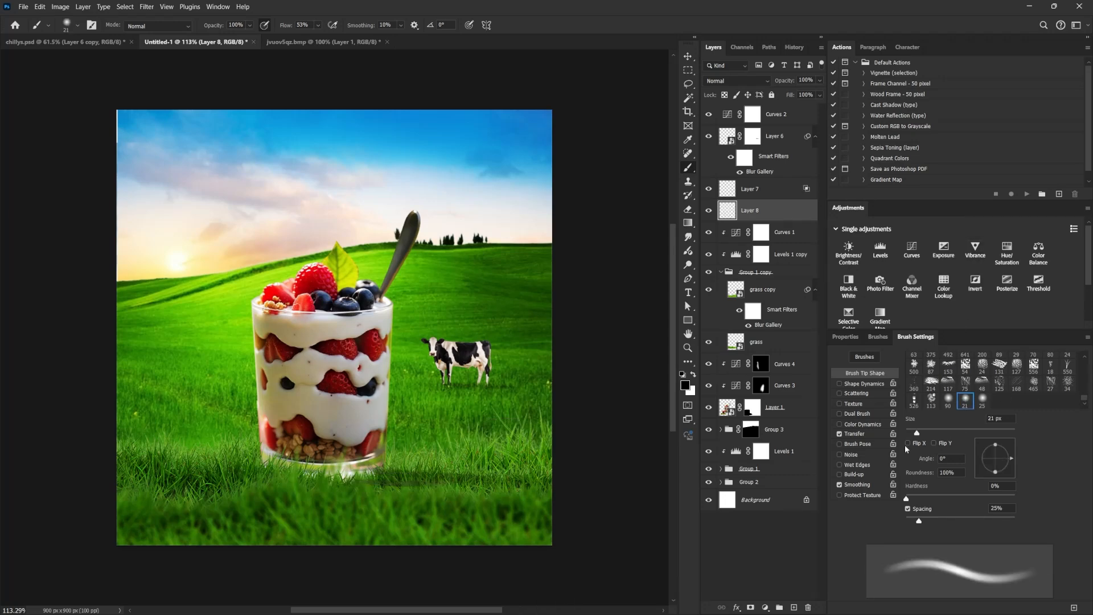
{"action": "key", "text": "bracketright"}
{"action": "key", "text": "bracketright"}
{"action": "key", "text": "bracketright"}
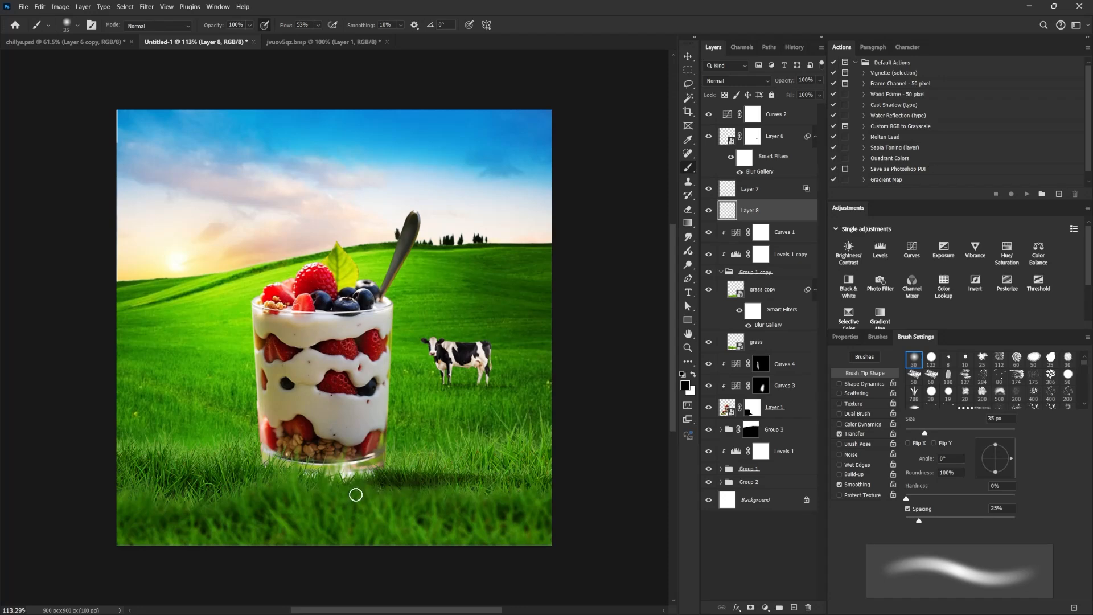
{"action": "left_click_drag", "start_coordinate": [398, 478], "coordinate": [495, 484]}
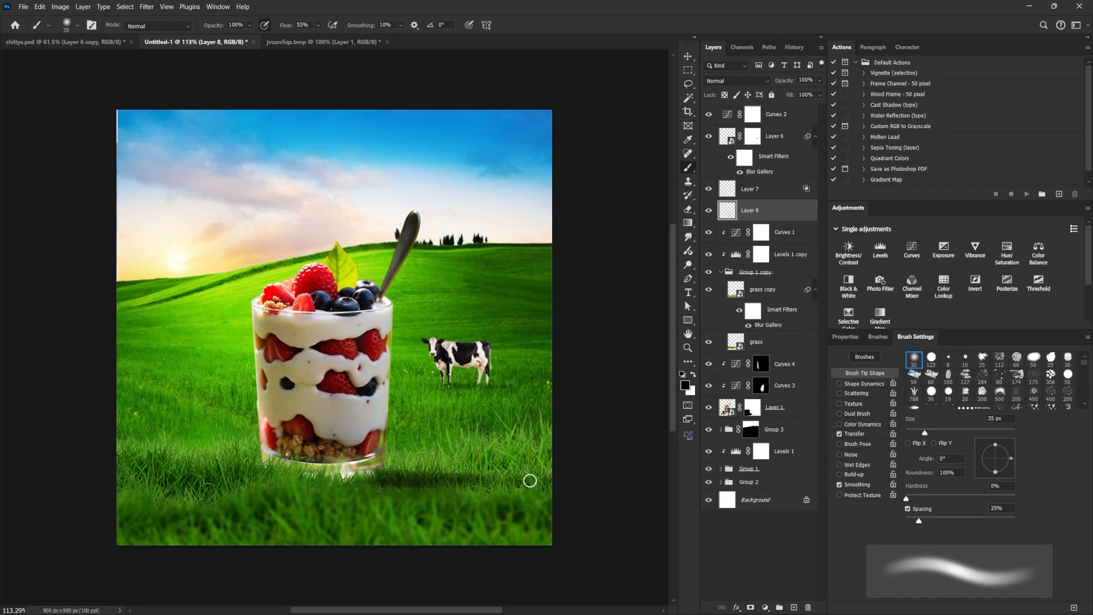
{"action": "mouse_move", "coordinate": [319, 483]}
{"action": "left_mouse_down"}
{"action": "mouse_move", "coordinate": [548, 488]}
{"action": "mouse_move", "coordinate": [437, 483]}
{"action": "mouse_move", "coordinate": [556, 497]}
{"action": "left_mouse_up"}
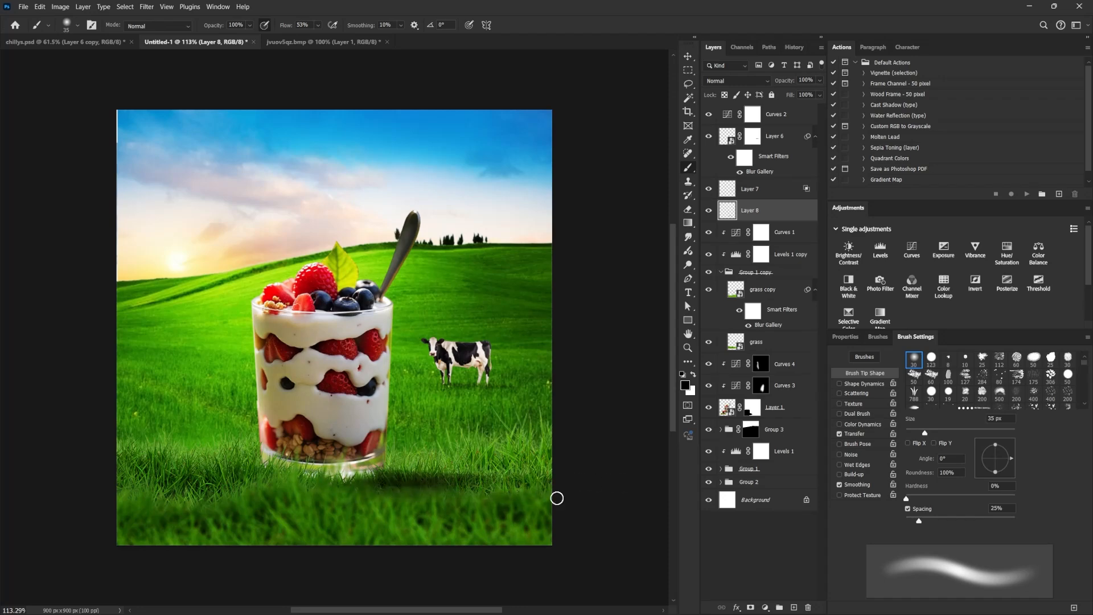
{"action": "left_click_drag", "start_coordinate": [364, 477], "coordinate": [422, 479]}
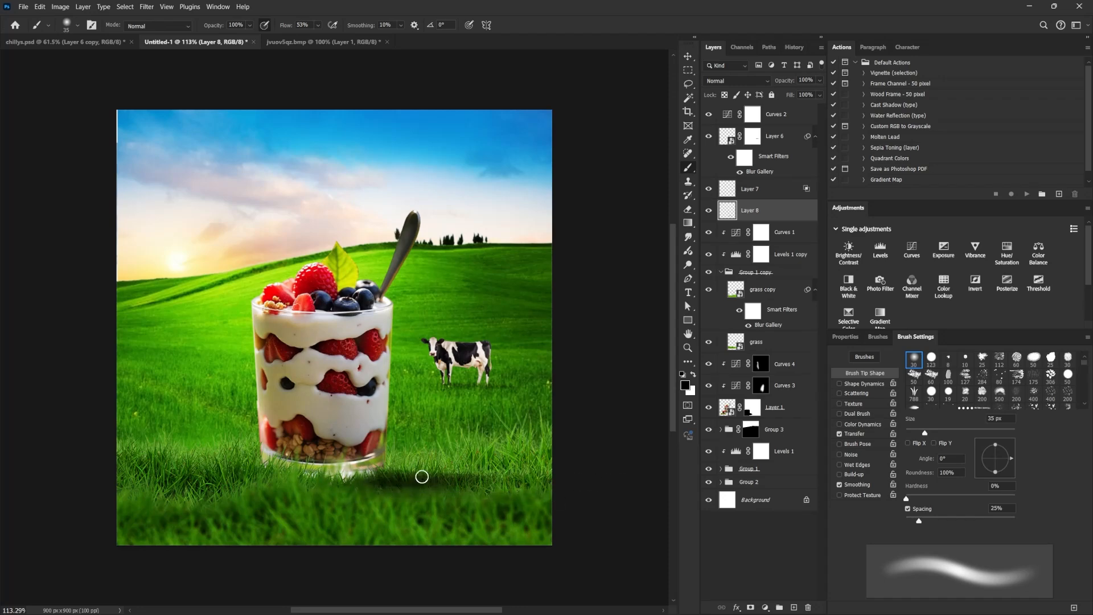
Soften and trim the glass shadow's edges on Layer 8 using a soft Eraser of 60 to 90 px.
{"action": "left_click", "coordinate": [688, 209]}
{"action": "key", "text": "bracketright"}
{"action": "key", "text": "bracketright"}
{"action": "key", "text": "bracketright"}
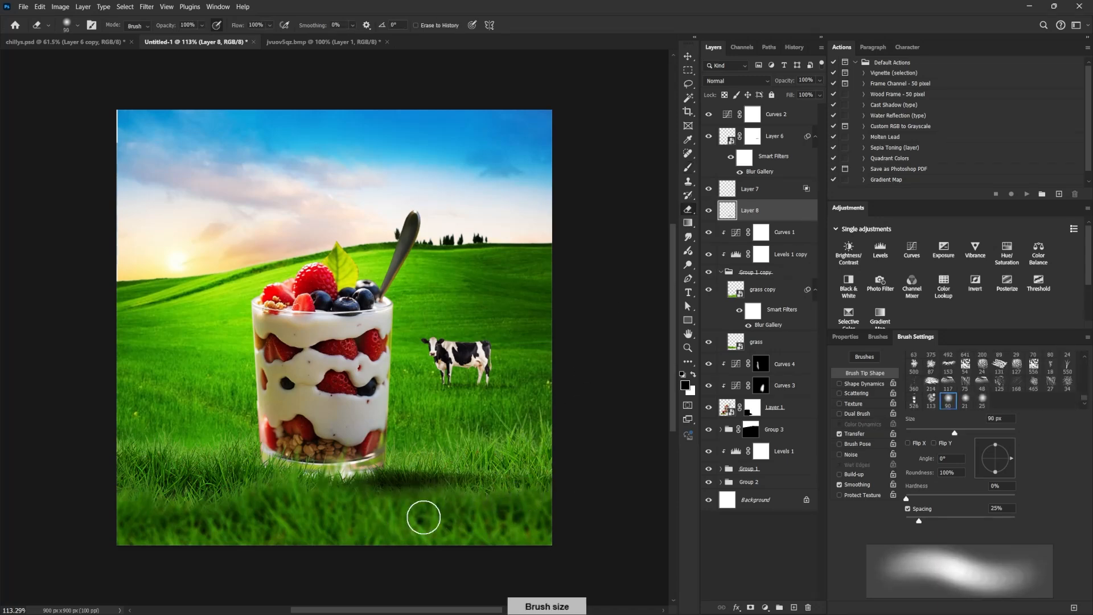
{"action": "key", "text": "bracketleft"}
{"action": "key", "text": "bracketleft"}
{"action": "key", "text": "bracketleft"}
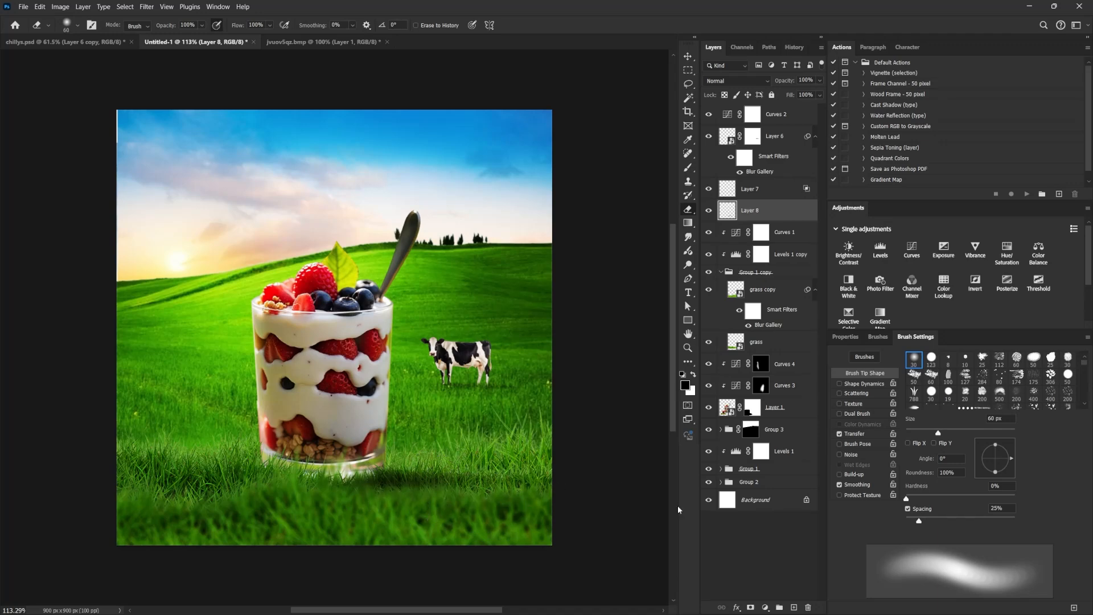
{"action": "key", "text": "bracketright"}
{"action": "key", "text": "bracketright"}
{"action": "key", "text": "bracketright"}
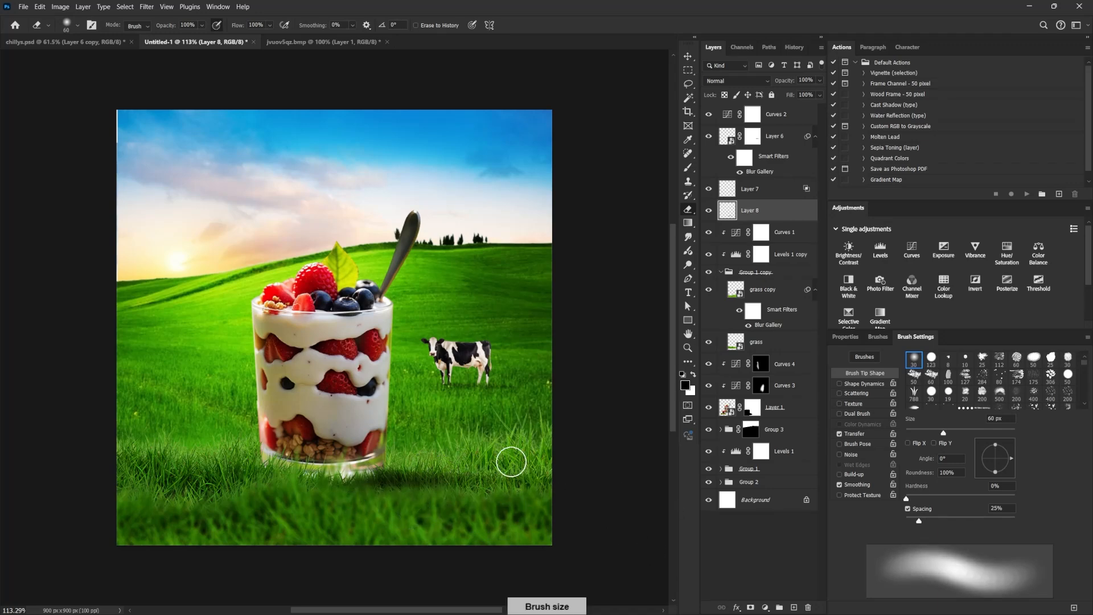
{"action": "key", "text": "ctrl+z"}
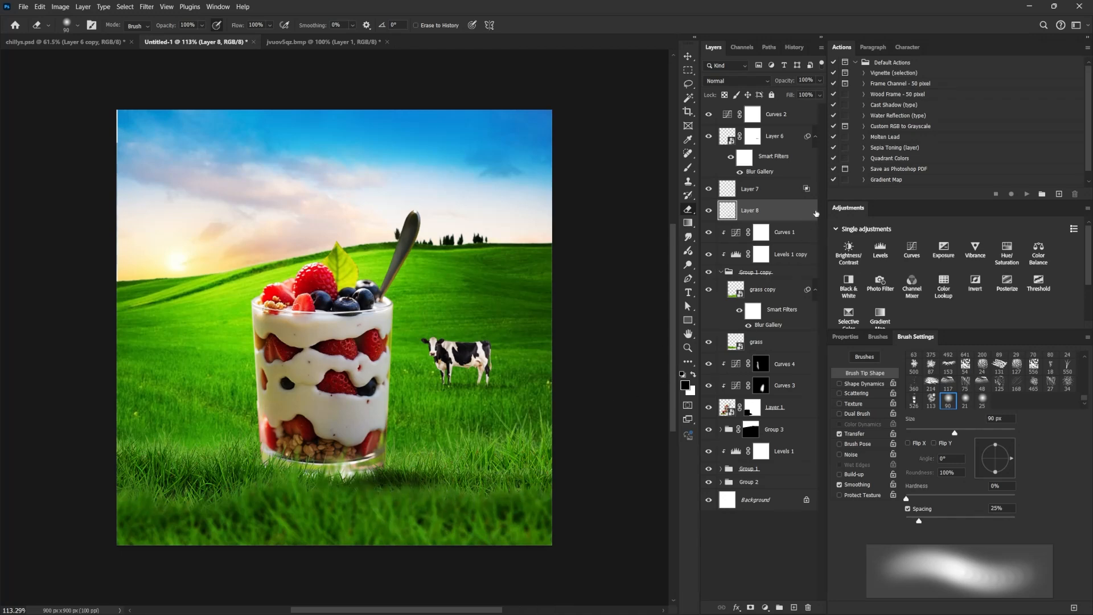
Limit Layer 8's Blend If range by splitting the Underlying Layer white slider to 78 / 131.
{"action": "double_click", "coordinate": [815, 213]}
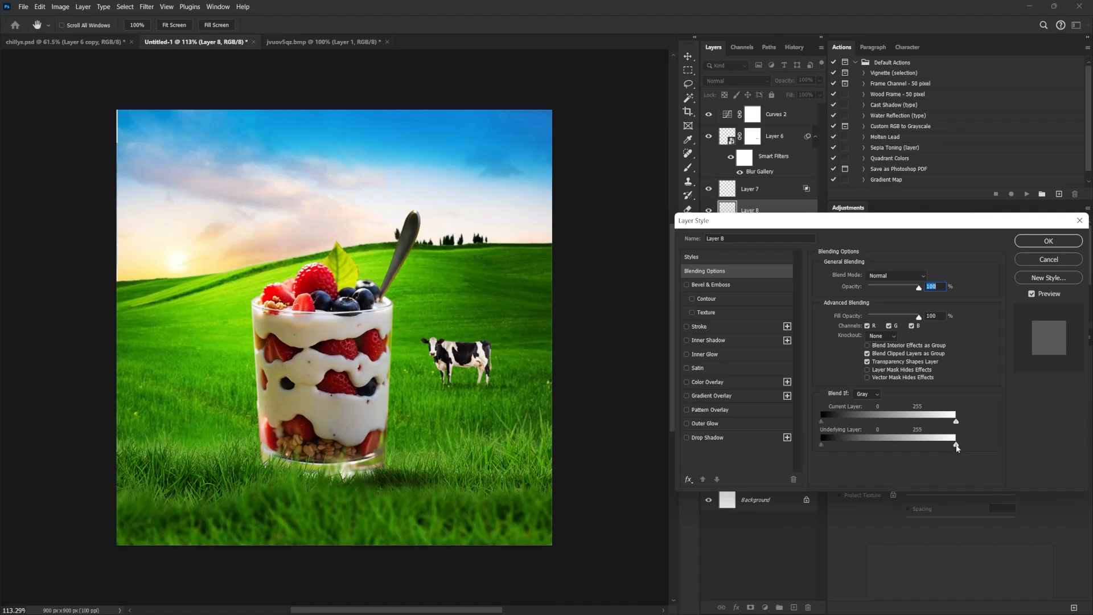
{"action": "left_click_drag", "start_coordinate": [877, 444], "coordinate": [872, 444]}
{"action": "key", "text": "ctrl+z"}
{"action": "left_click_drag", "start_coordinate": [956, 444], "coordinate": [863, 448]}
{"action": "key", "text": "alt"}
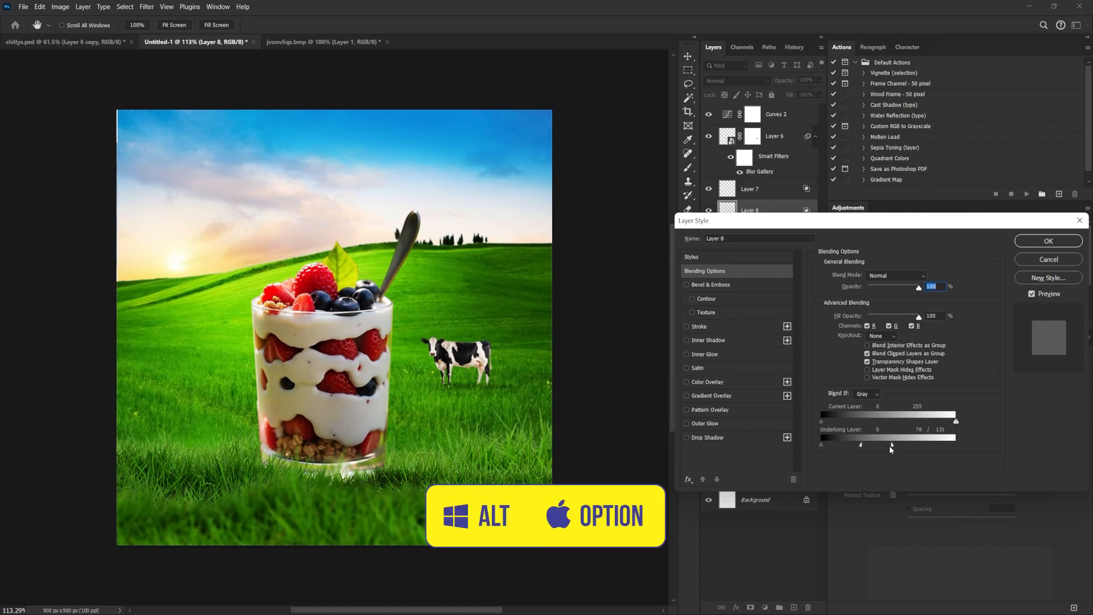
Set Layer 8's blend mode to Multiply, narrow the Underlying Layer white split further, and apply the layer style.
{"action": "left_click", "coordinate": [897, 276]}
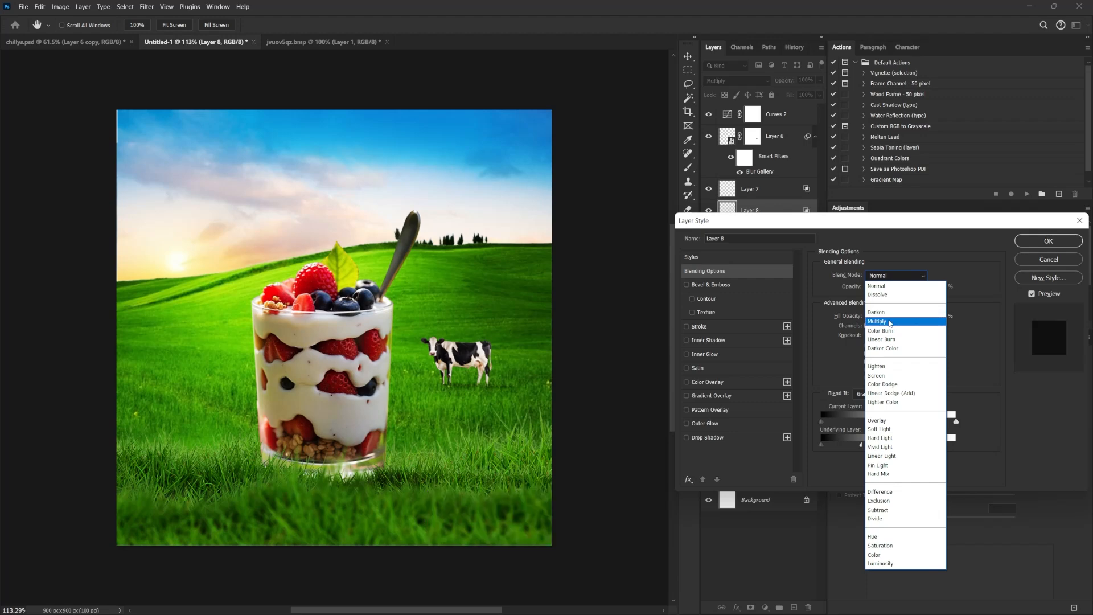
{"action": "left_click", "coordinate": [898, 317]}
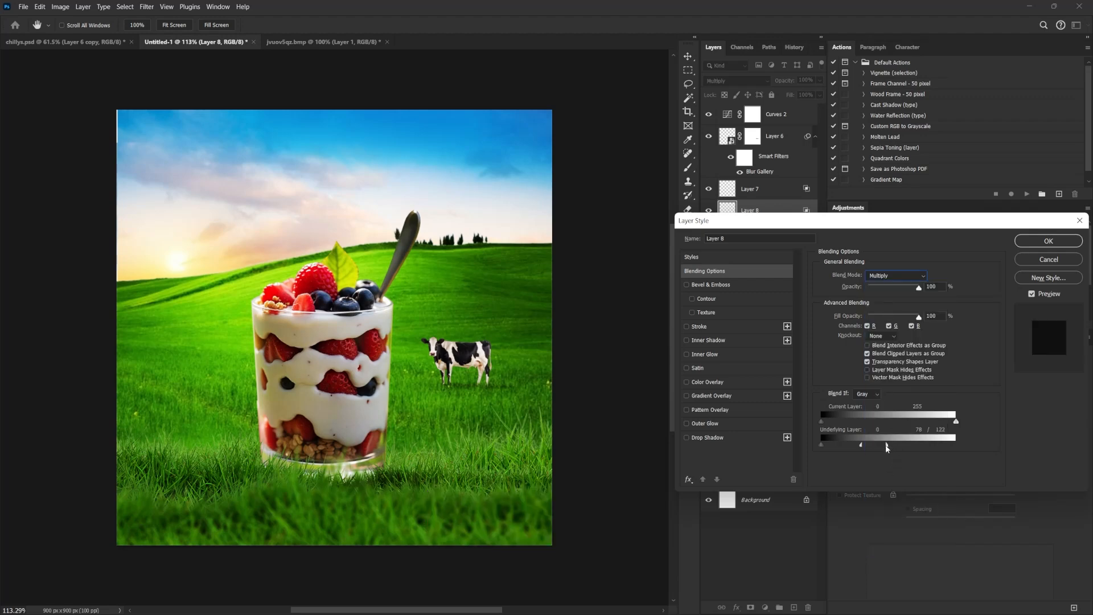
{"action": "left_click_drag", "start_coordinate": [862, 448], "coordinate": [854, 448]}
{"action": "left_click", "coordinate": [1023, 245]}
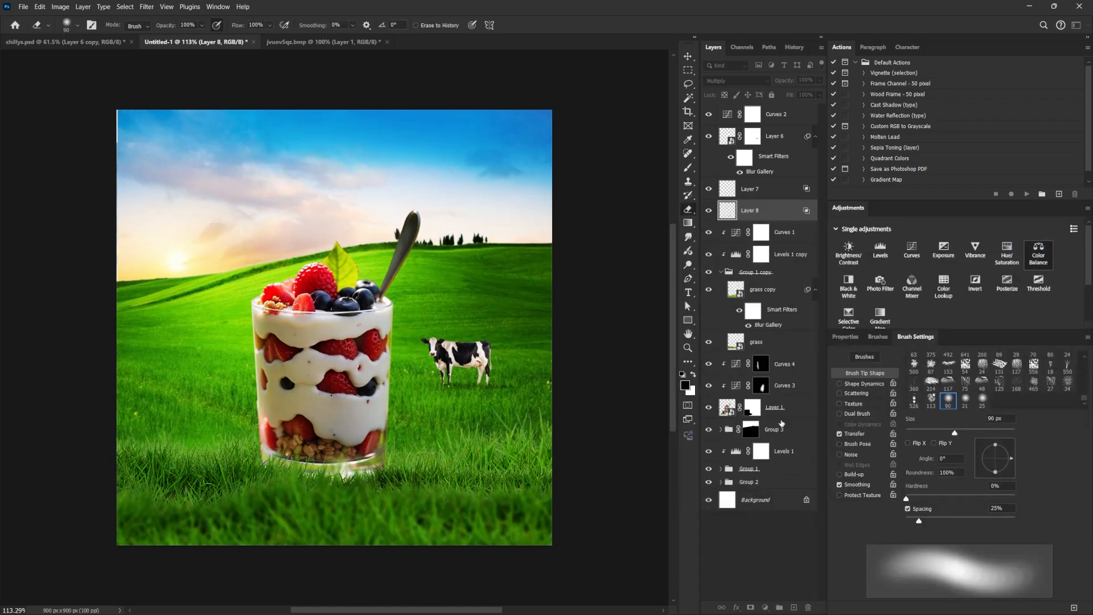
Add a layer above Curves 4 and paint a sampled dark grass tone over the glass's base with a soft 125 px brush.
{"action": "left_click", "coordinate": [767, 415]}
{"action": "left_click", "coordinate": [783, 364]}
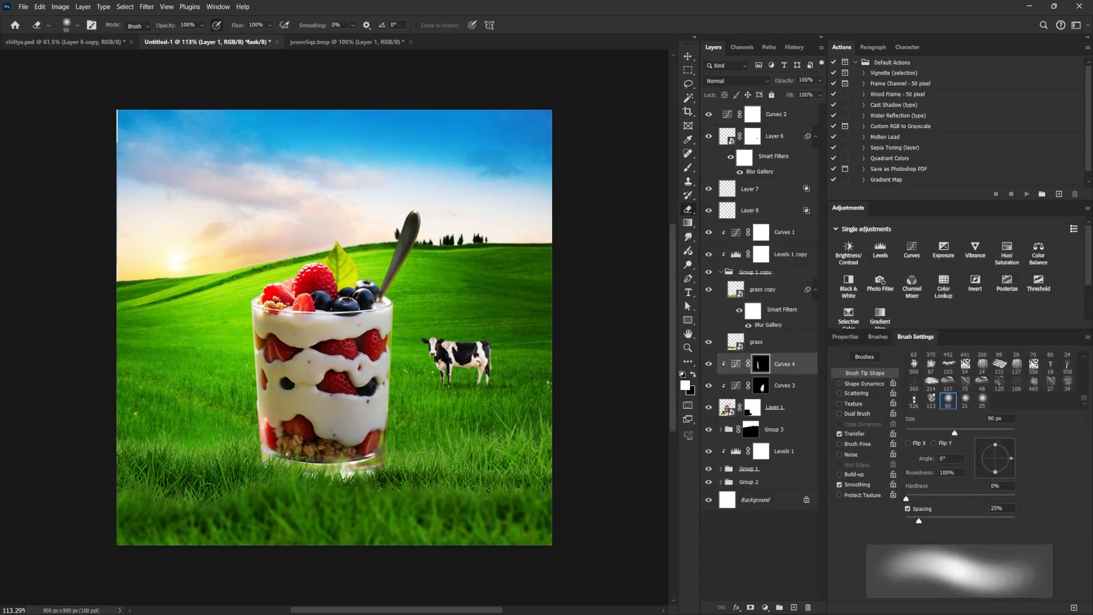
{"action": "left_click", "coordinate": [787, 607]}
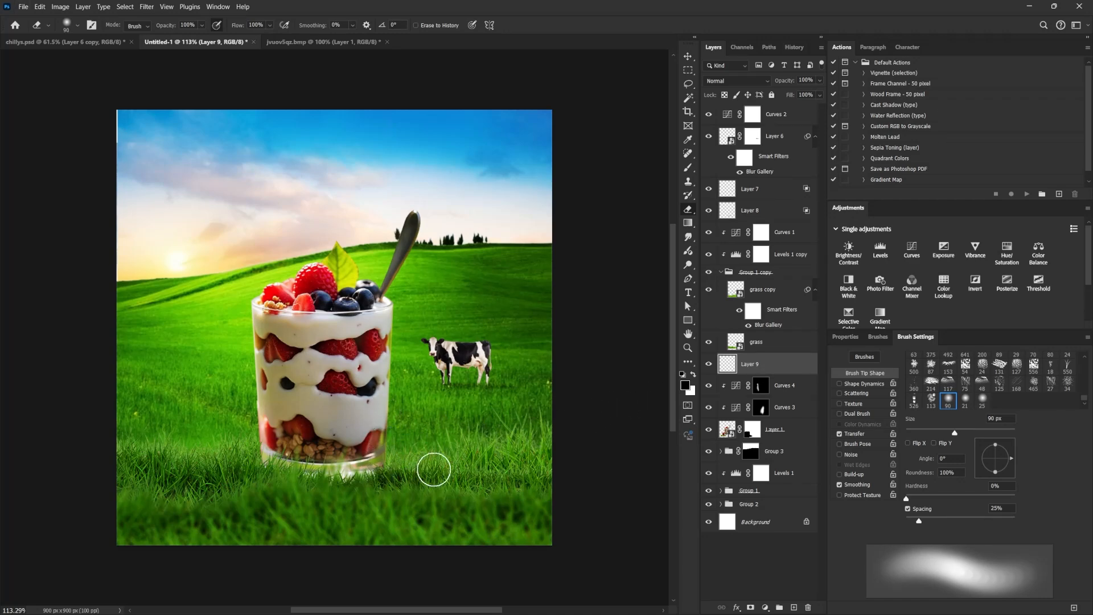
{"action": "left_click", "coordinate": [690, 169]}
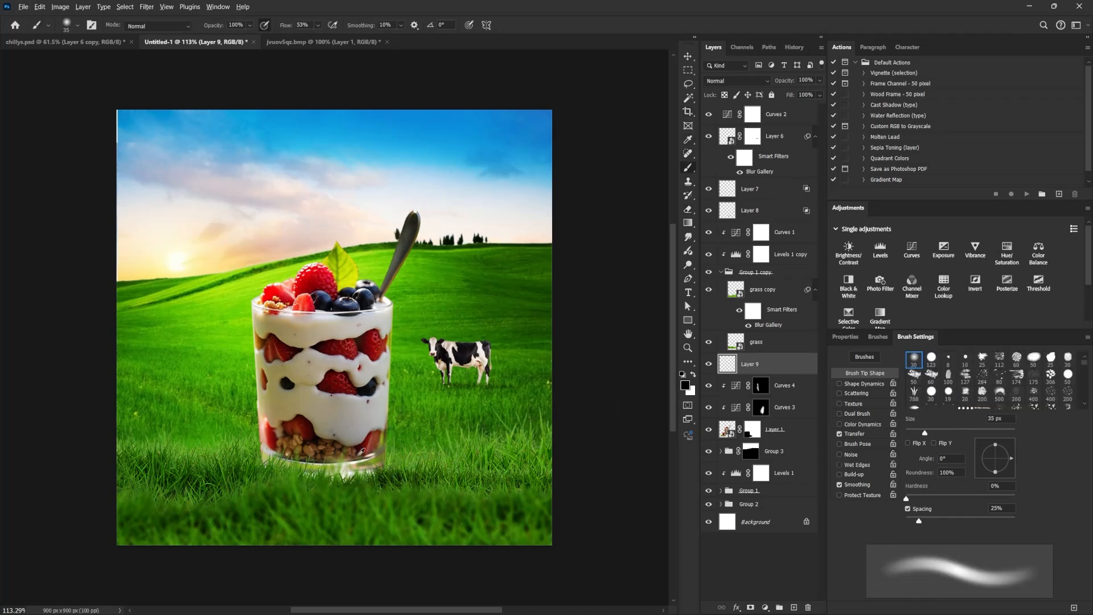
{"action": "left_click", "coordinate": [399, 478], "text": "alt"}
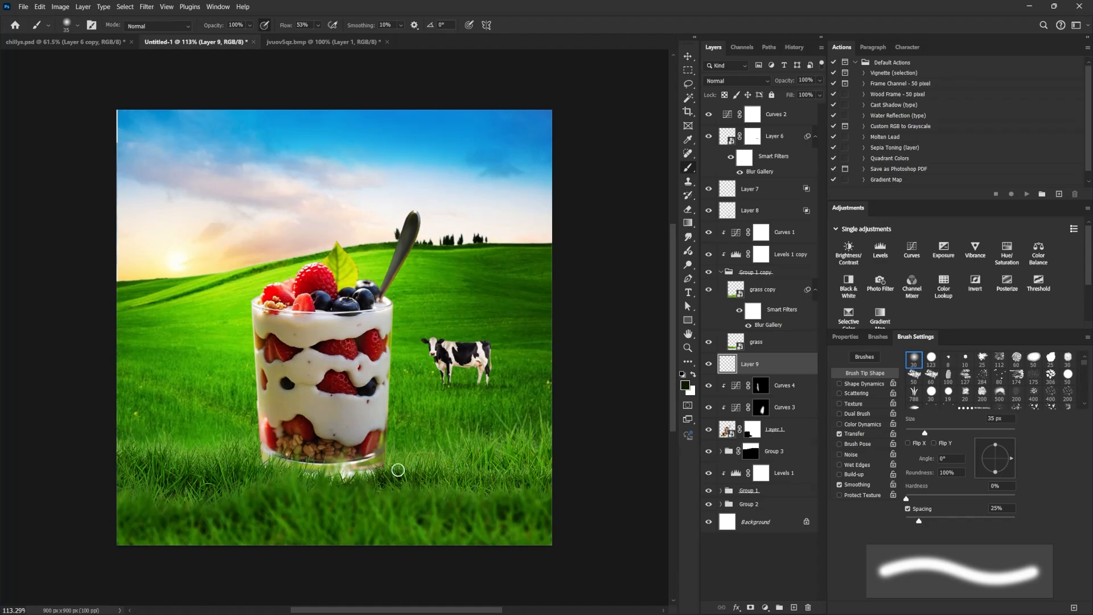
{"action": "key", "text": "bracketright"}
{"action": "key", "text": "bracketright"}
{"action": "key", "text": "bracketright"}
{"action": "key", "text": "bracketright"}
{"action": "key", "text": "bracketright"}
{"action": "key", "text": "bracketright"}
{"action": "key", "text": "bracketright"}
{"action": "key", "text": "bracketright"}
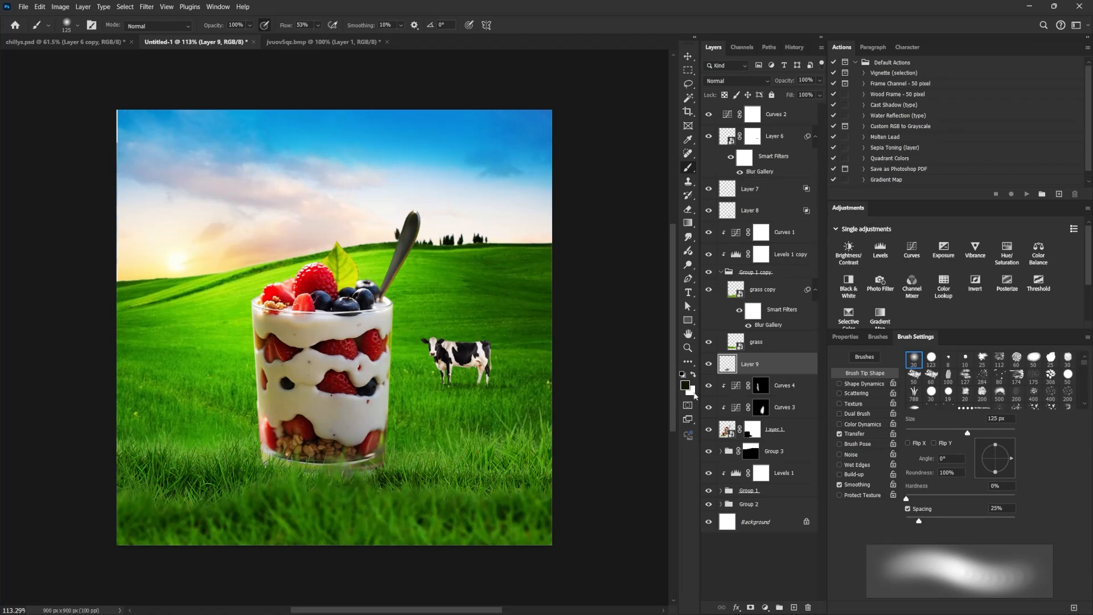
Group the layers from Curves 2 down to Layer 8 into one folder.
{"action": "left_click", "coordinate": [721, 272]}
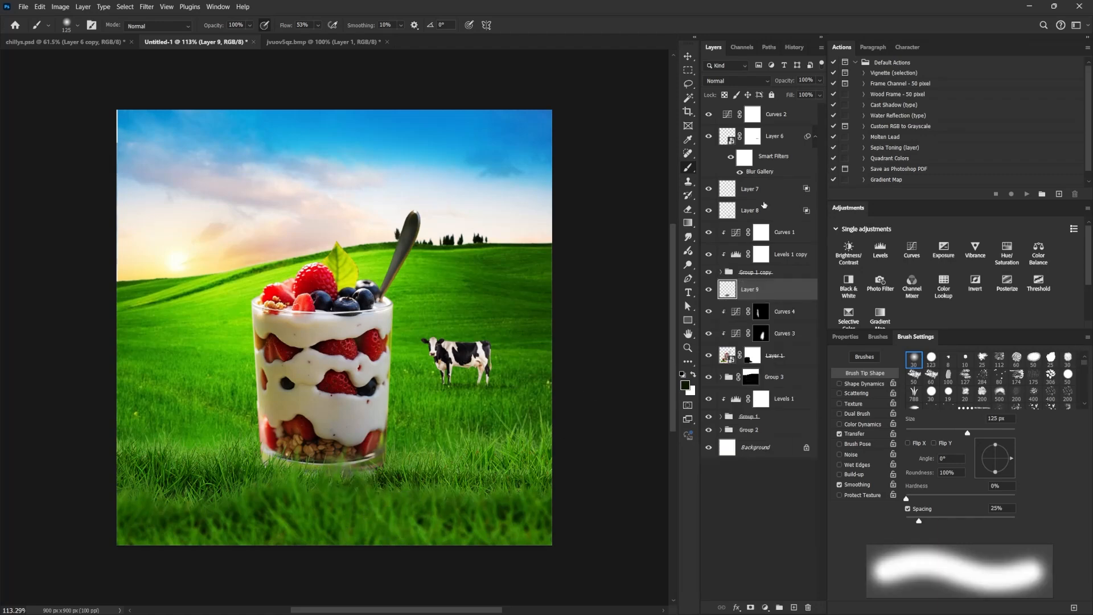
{"action": "left_click", "coordinate": [774, 121]}
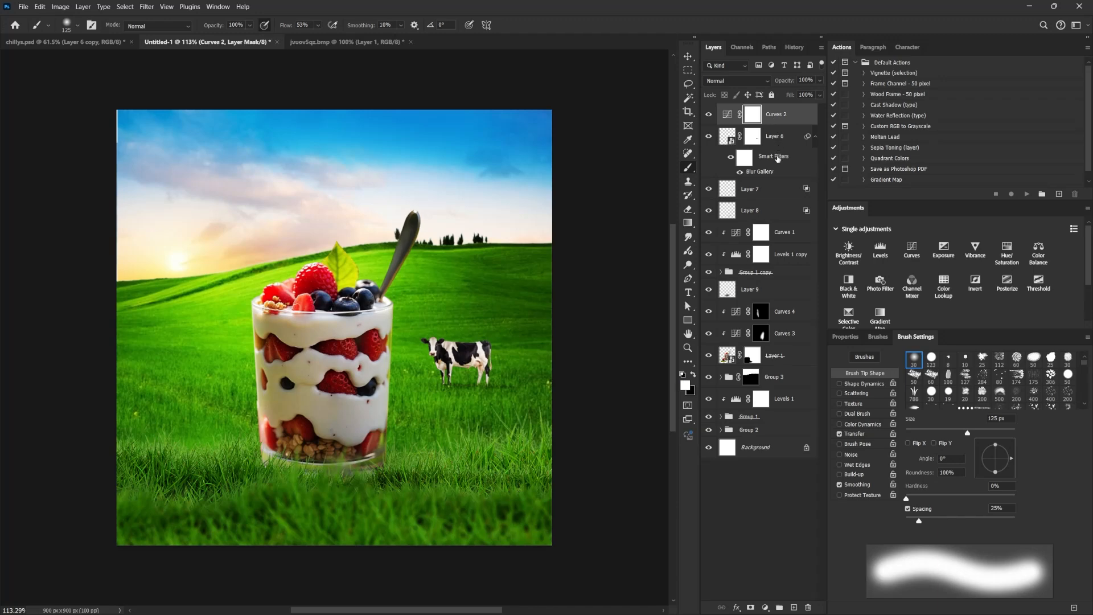
{"action": "left_click", "coordinate": [777, 190], "text": "shift"}
{"action": "left_click", "coordinate": [777, 211], "text": "shift"}
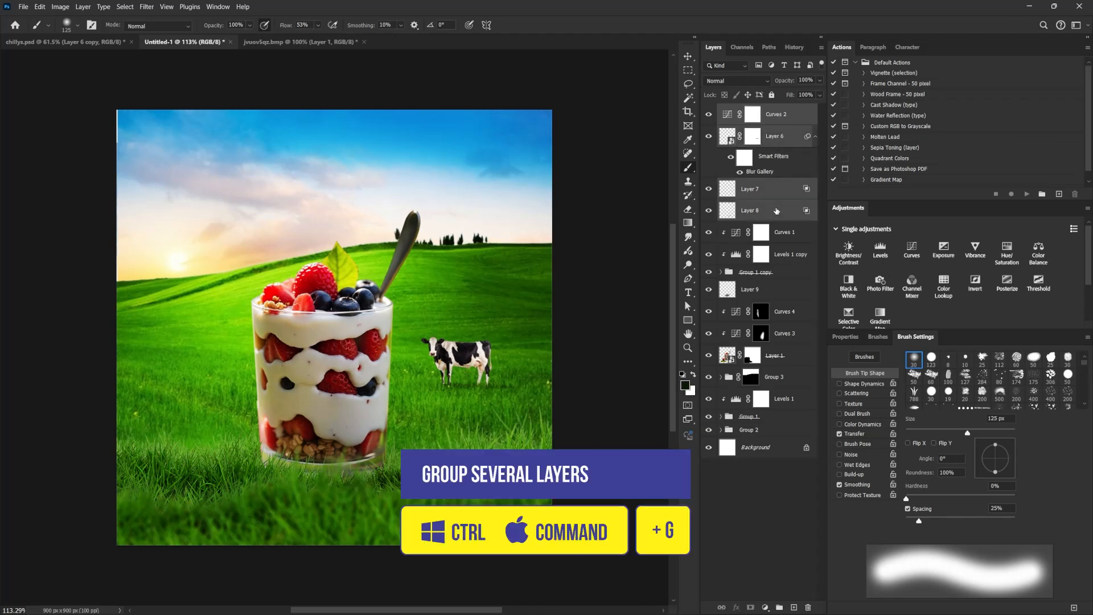
{"action": "key", "text": "ctrl+g"}
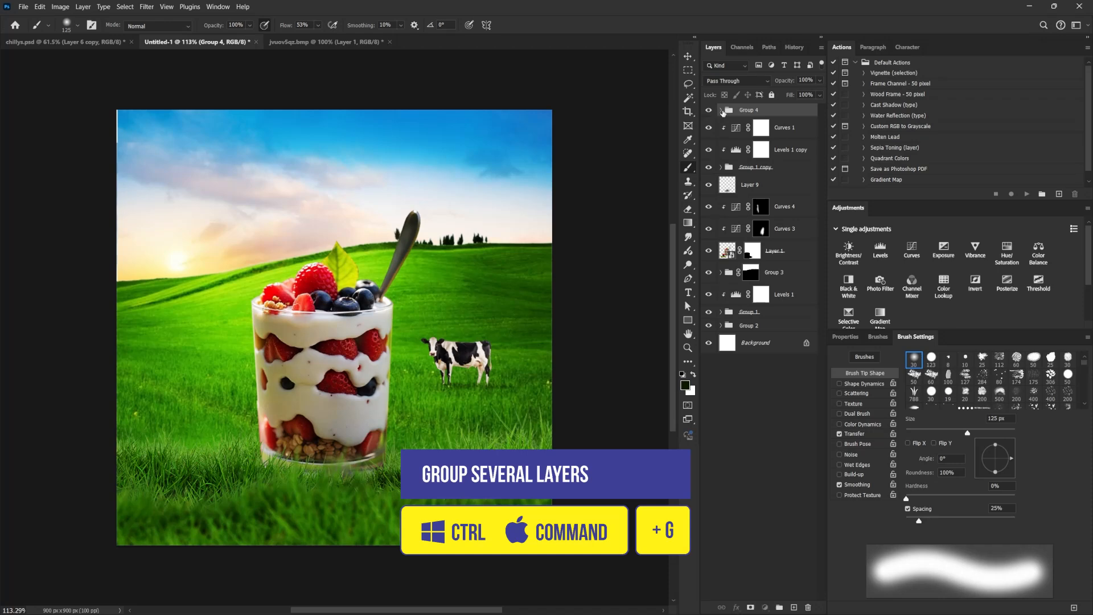
Pull Curves 2 out of Group 4 and place the group directly below the glass's Layer 1.
{"action": "left_click", "coordinate": [721, 111]}
{"action": "left_click_drag", "start_coordinate": [772, 131], "coordinate": [761, 381]}
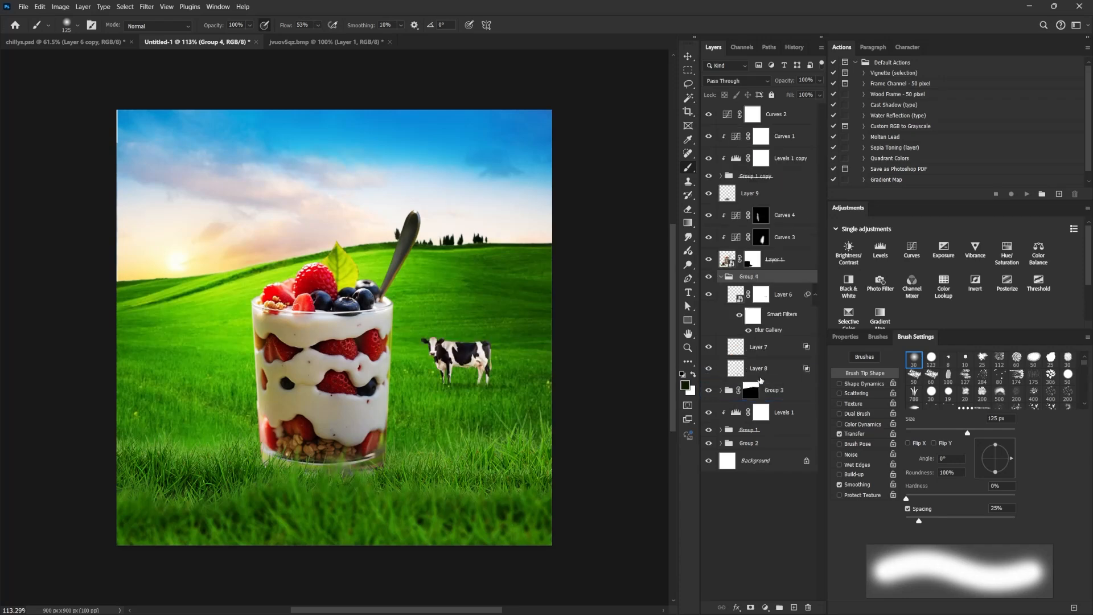
{"action": "left_click", "coordinate": [721, 278]}
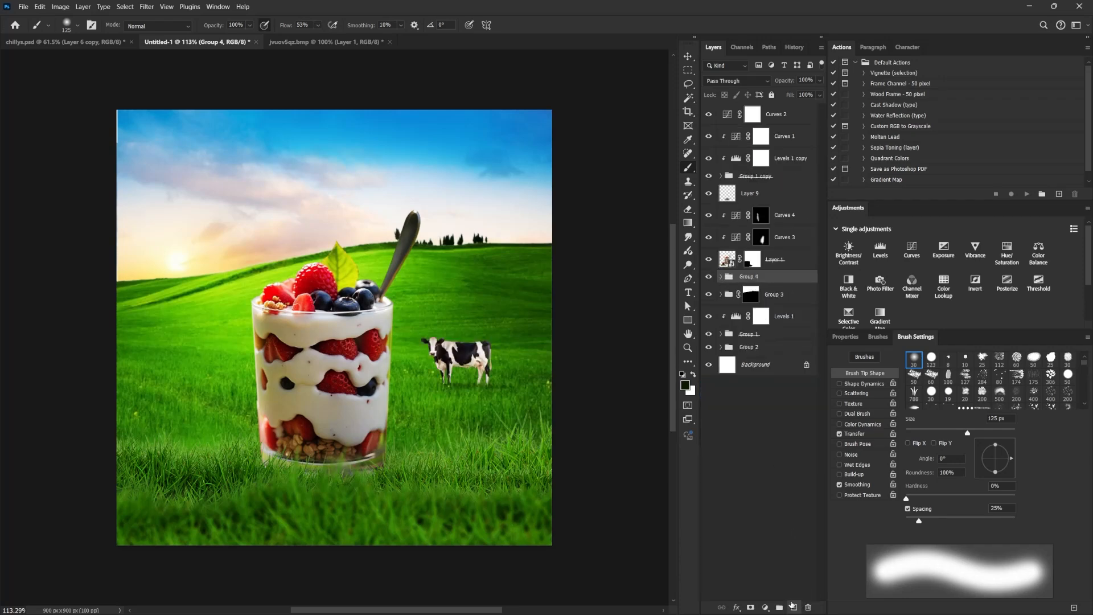
Add a layer named "fog" directly above Group 4.
{"action": "left_click", "coordinate": [793, 607]}
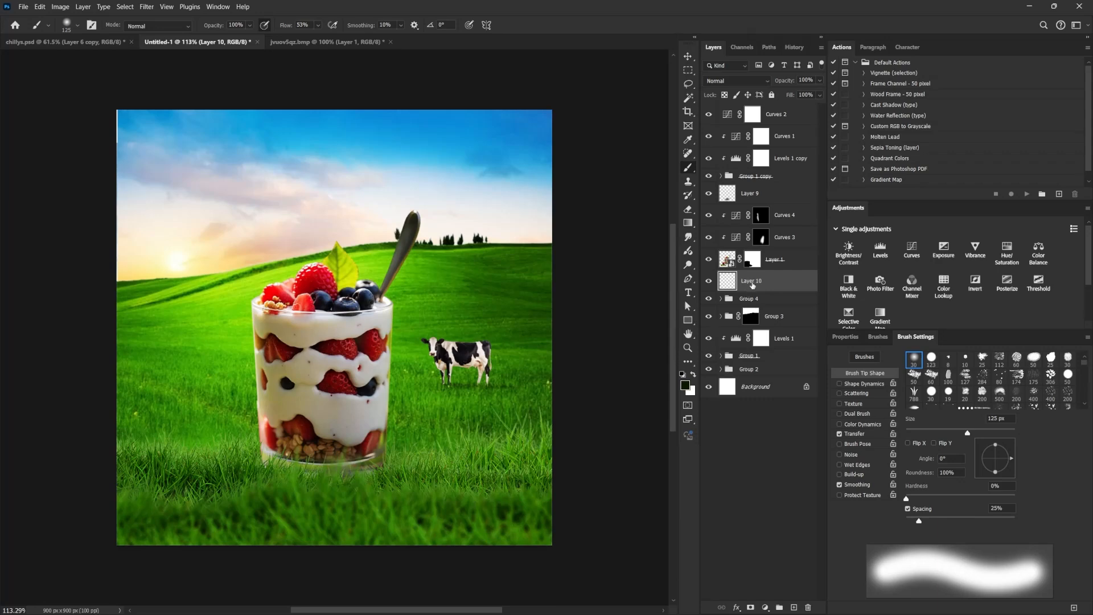
{"action": "double_click", "coordinate": [752, 283]}
{"action": "key", "text": "Return"}
Sample the grass green and paint a soft haze around the cow on the fog layer with a large soft brush.
{"action": "left_click", "coordinate": [512, 363], "text": "alt"}
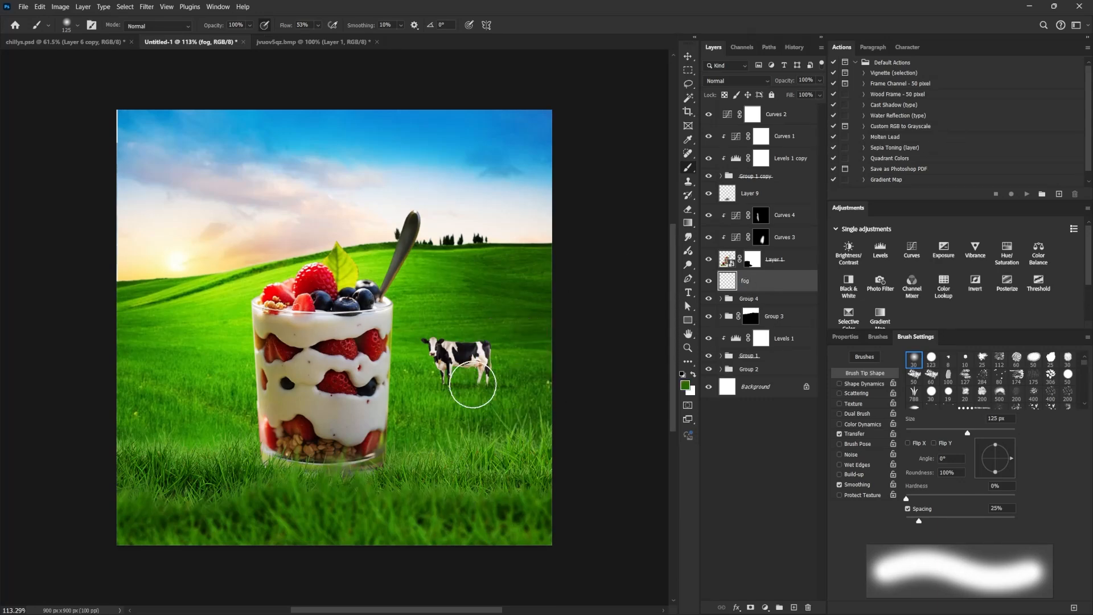
{"action": "left_click", "coordinate": [429, 396], "text": "alt"}
{"action": "key", "text": "bracketright"}
{"action": "key", "text": "bracketright"}
{"action": "key", "text": "bracketright"}
{"action": "key", "text": "bracketright"}
{"action": "key", "text": "bracketright"}
{"action": "key", "text": "bracketright"}
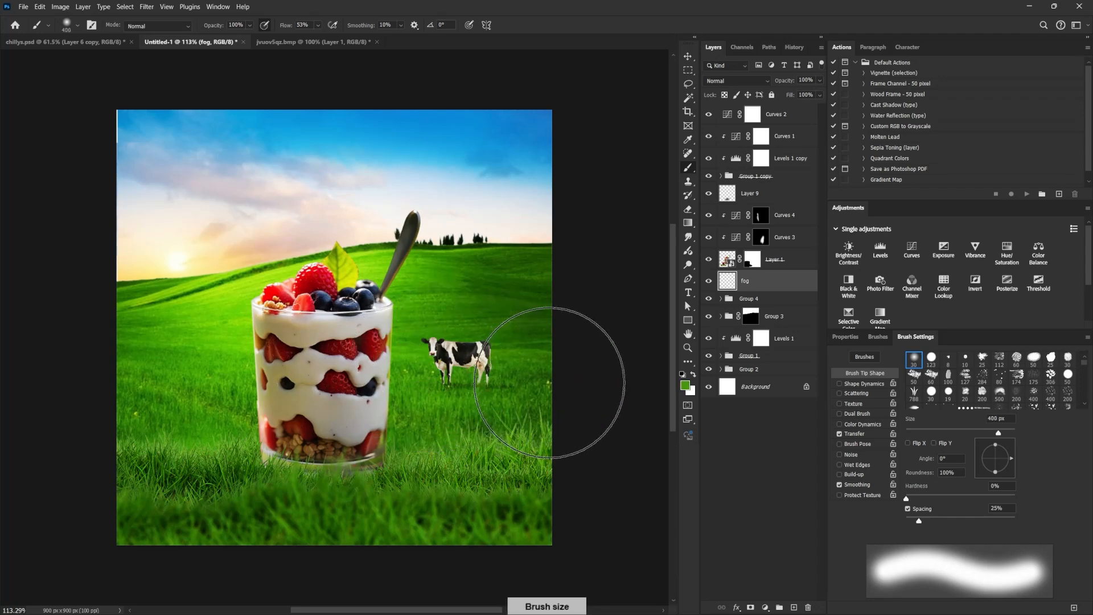
{"action": "key", "text": "bracketleft"}
{"action": "key", "text": "bracketleft"}
{"action": "key", "text": "bracketleft"}
{"action": "key", "text": "bracketleft"}
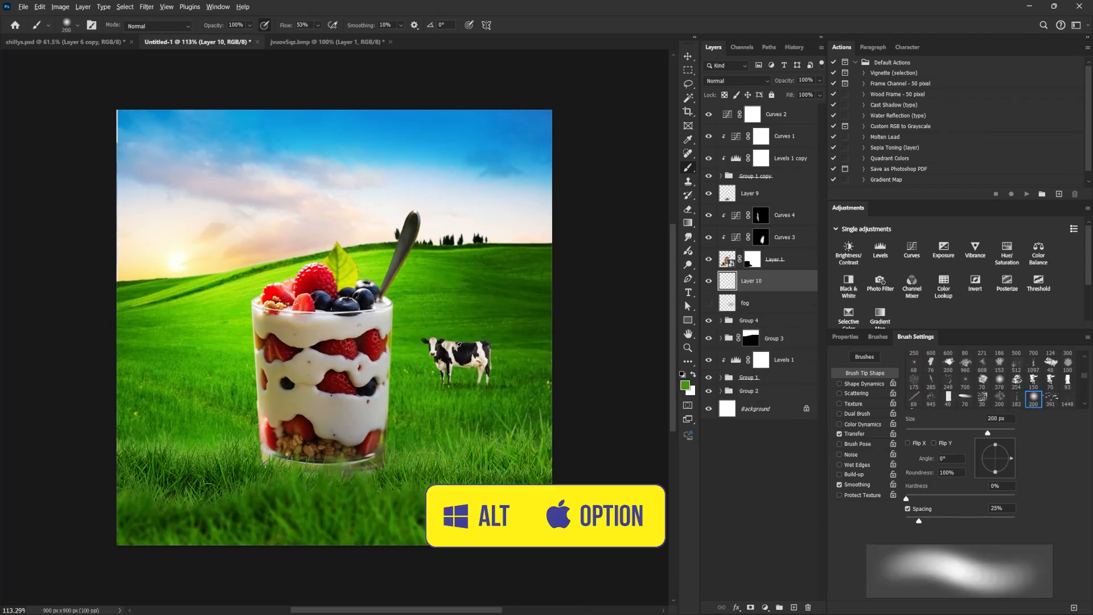
{"action": "left_click", "coordinate": [452, 348], "text": "alt"}
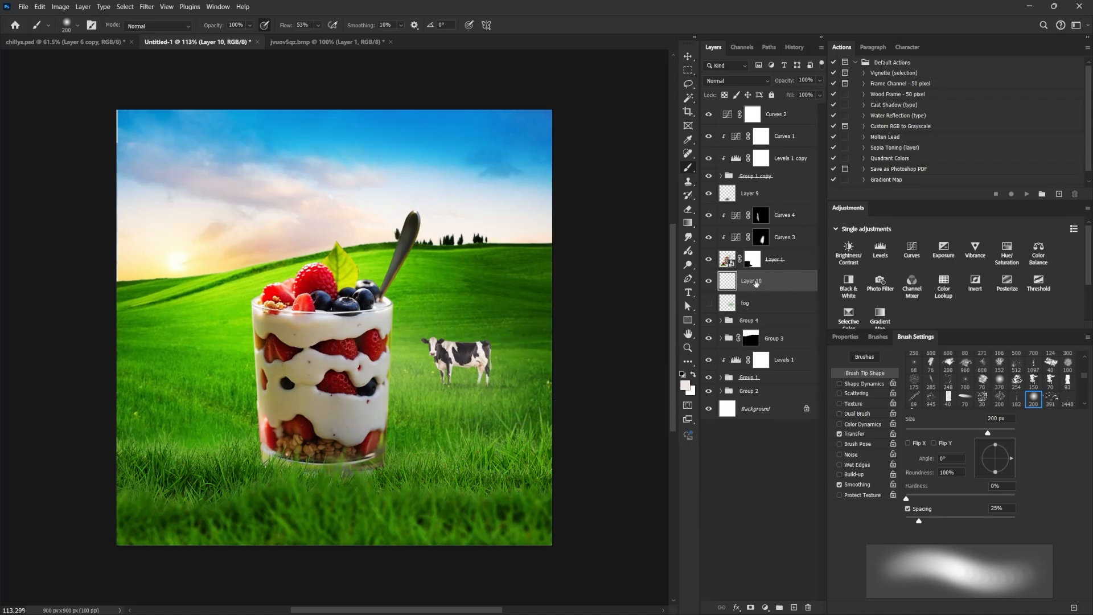
Add a Levels adjustment clipped to the cow's Layer 6 inside Group 4.
{"action": "left_click", "coordinate": [709, 321]}
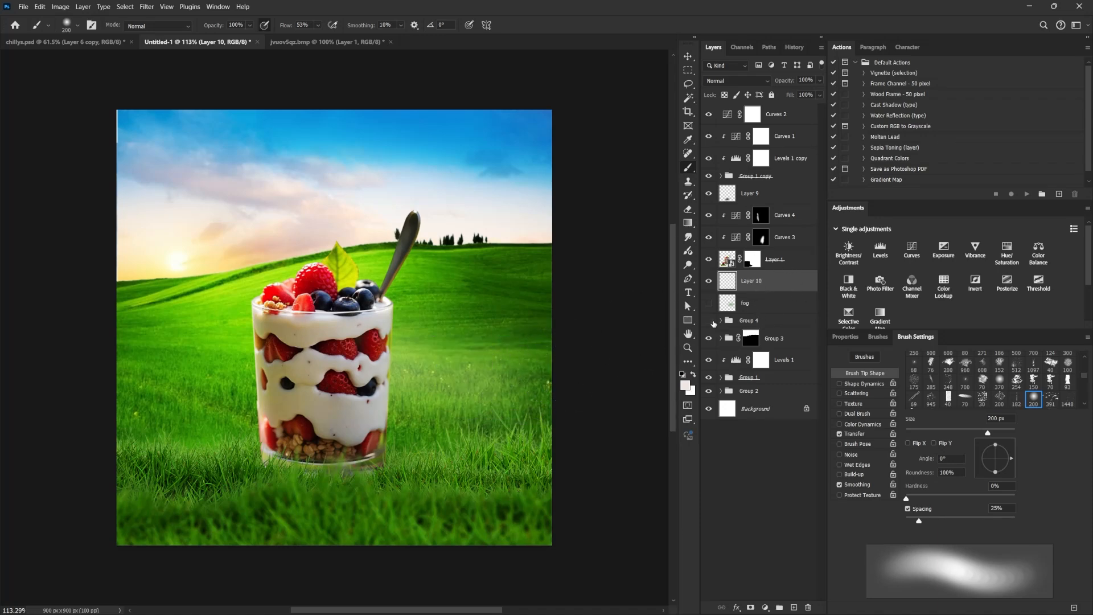
{"action": "left_click", "coordinate": [776, 322]}
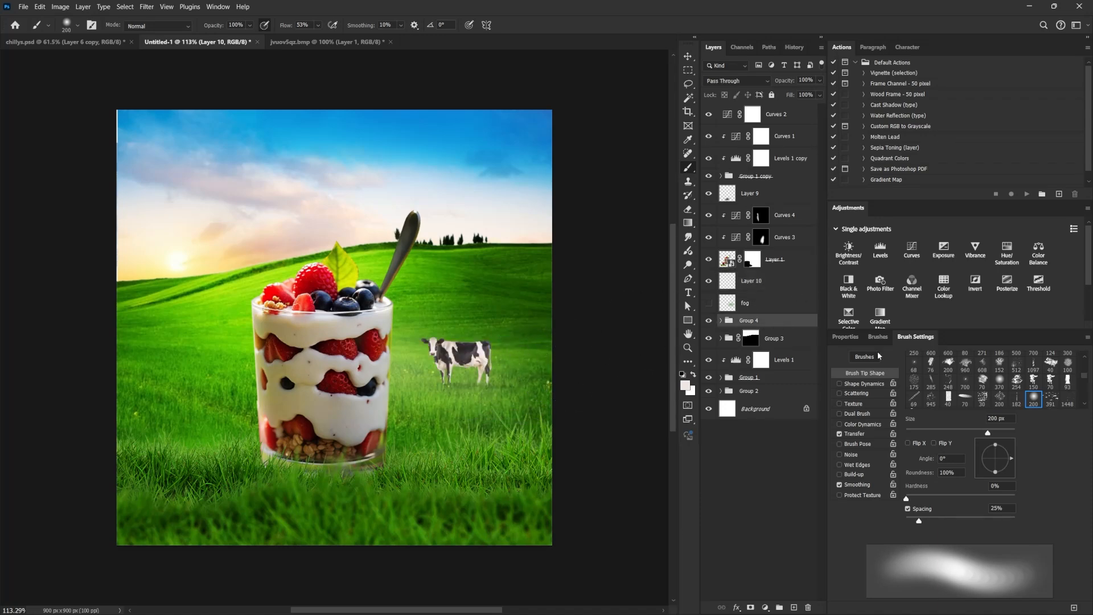
{"action": "left_click", "coordinate": [721, 321]}
{"action": "left_click", "coordinate": [781, 342]}
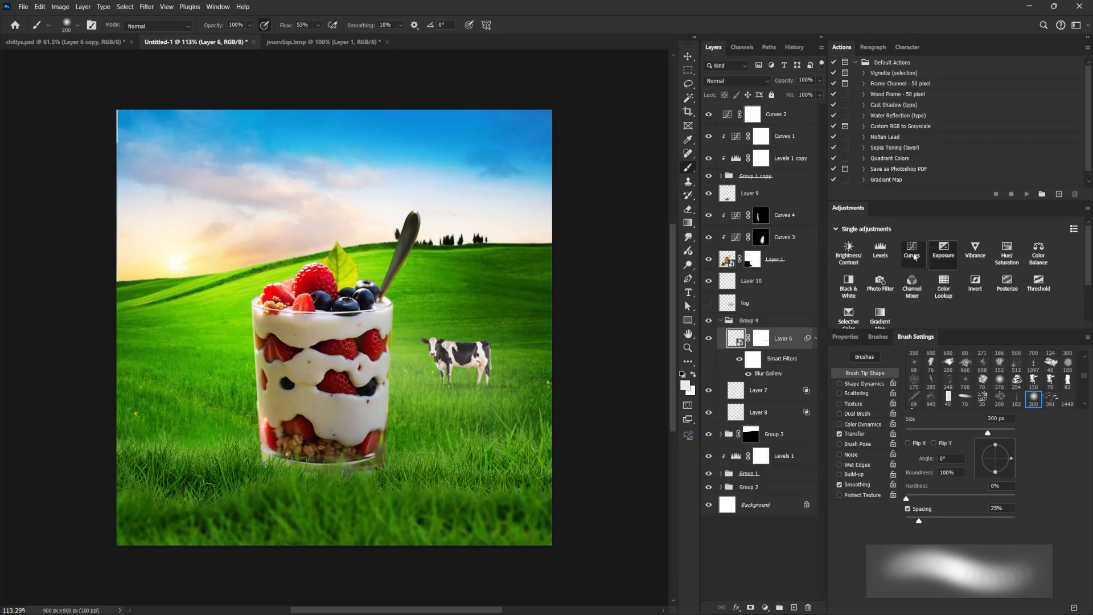
{"action": "left_click", "coordinate": [880, 251]}
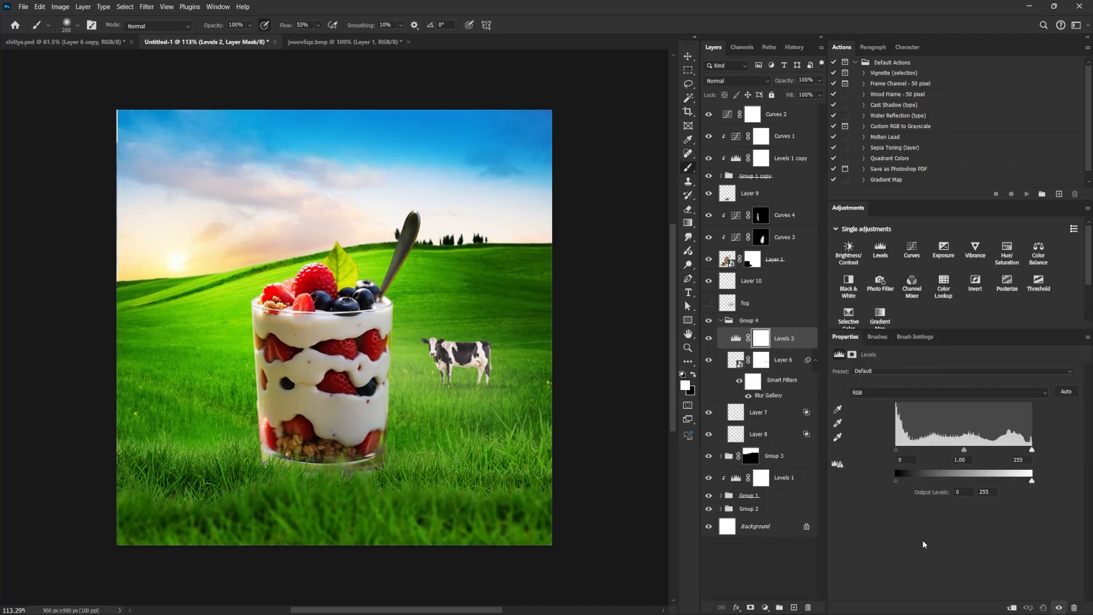
{"action": "left_click", "coordinate": [1011, 608]}
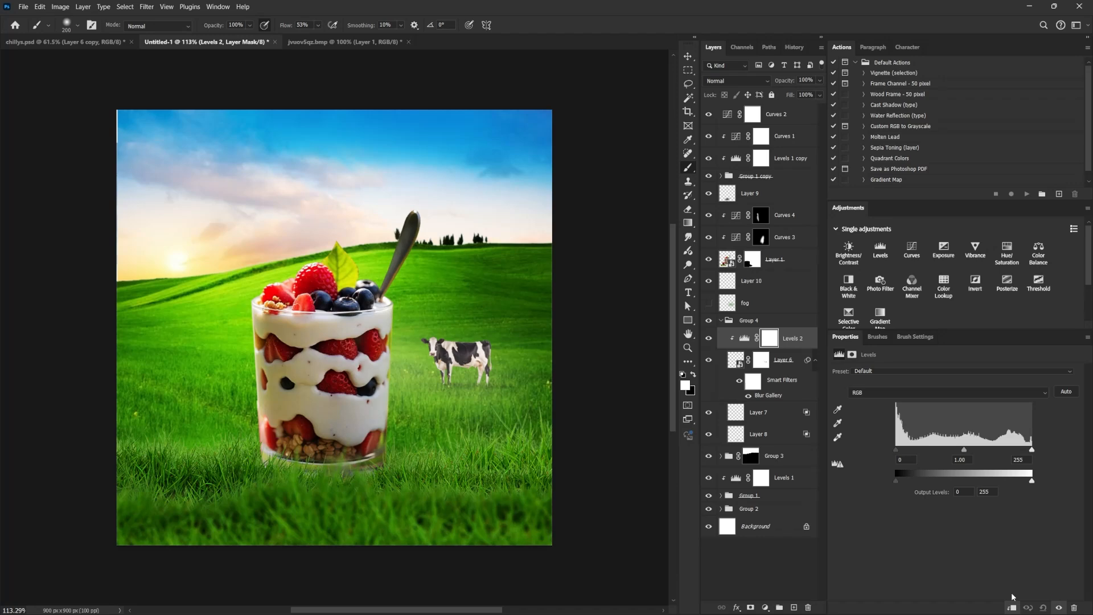
Narrow the cow's Levels output range by lifting black and slightly lowering white, and darken its midtones.
{"action": "mouse_move", "coordinate": [1031, 479]}
{"action": "left_mouse_down"}
{"action": "mouse_move", "coordinate": [1009, 482]}
{"action": "mouse_move", "coordinate": [1028, 481]}
{"action": "left_mouse_up"}
{"action": "mouse_move", "coordinate": [898, 482]}
{"action": "left_mouse_down"}
{"action": "mouse_move", "coordinate": [927, 478]}
{"action": "mouse_move", "coordinate": [913, 479]}
{"action": "left_mouse_up"}
{"action": "left_click_drag", "start_coordinate": [962, 451], "coordinate": [979, 447]}
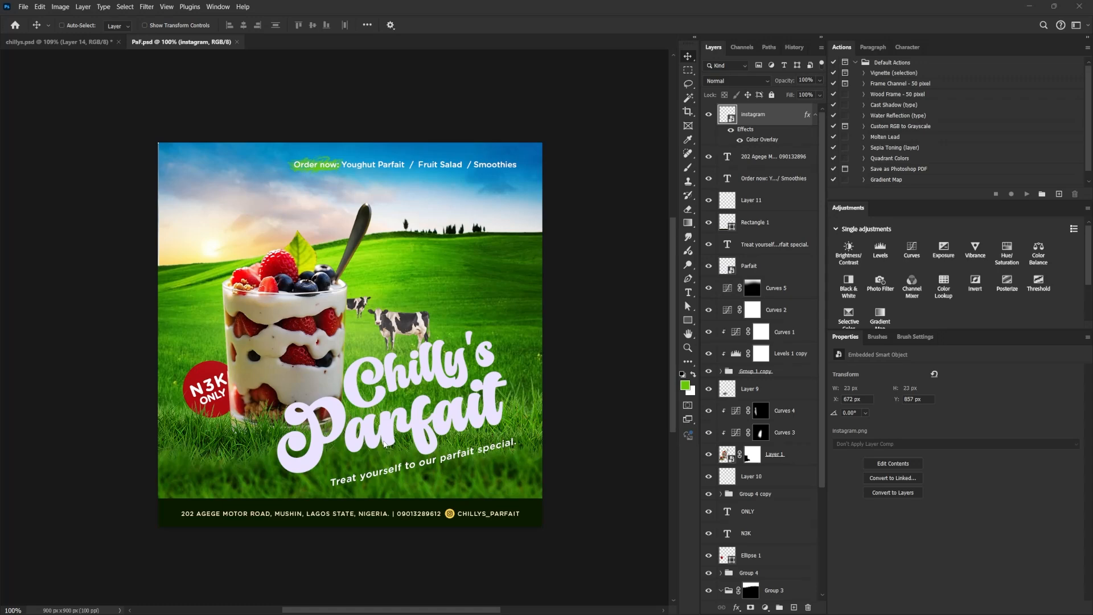
Add an annotation layer above the instagram layer in PaF.psd and brush white marks on and beside the spoon.
{"action": "key", "text": "ctrl+alt+shift+e"}
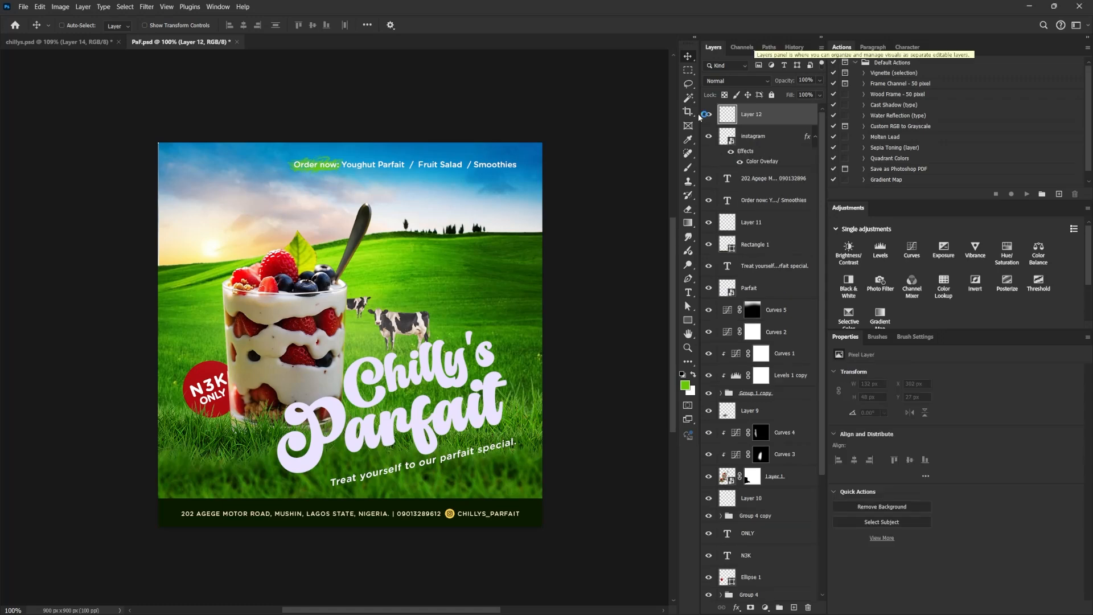
{"action": "left_click", "coordinate": [688, 168]}
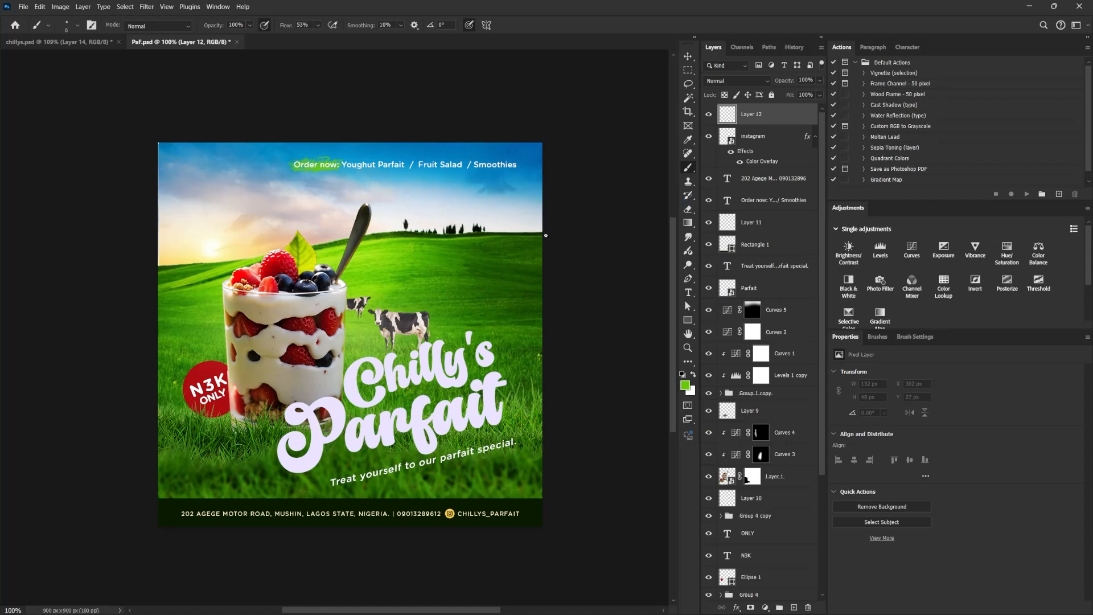
{"action": "left_click_drag", "start_coordinate": [343, 285], "coordinate": [362, 256]}
{"action": "left_click", "coordinate": [694, 377]}
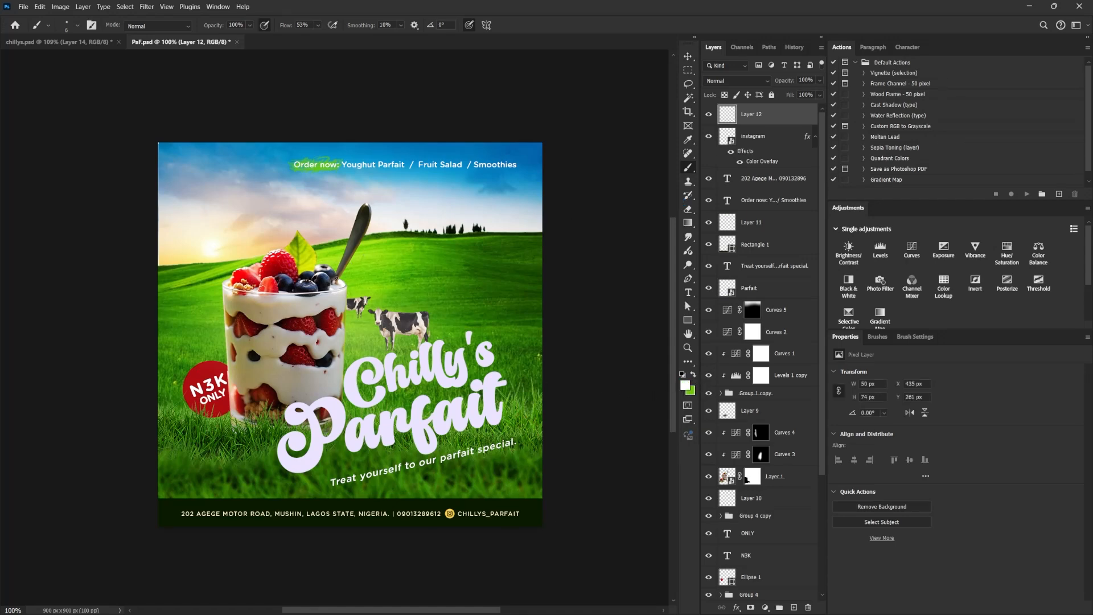
{"action": "mouse_move", "coordinate": [335, 279]}
{"action": "left_mouse_down"}
{"action": "mouse_move", "coordinate": [368, 251]}
{"action": "mouse_move", "coordinate": [349, 286]}
{"action": "left_mouse_up"}
{"action": "left_click_drag", "start_coordinate": [351, 238], "coordinate": [347, 232]}
Brush white callout numbers 2 above the cow, 3 with a line to the Chilly's title, and 4 above the N3K badge.
{"action": "left_click_drag", "start_coordinate": [385, 296], "coordinate": [394, 307]}
{"action": "left_click", "coordinate": [399, 302]}
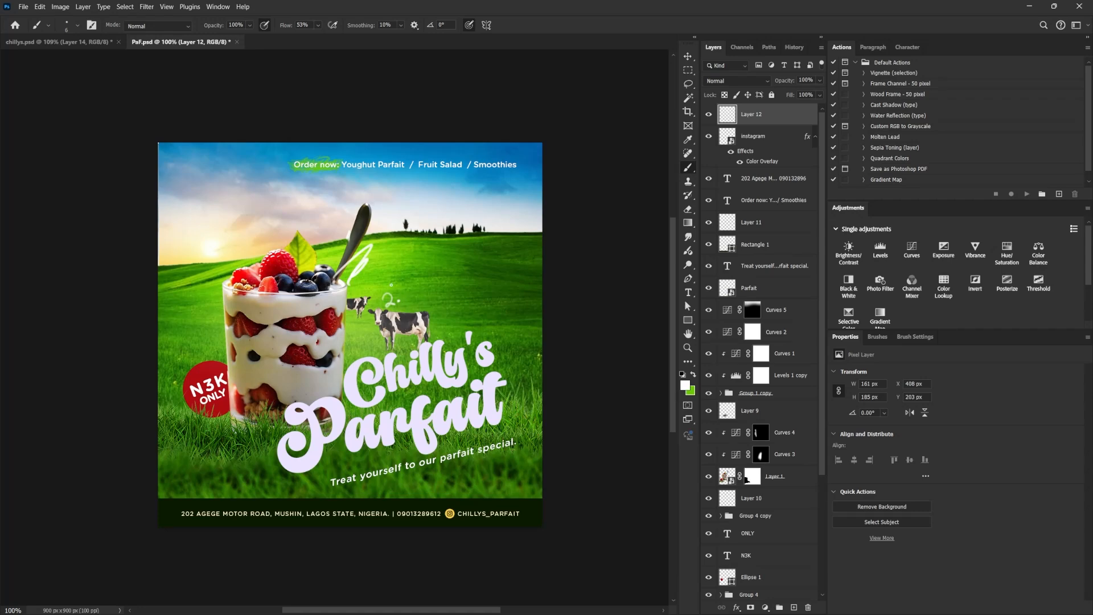
{"action": "left_click_drag", "start_coordinate": [386, 294], "coordinate": [395, 303]}
{"action": "left_click_drag", "start_coordinate": [387, 294], "coordinate": [400, 300]}
{"action": "left_click_drag", "start_coordinate": [474, 336], "coordinate": [493, 296]}
{"action": "mouse_move", "coordinate": [194, 330]}
{"action": "left_mouse_down"}
{"action": "mouse_move", "coordinate": [206, 338]}
{"action": "mouse_move", "coordinate": [198, 354]}
{"action": "left_mouse_up"}
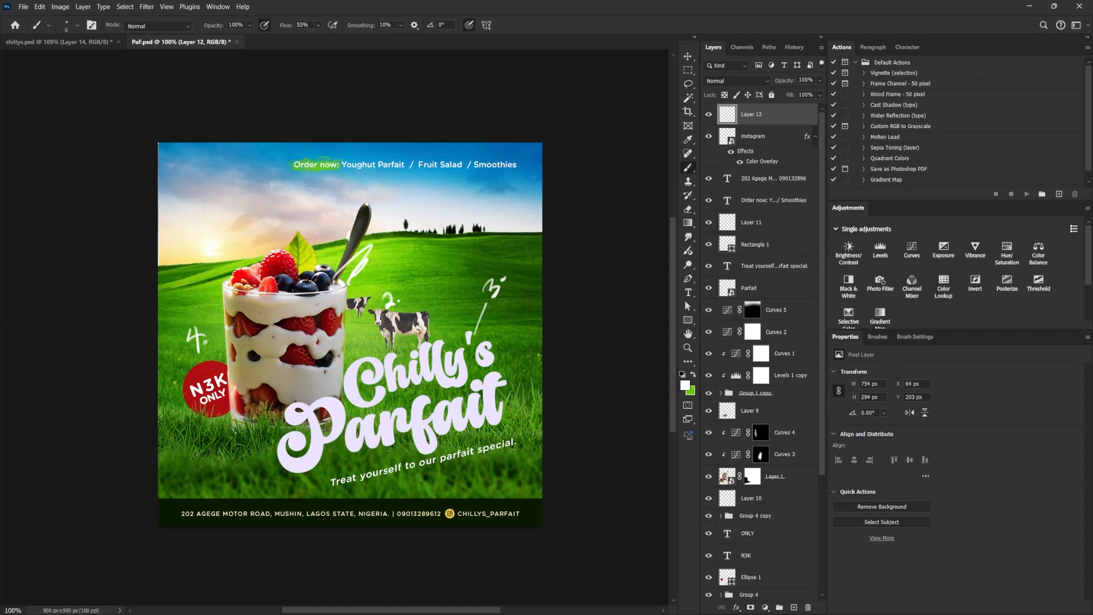
Brush white arcs around the title and across the meadow, number 5 above the footer bar, and strokes near the order line and hill trees.
{"action": "mouse_move", "coordinate": [496, 362]}
{"action": "left_mouse_down"}
{"action": "mouse_move", "coordinate": [506, 364]}
{"action": "mouse_move", "coordinate": [490, 463]}
{"action": "left_mouse_up"}
{"action": "left_click_drag", "start_coordinate": [314, 470], "coordinate": [427, 489]}
{"action": "left_click_drag", "start_coordinate": [506, 365], "coordinate": [496, 450]}
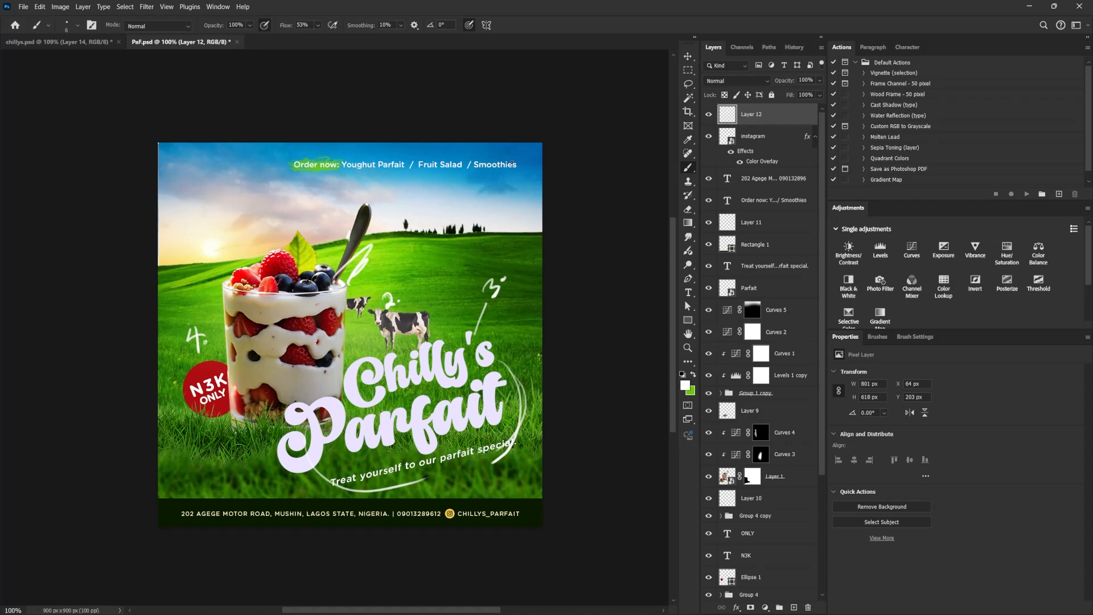
{"action": "left_click_drag", "start_coordinate": [512, 486], "coordinate": [515, 501]}
{"action": "left_click_drag", "start_coordinate": [511, 485], "coordinate": [518, 501]}
{"action": "left_click_drag", "start_coordinate": [119, 343], "coordinate": [564, 372]}
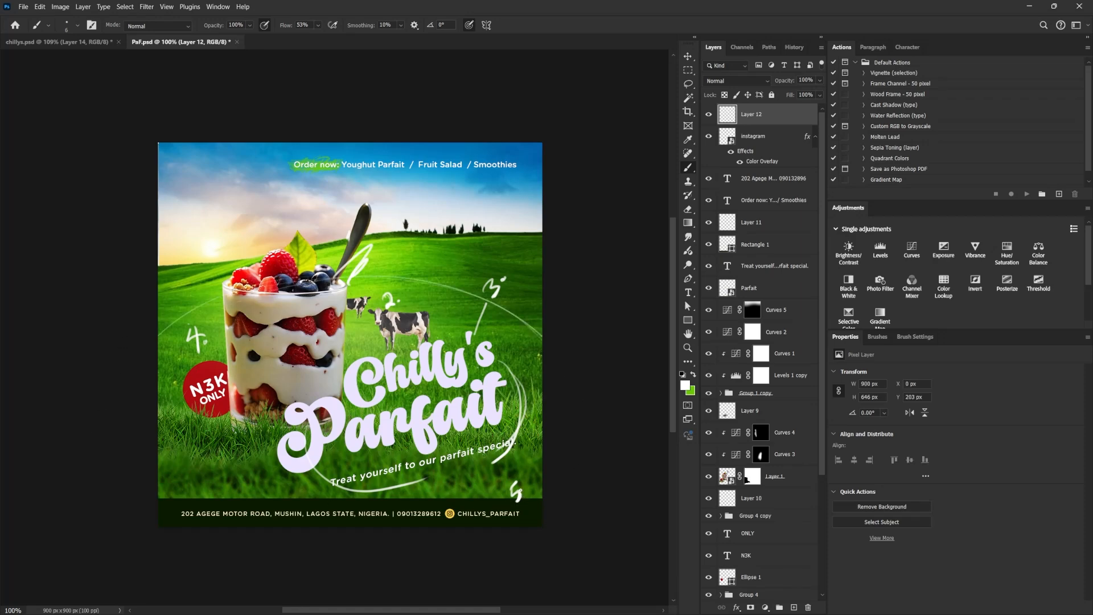
{"action": "left_click_drag", "start_coordinate": [459, 184], "coordinate": [518, 151]}
{"action": "mouse_move", "coordinate": [445, 251]}
{"action": "left_mouse_down"}
{"action": "mouse_move", "coordinate": [460, 265]}
{"action": "mouse_move", "coordinate": [470, 245]}
{"action": "left_mouse_up"}
Hide the annotation layer and switch to the chillys.psd document.
{"action": "left_click", "coordinate": [708, 114]}
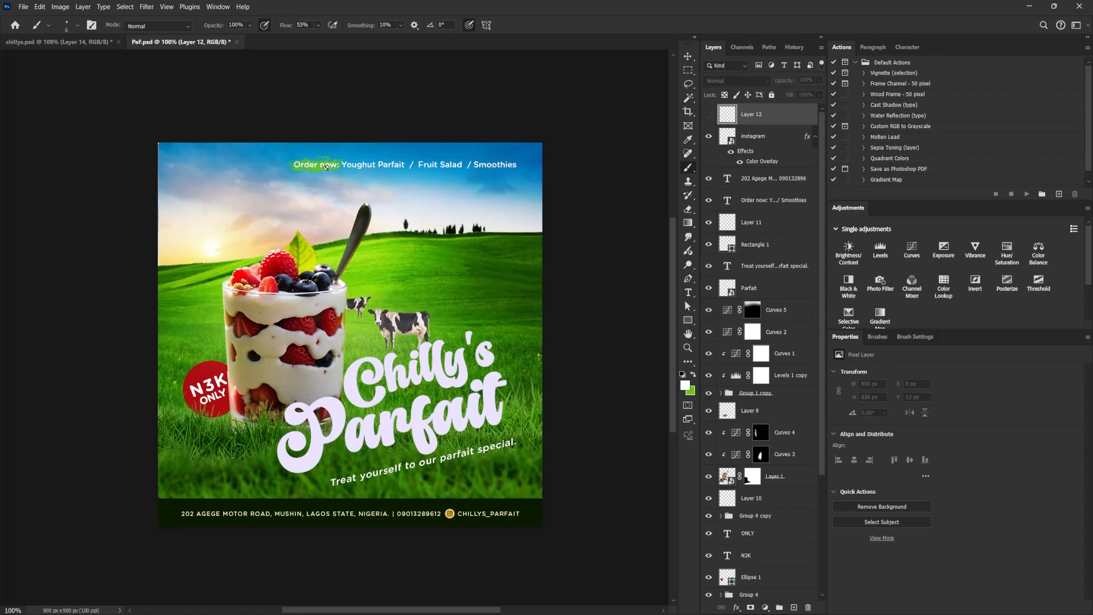
{"action": "left_click", "coordinate": [87, 44]}
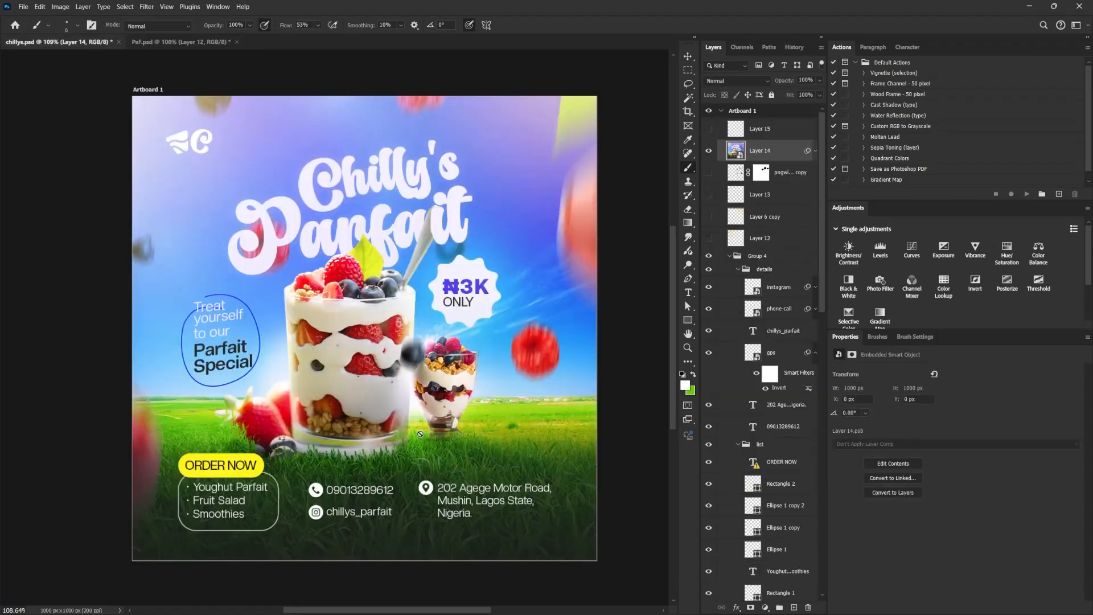